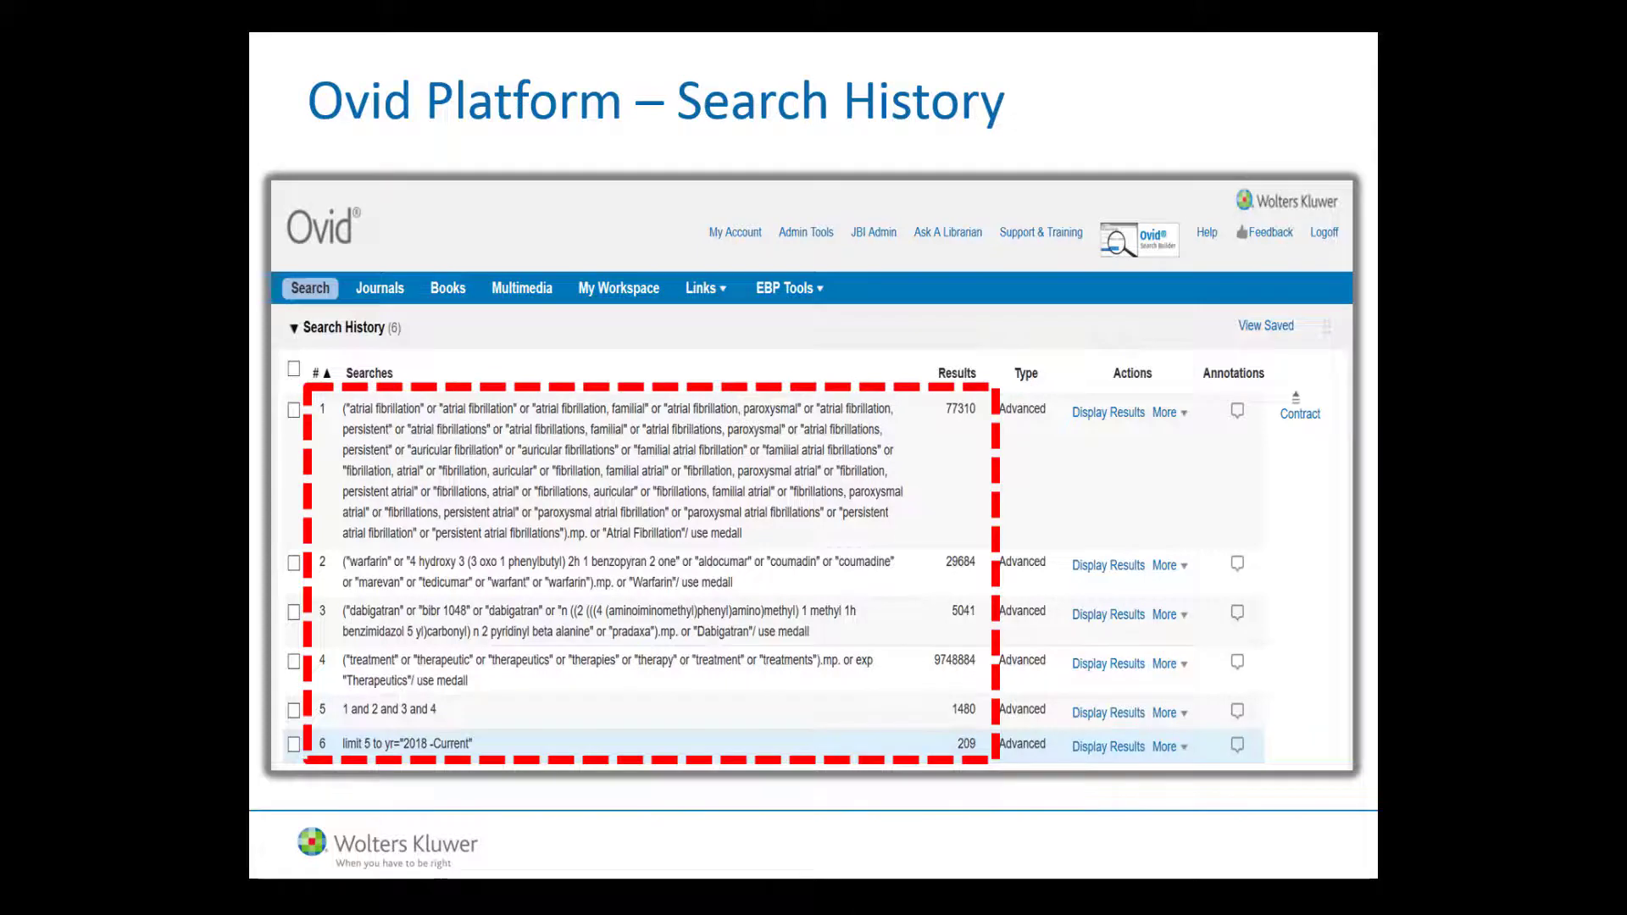
# Step: Advance past the atopic dermatitis search history example to the Create Auto Alerts slide
pyautogui.press('Right')
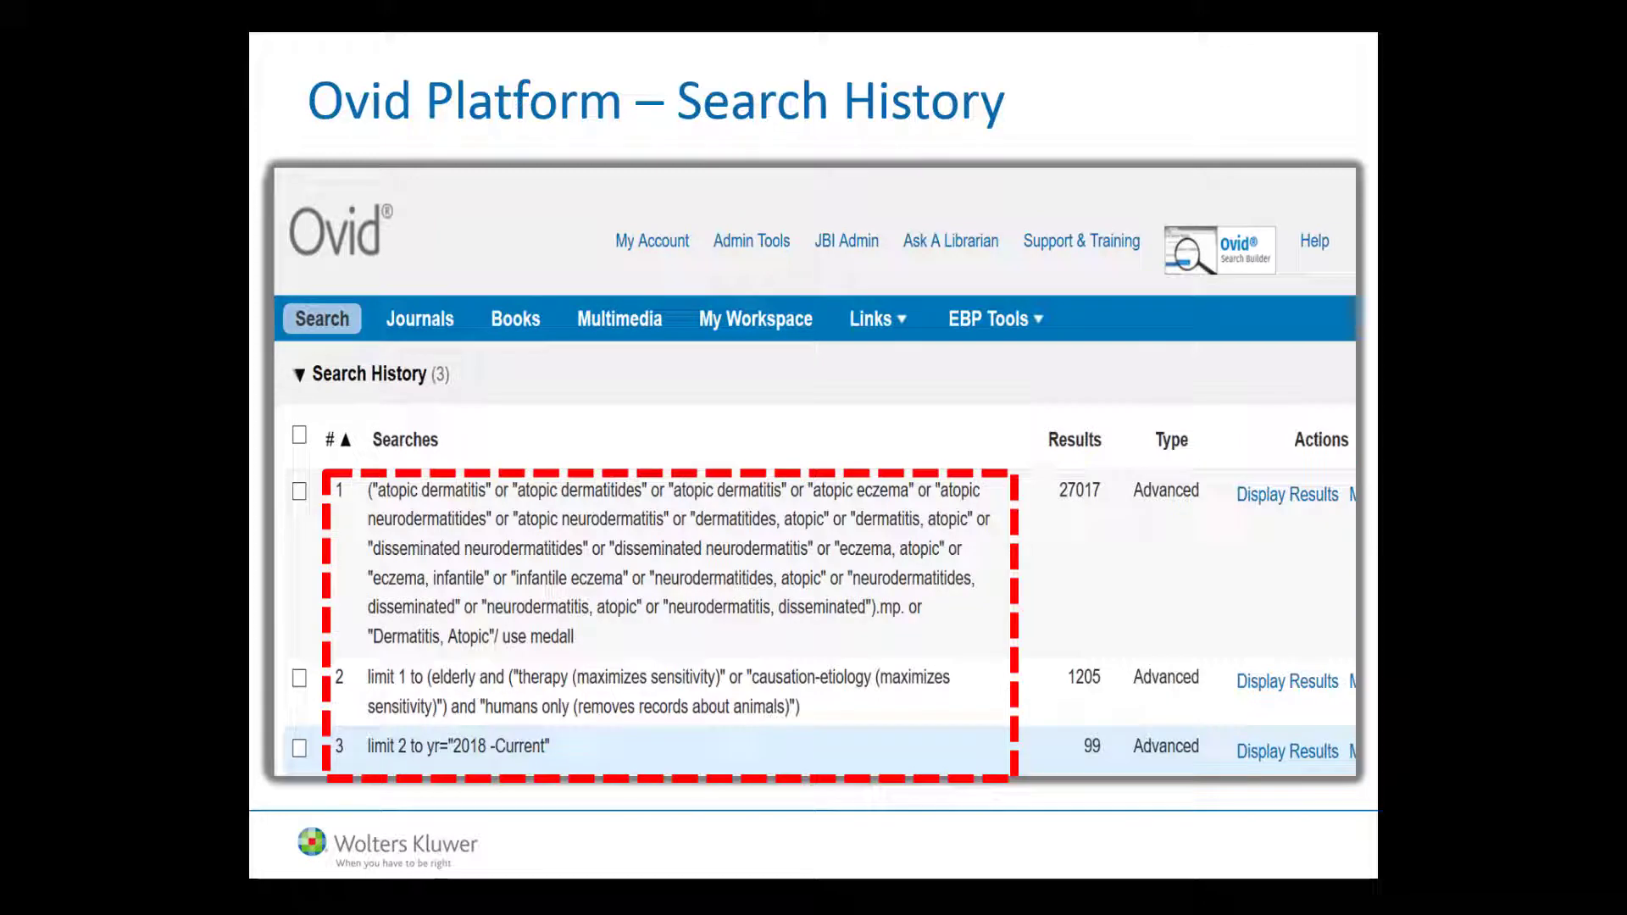
pyautogui.press('Right')
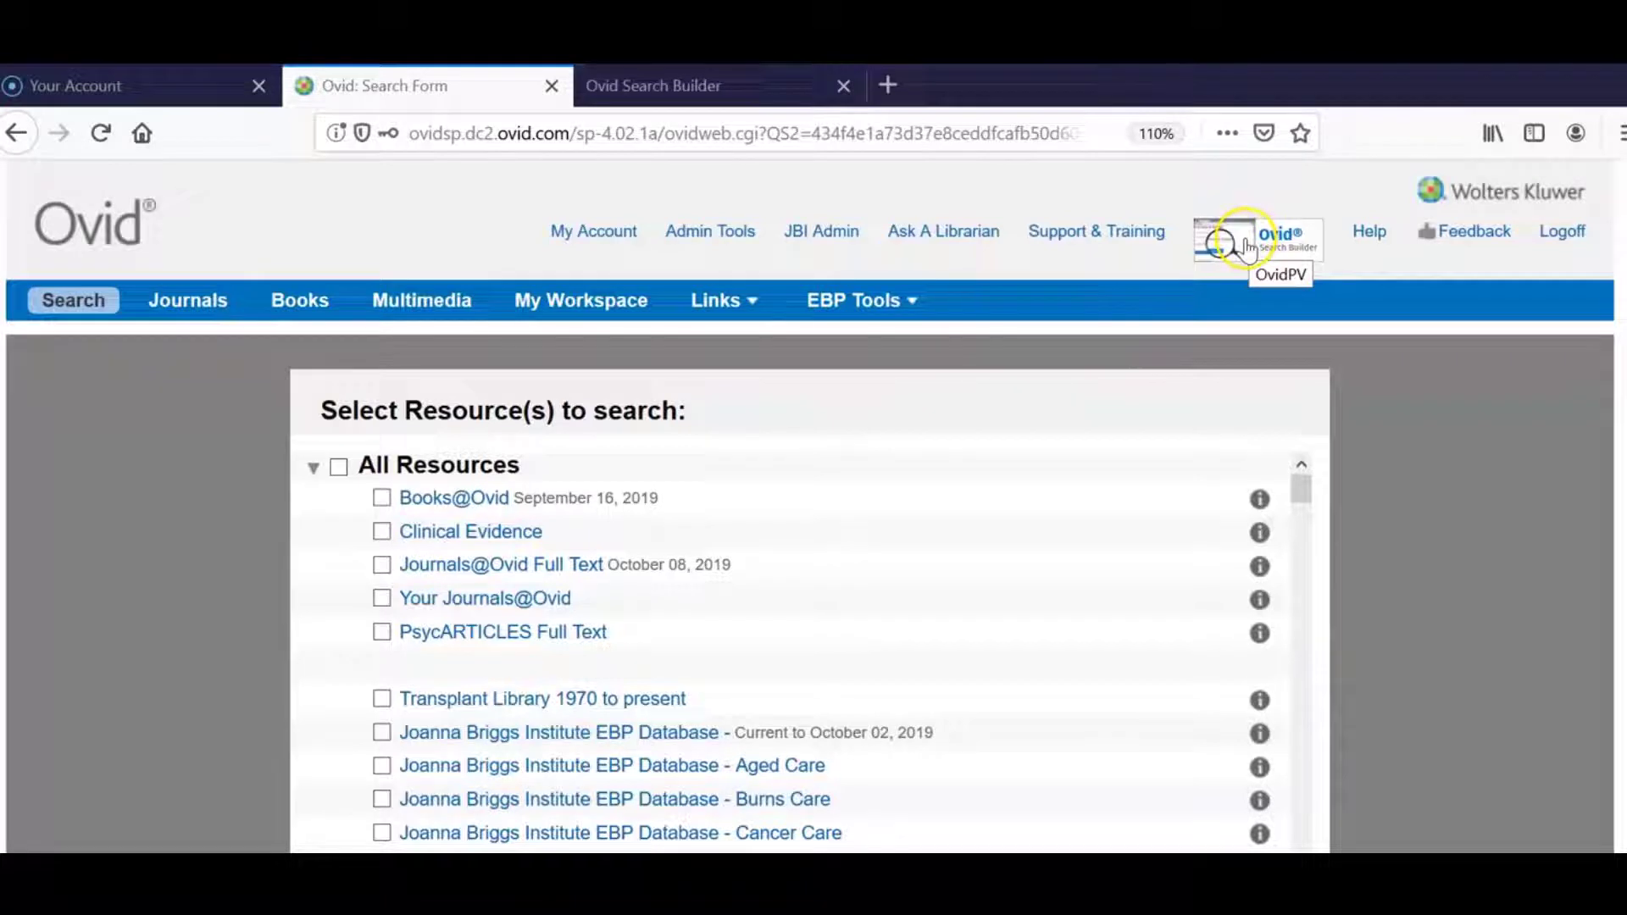
# Step: Switch to the Ovid Search Builder, with Embase and Ovid Medline selected, and place the cursor in the Keyword box
pyautogui.click(797, 91)
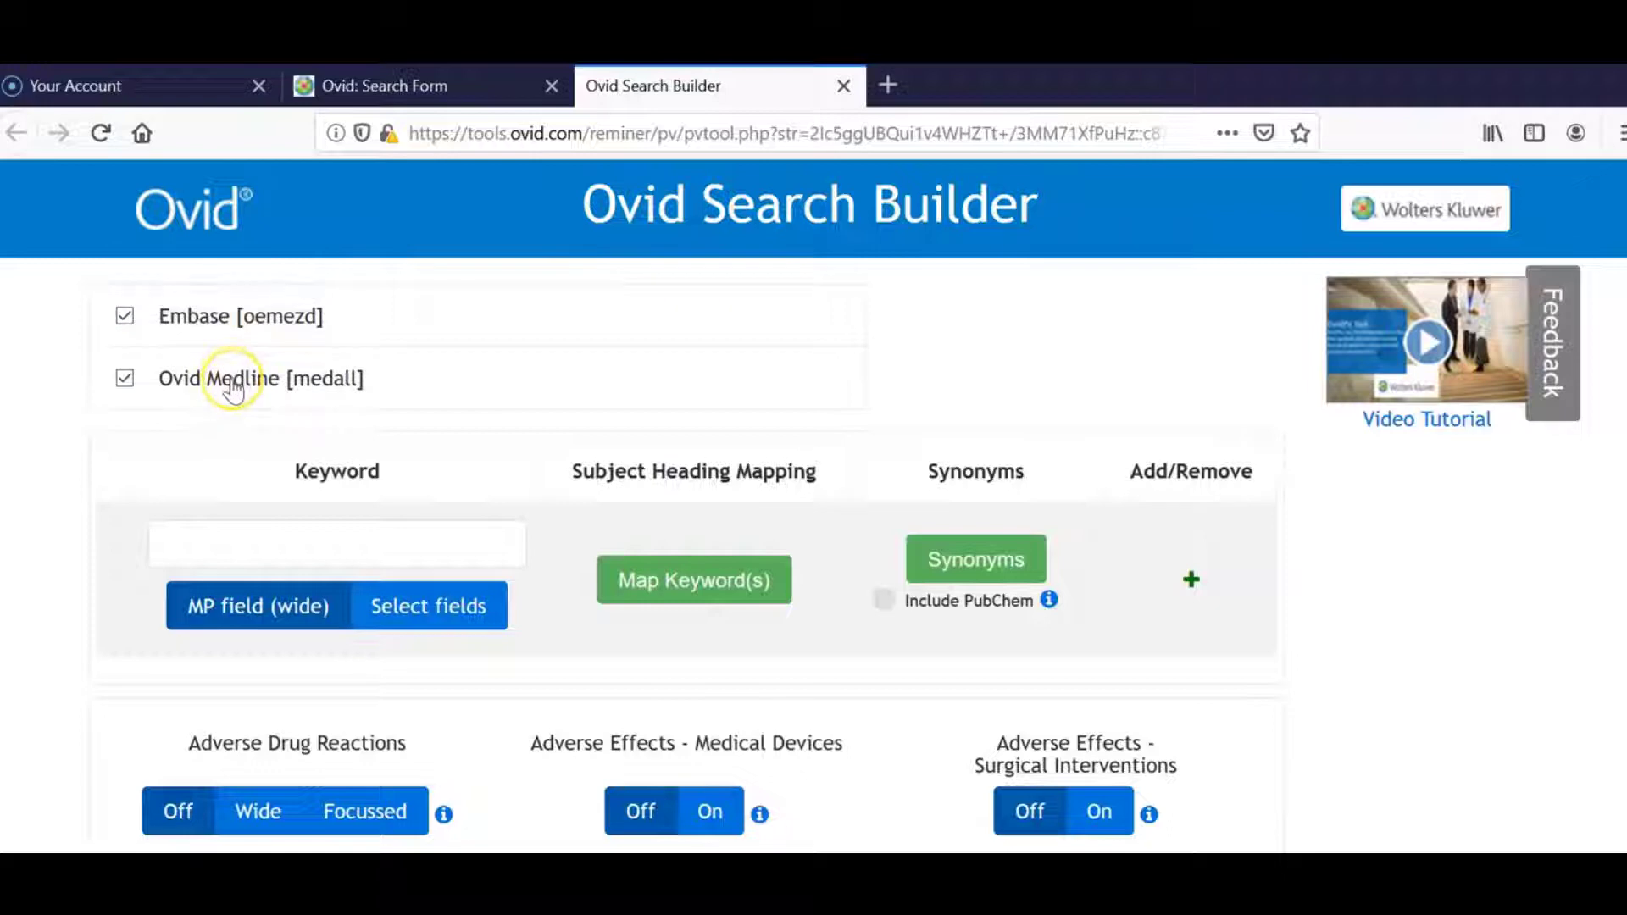
pyautogui.scroll(-3, 236, 405)
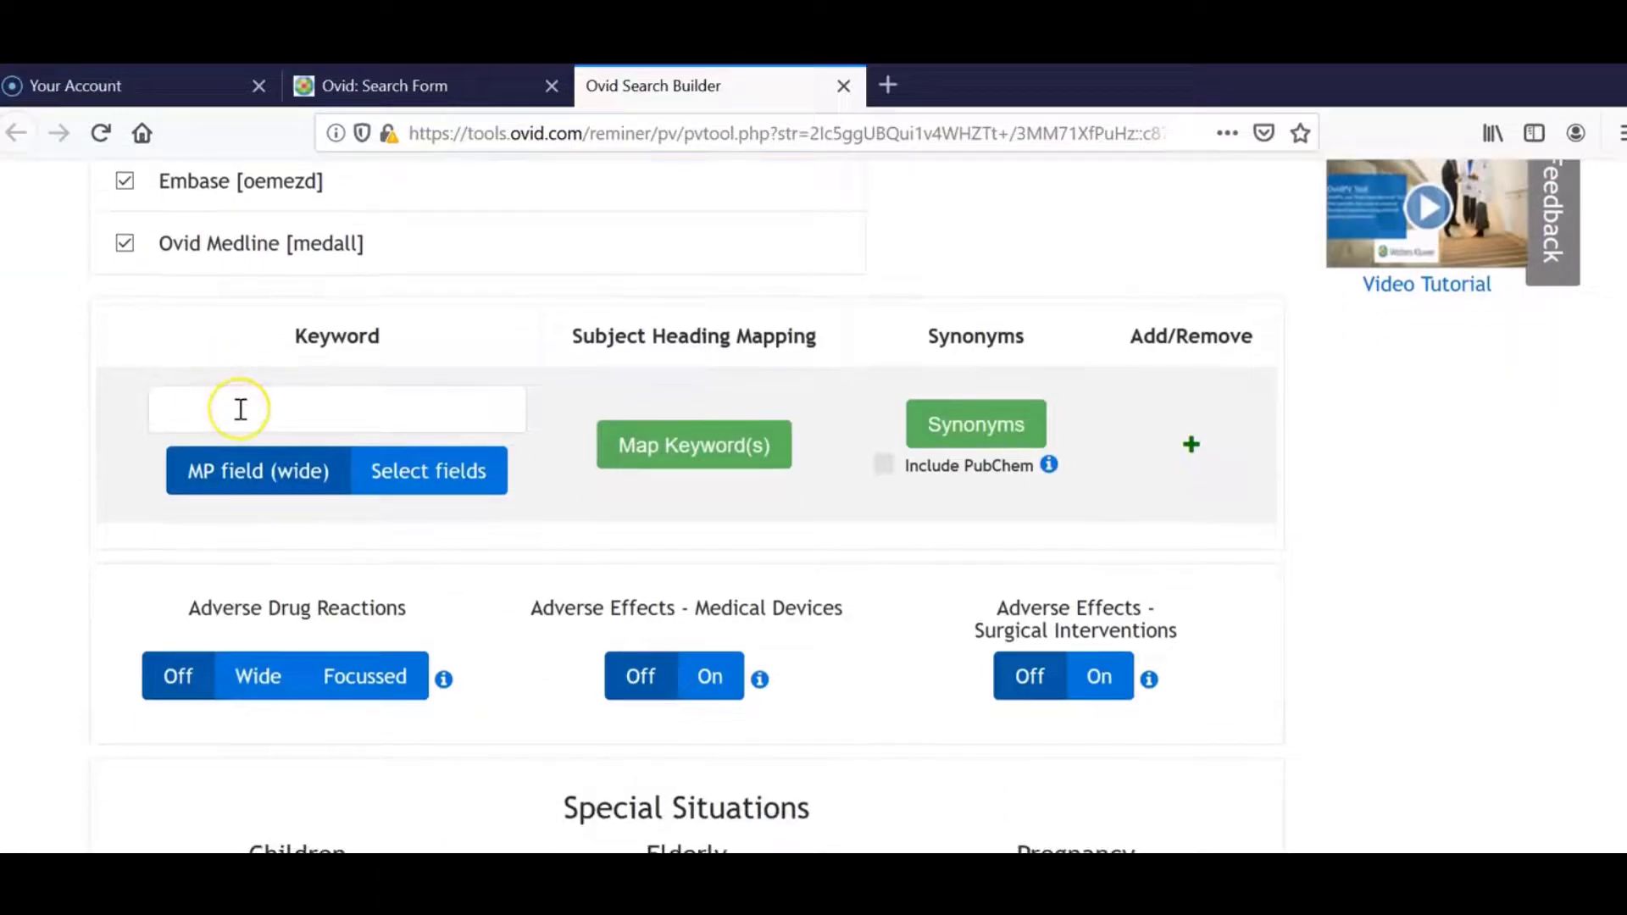
pyautogui.click(240, 409)
# Step: Enter 'atrial fibrillation' as the first keyword, keeping the wide MP search field
pyautogui.click(240, 410)
pyautogui.write('a')
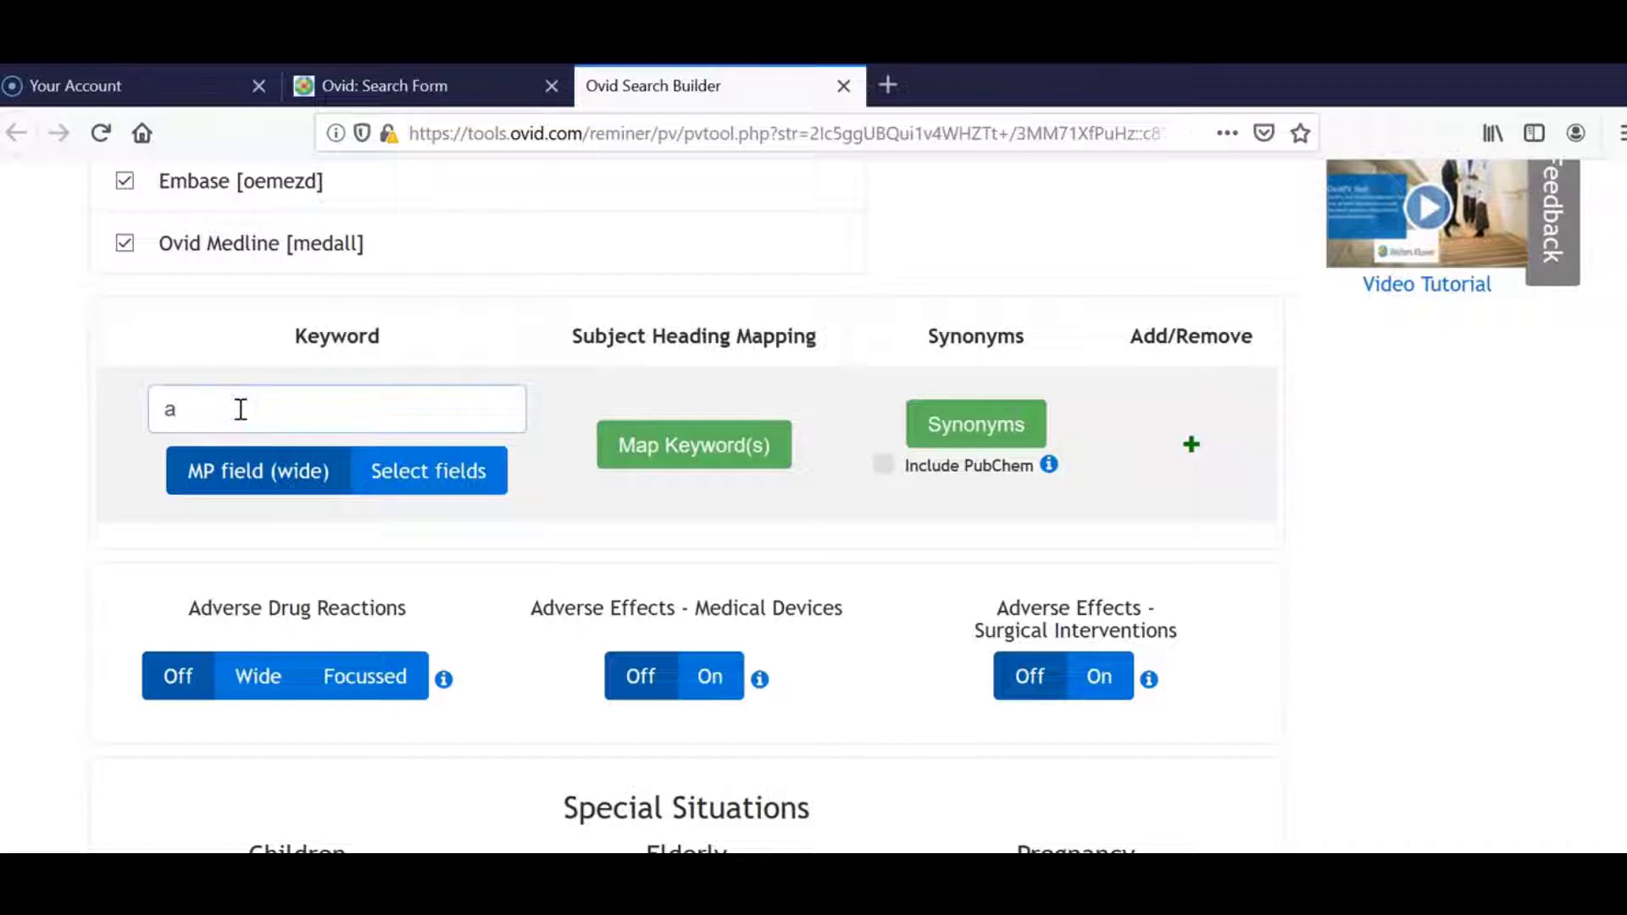
pyautogui.write('trial fibrillation')
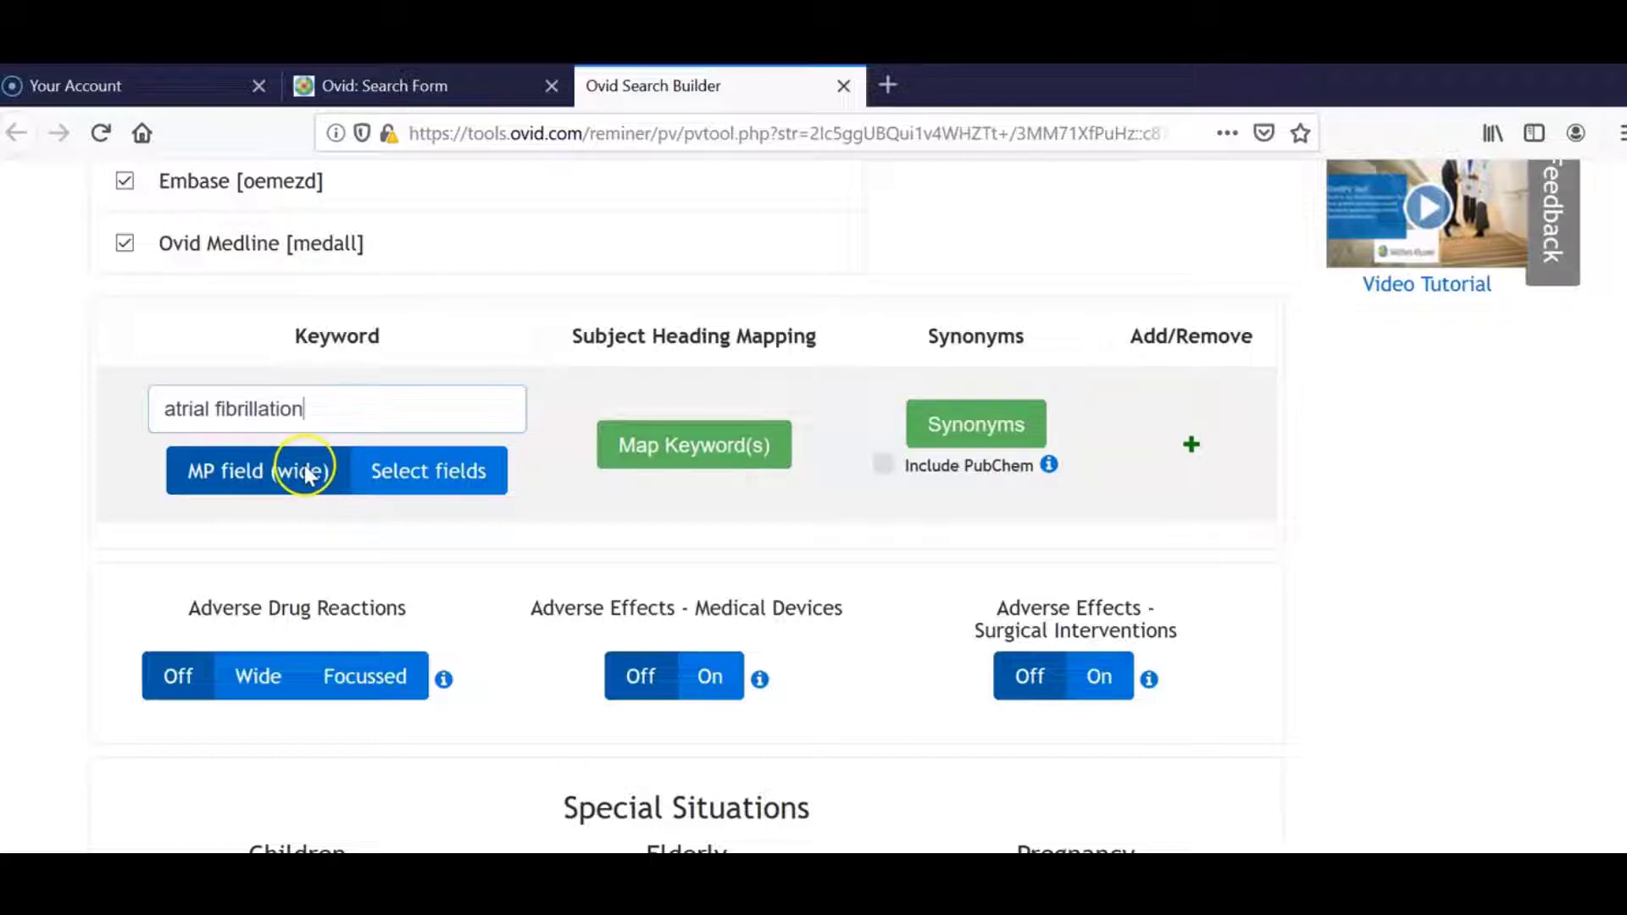
pyautogui.click(392, 480)
pyautogui.click(310, 473)
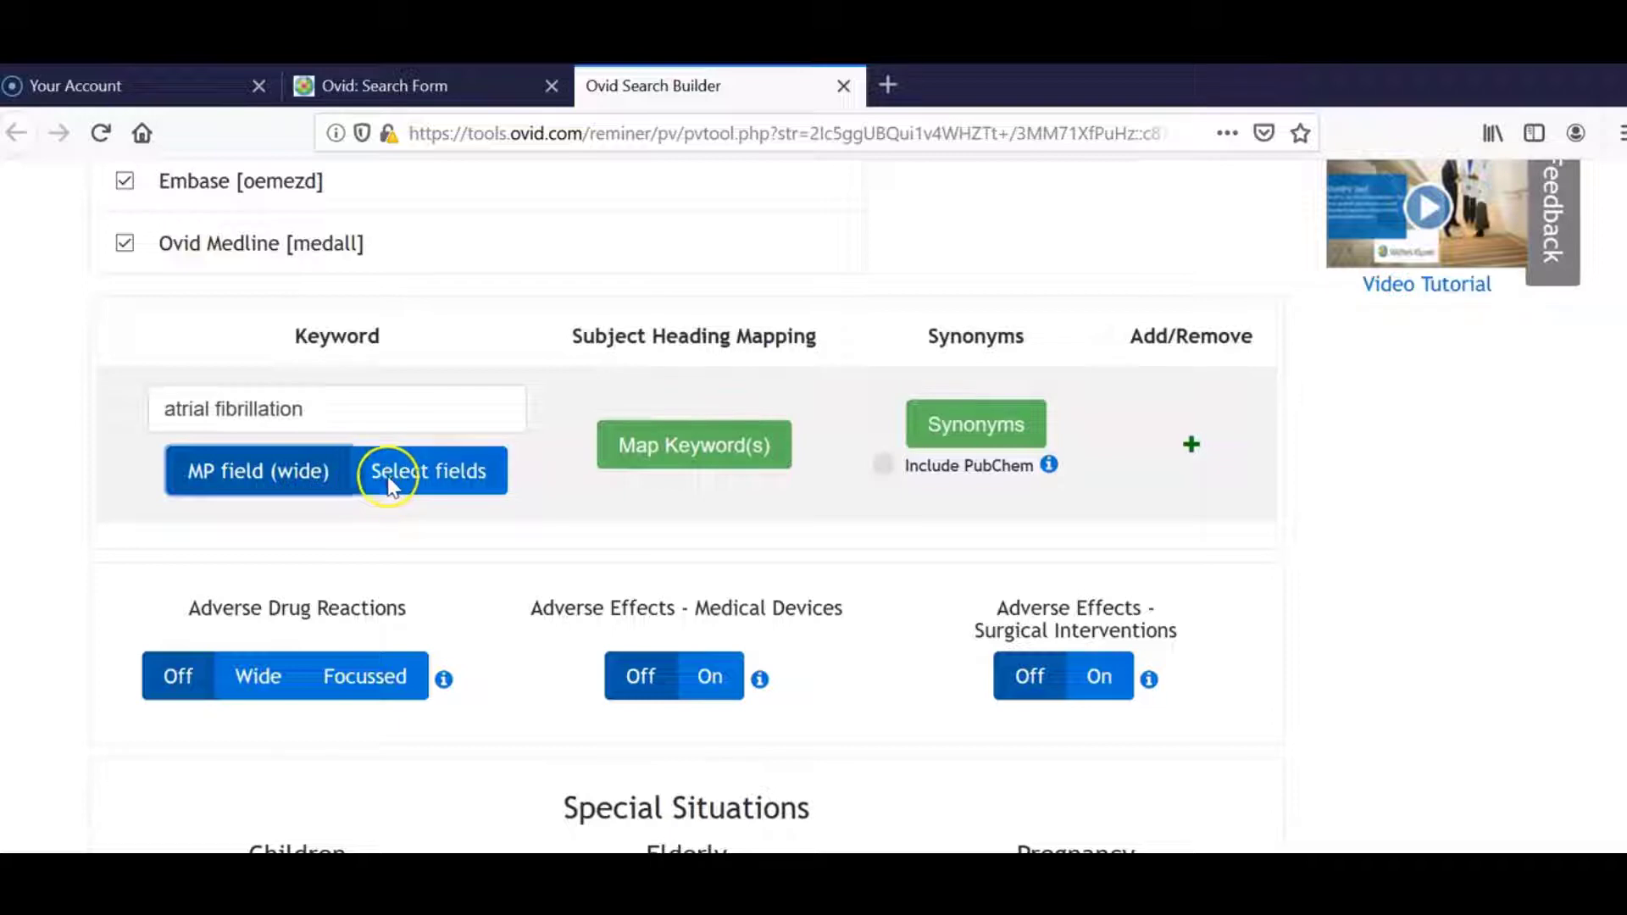
# Step: Map the keyword to the Embase atrial fibrillation and heart atrium fibrillation headings and Medline Atrial Fibrillation
pyautogui.click(688, 443)
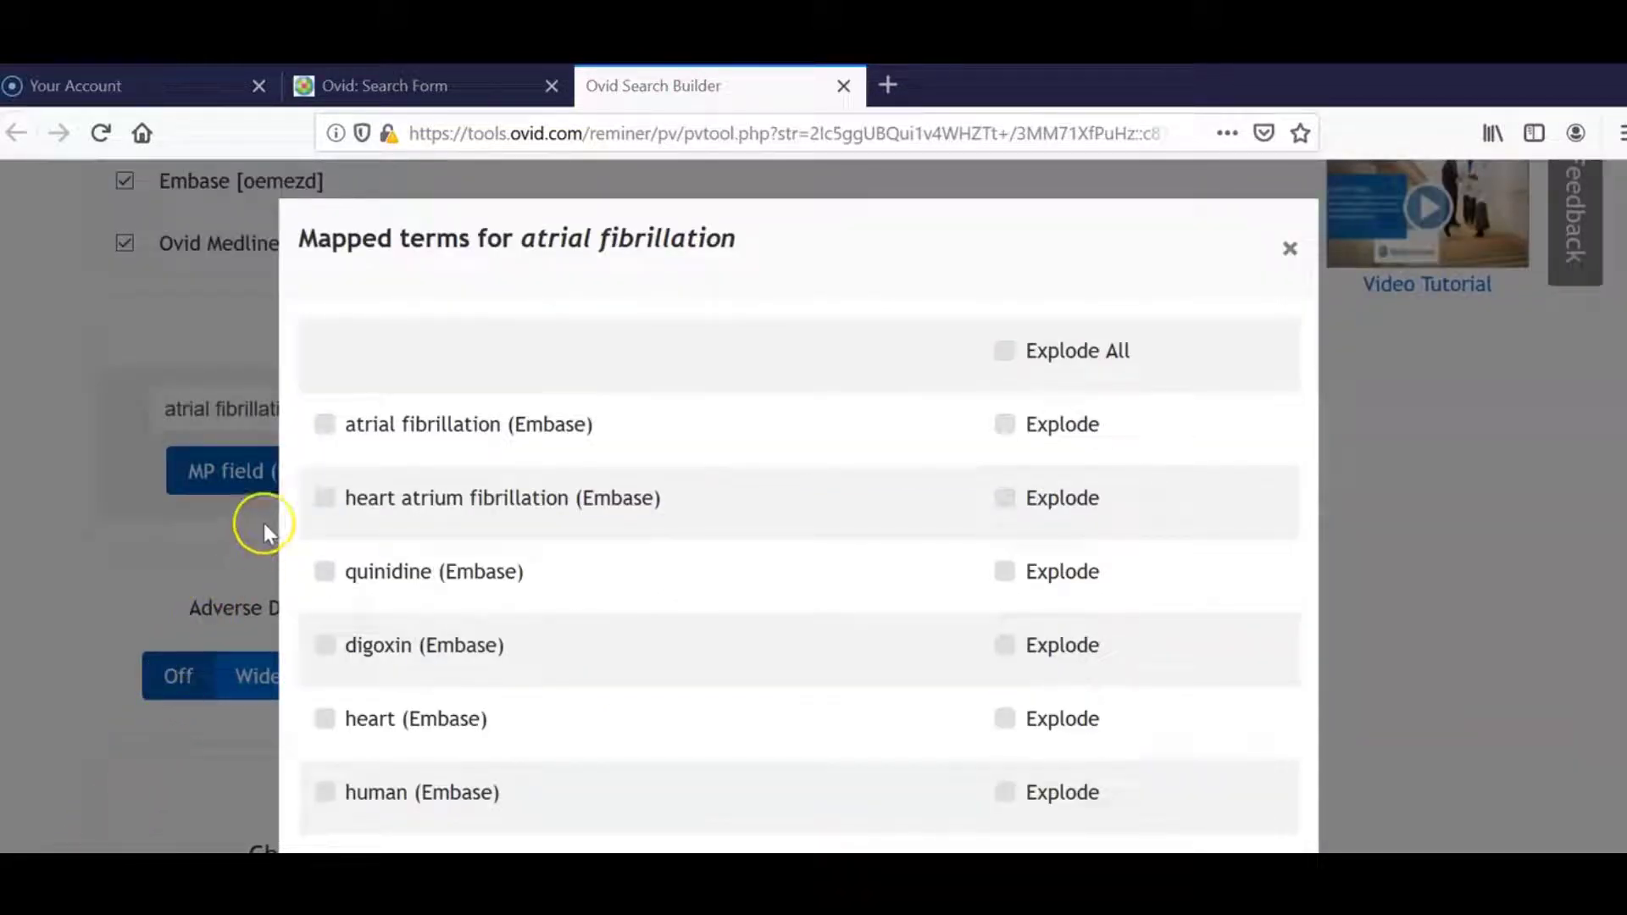
pyautogui.click(325, 424)
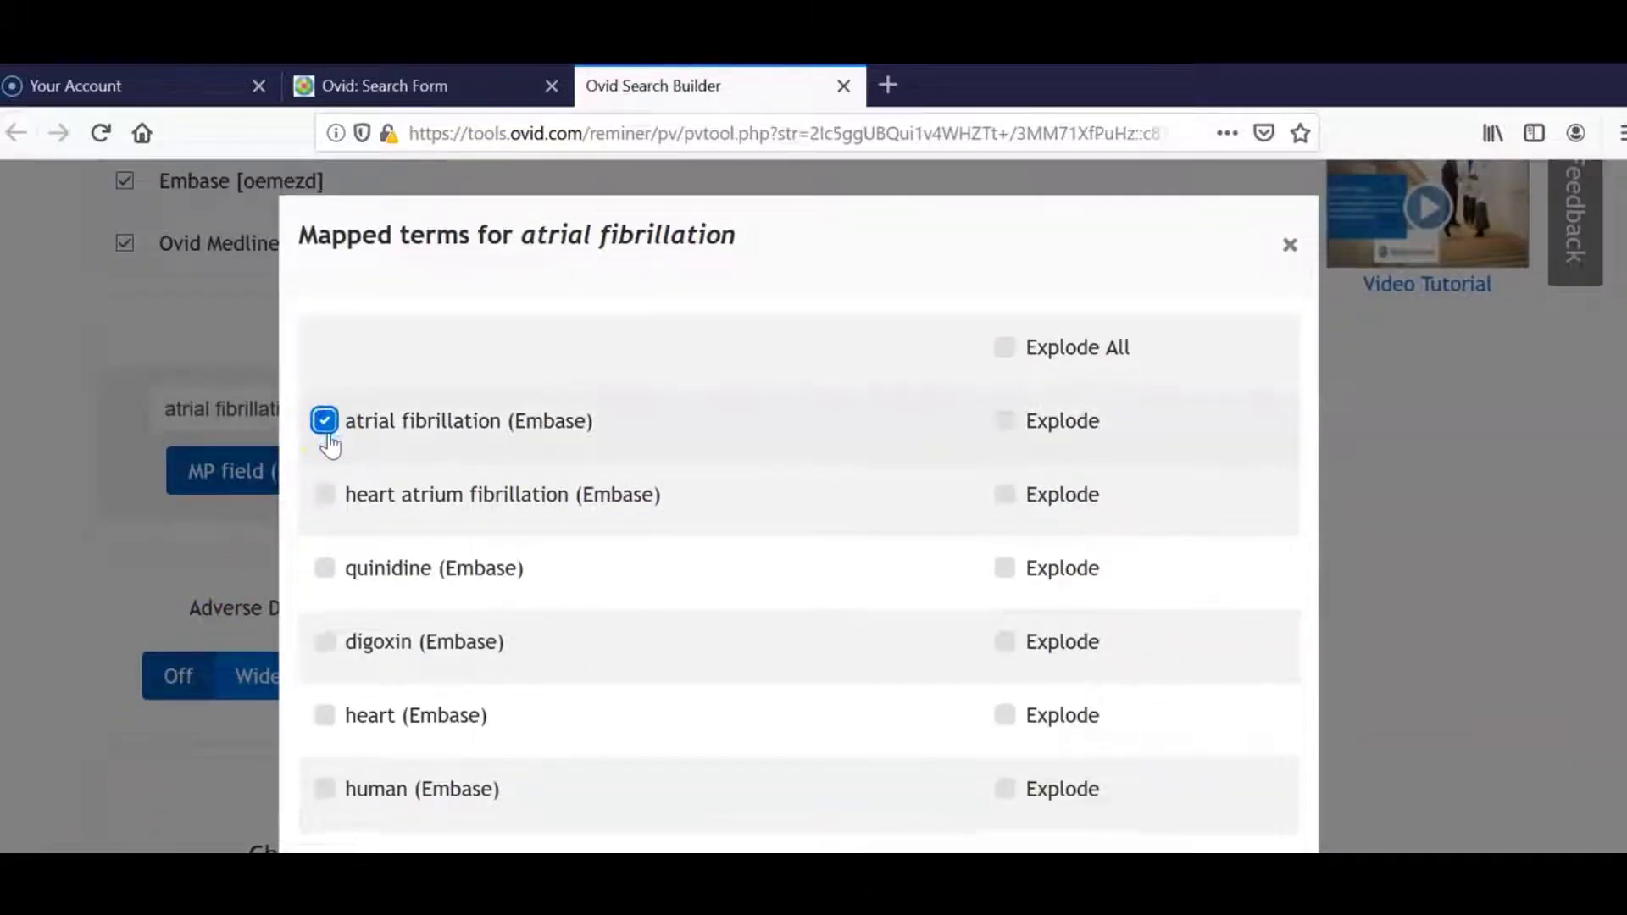
pyautogui.scroll(-2, 325, 407)
pyautogui.click(323, 354)
pyautogui.scroll(-5, 367, 416)
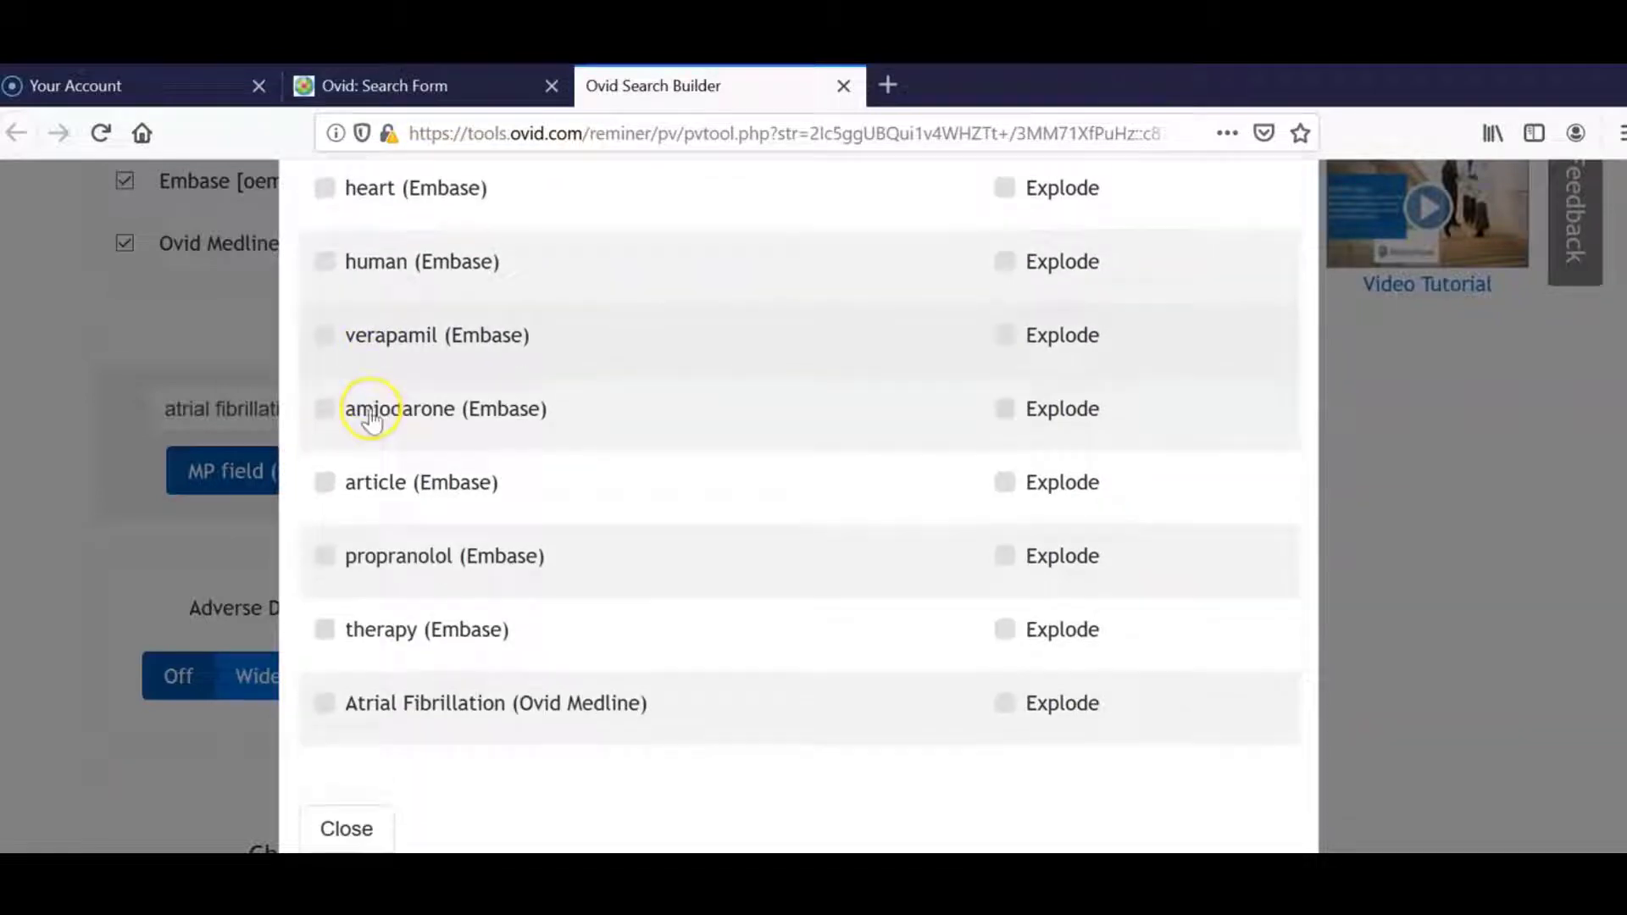
pyautogui.click(325, 704)
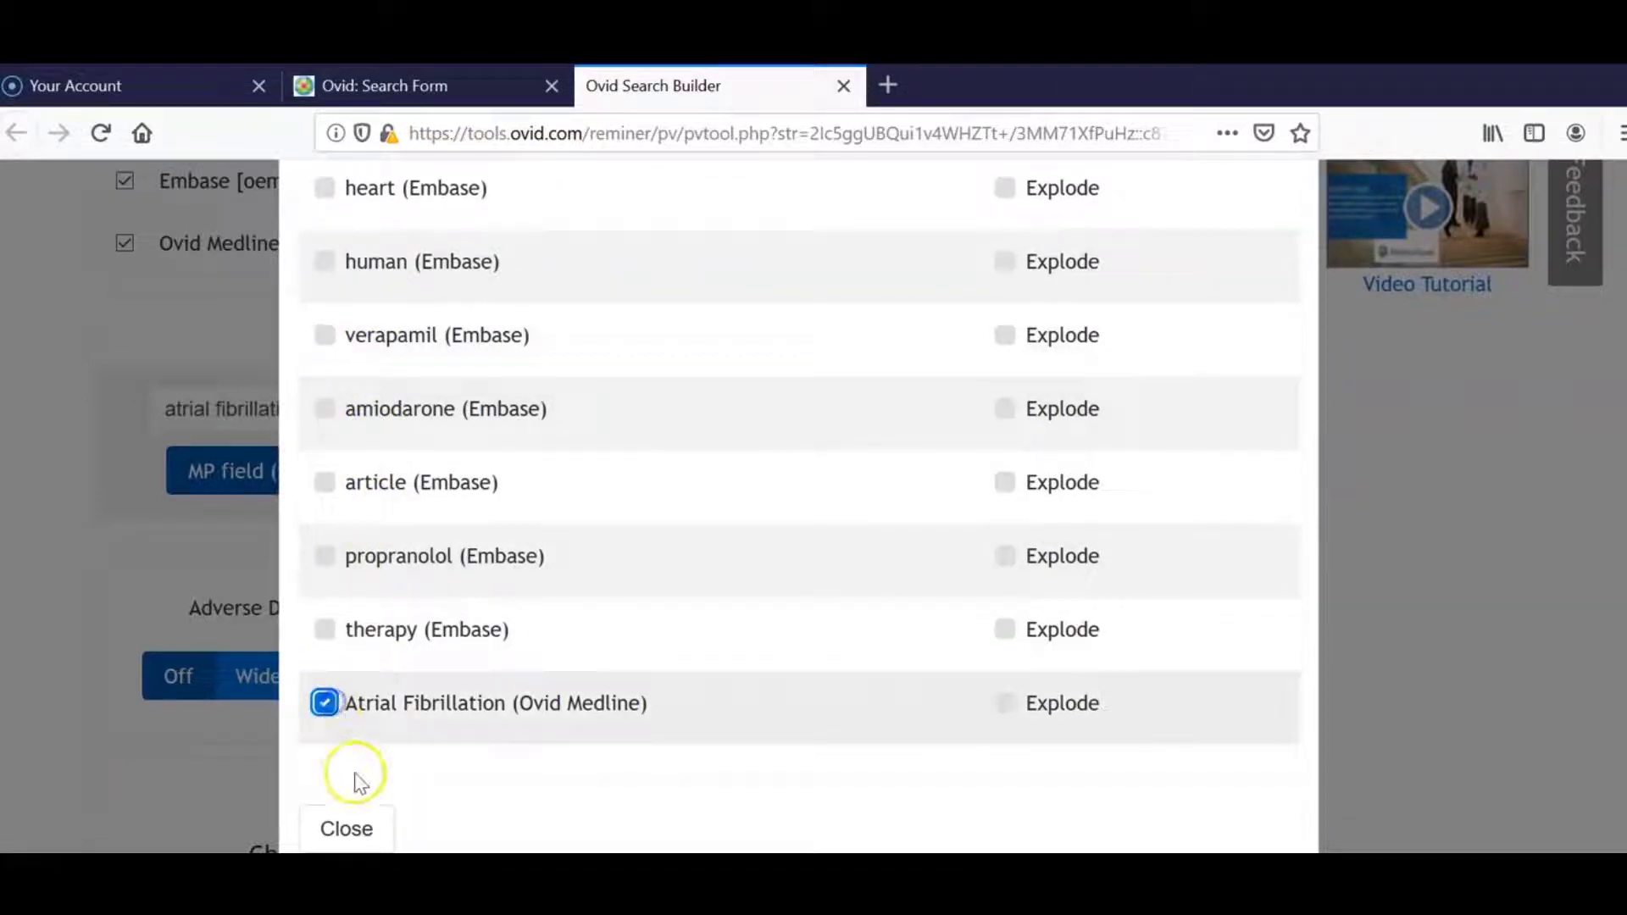
pyautogui.click(370, 830)
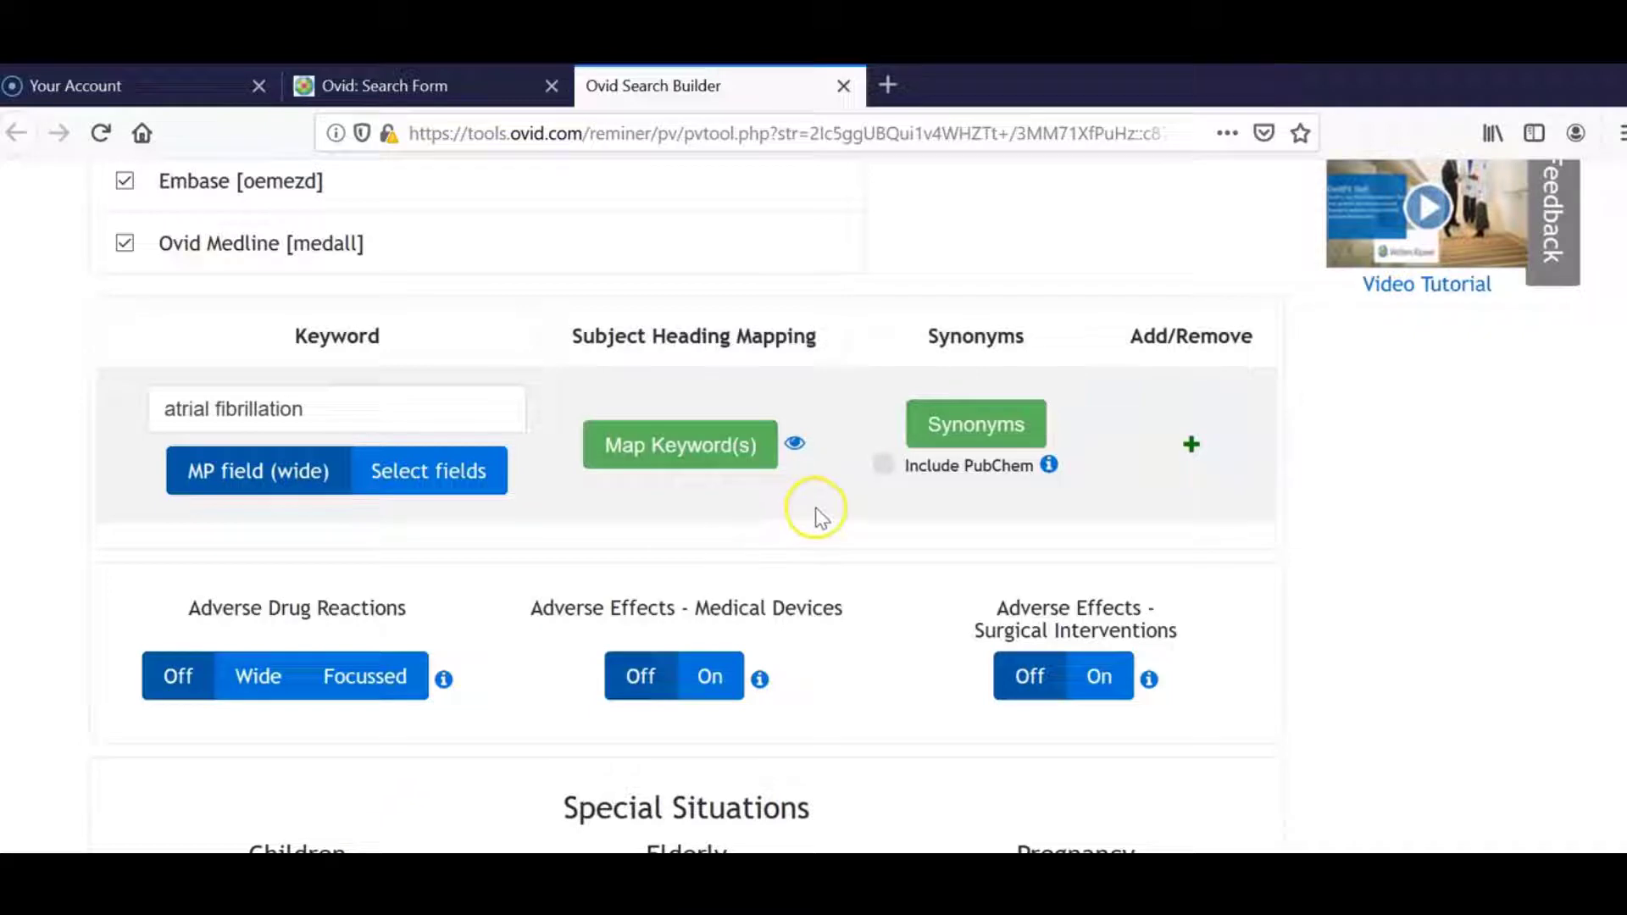
# Step: Generate synonyms for atrial fibrillation and keep all suggested synonyms selected
pyautogui.click(987, 432)
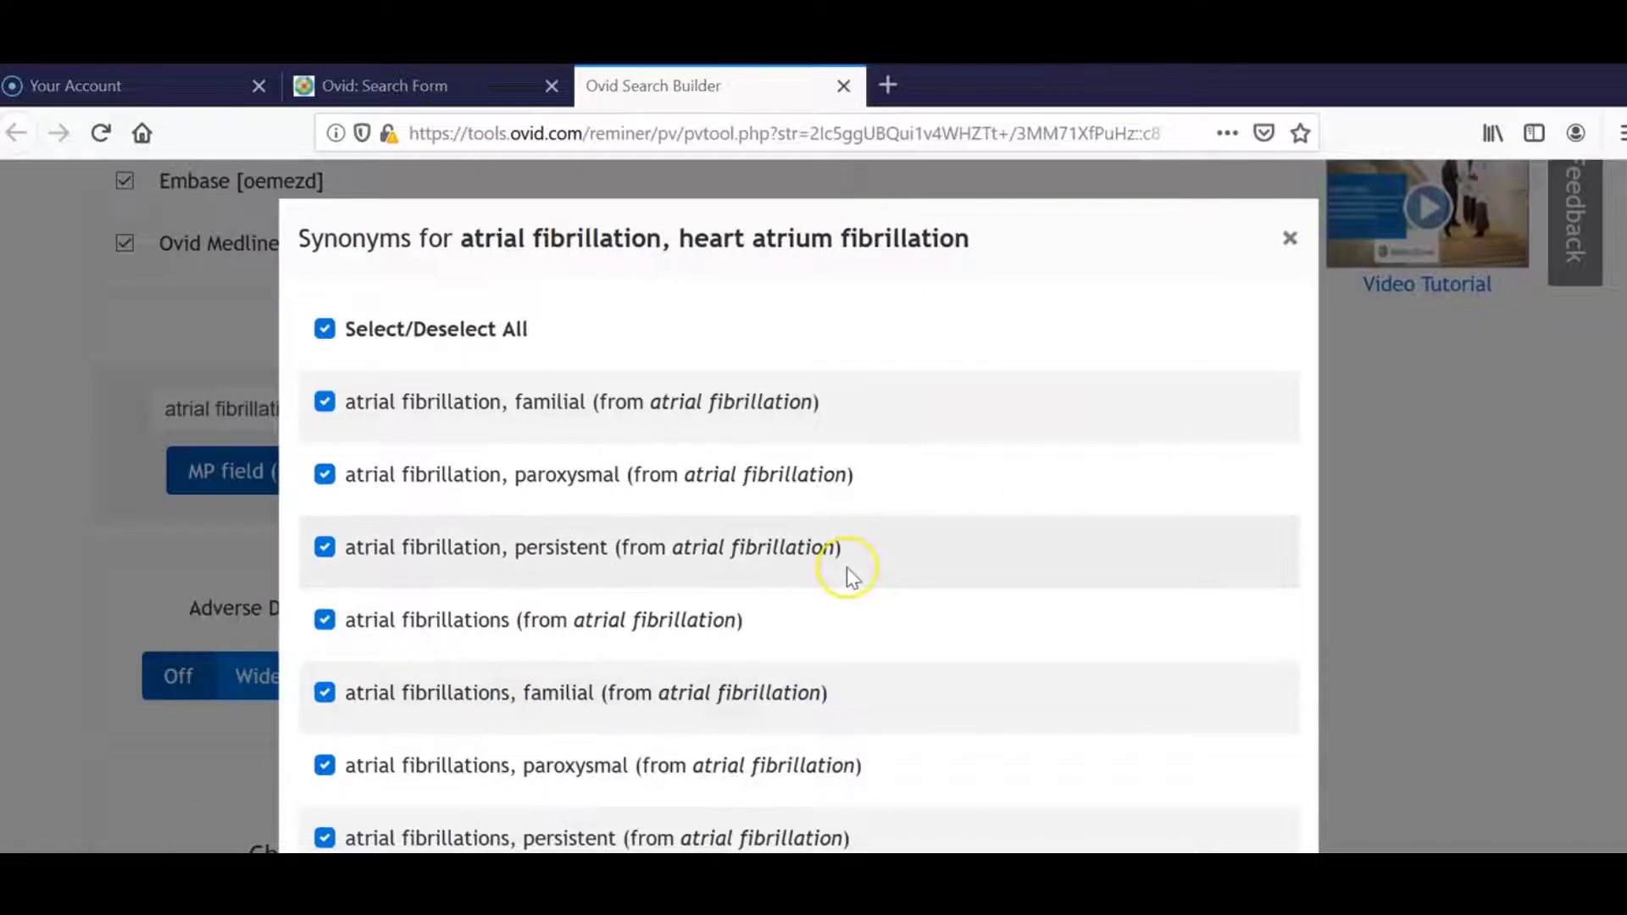
pyautogui.scroll(-5, 846, 567)
pyautogui.scroll(5, 847, 567)
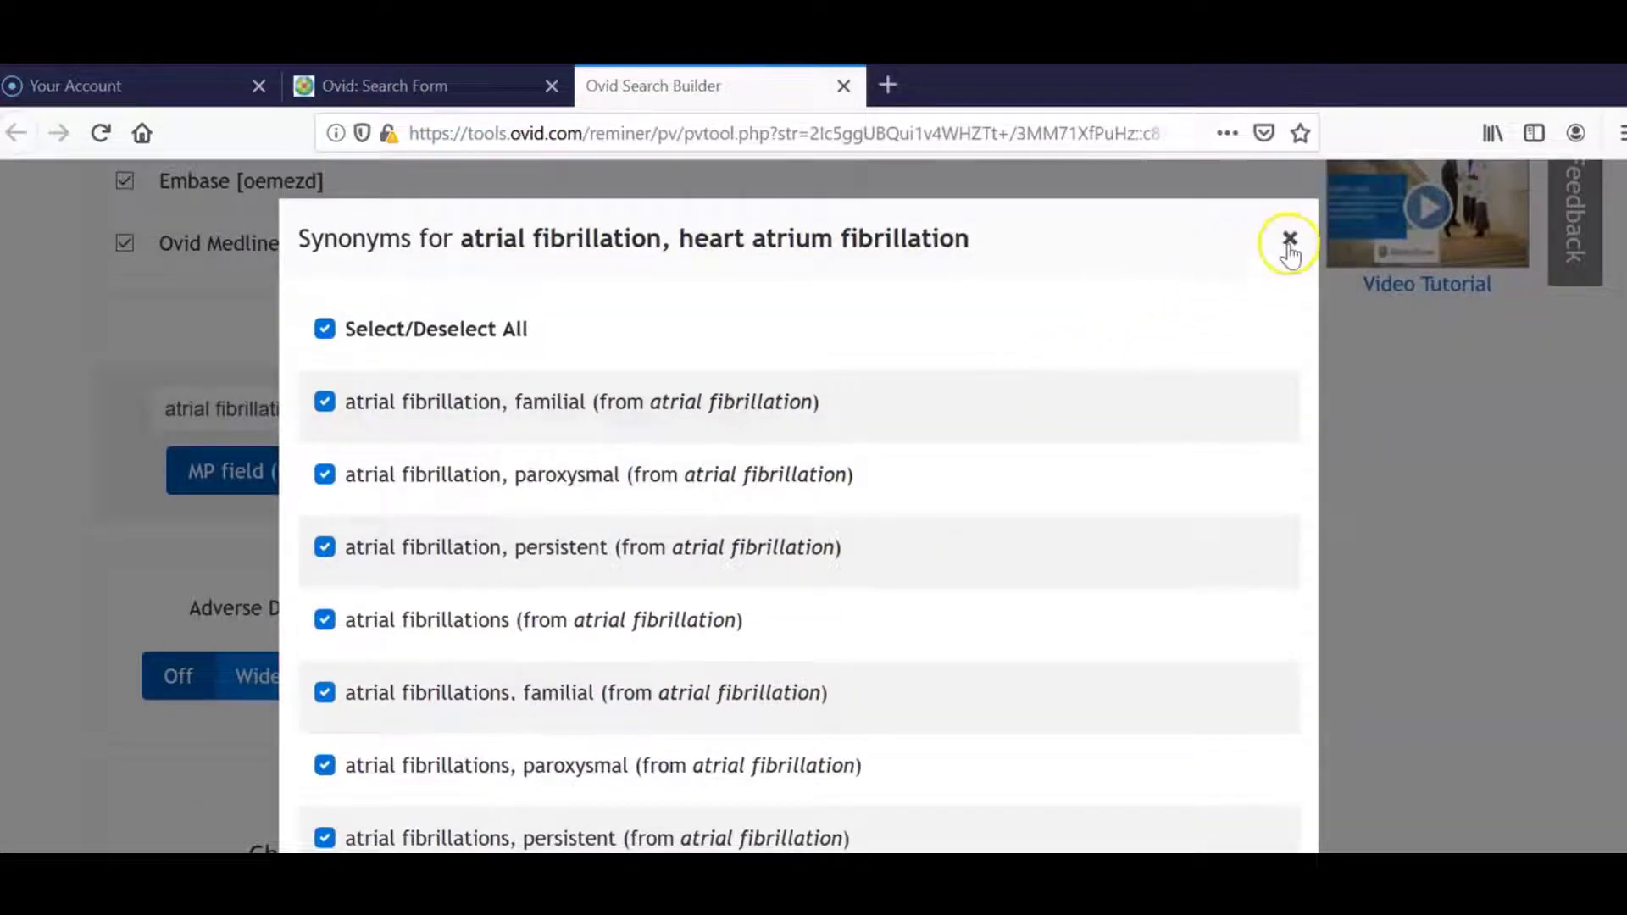
pyautogui.click(1289, 246)
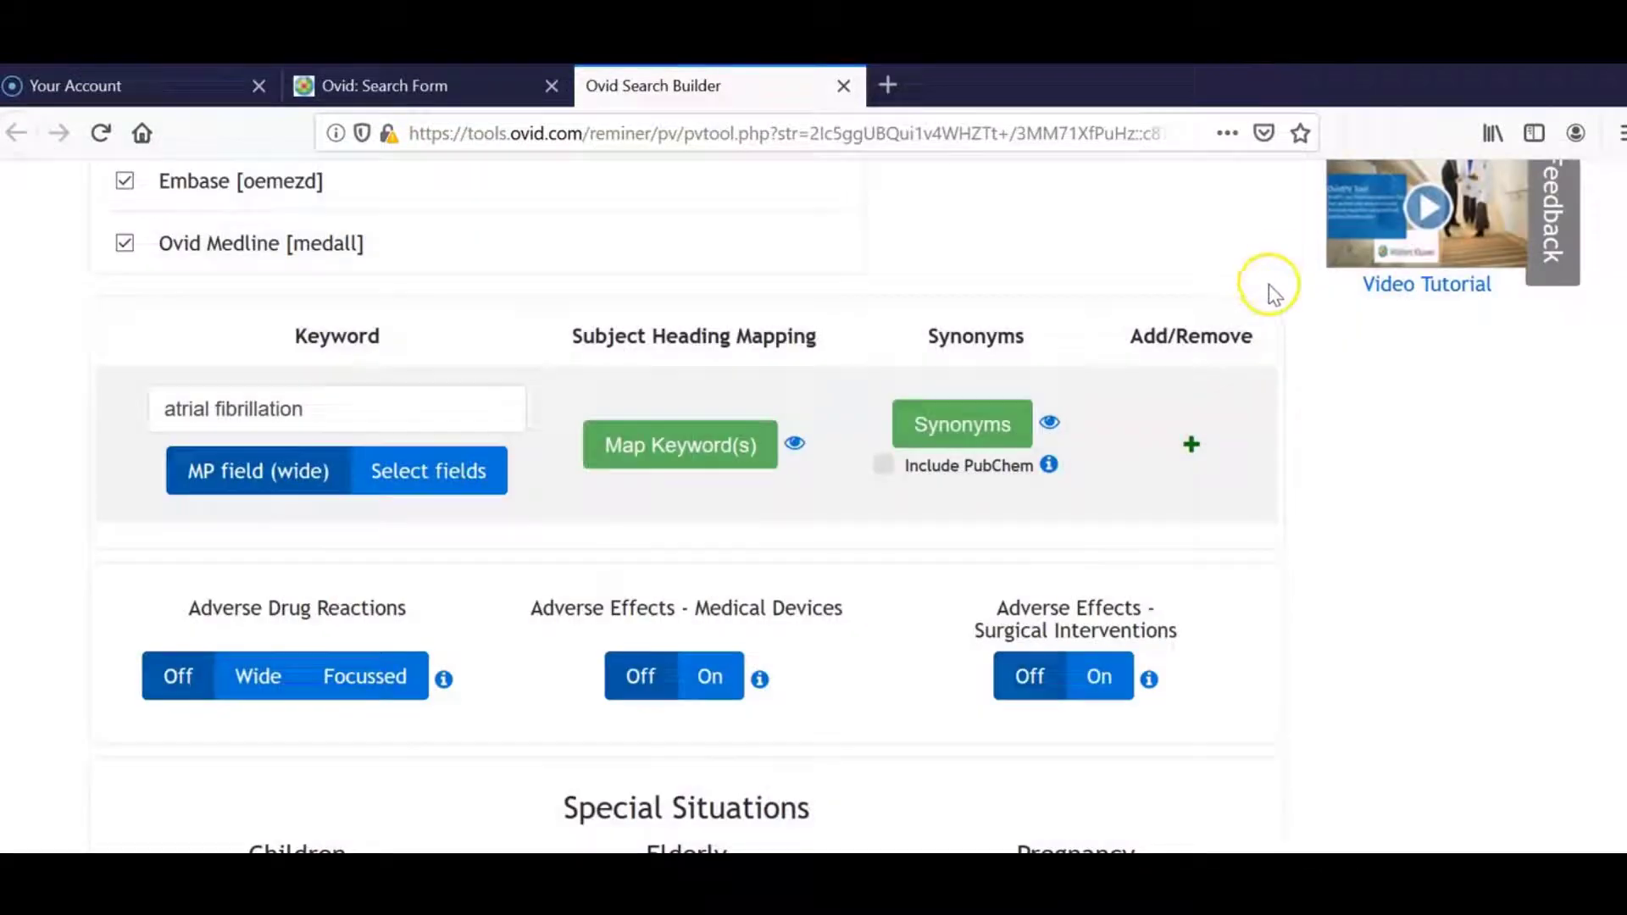
# Step: Add a second keyword row containing 'warfarin', combined with AND
pyautogui.click(1192, 447)
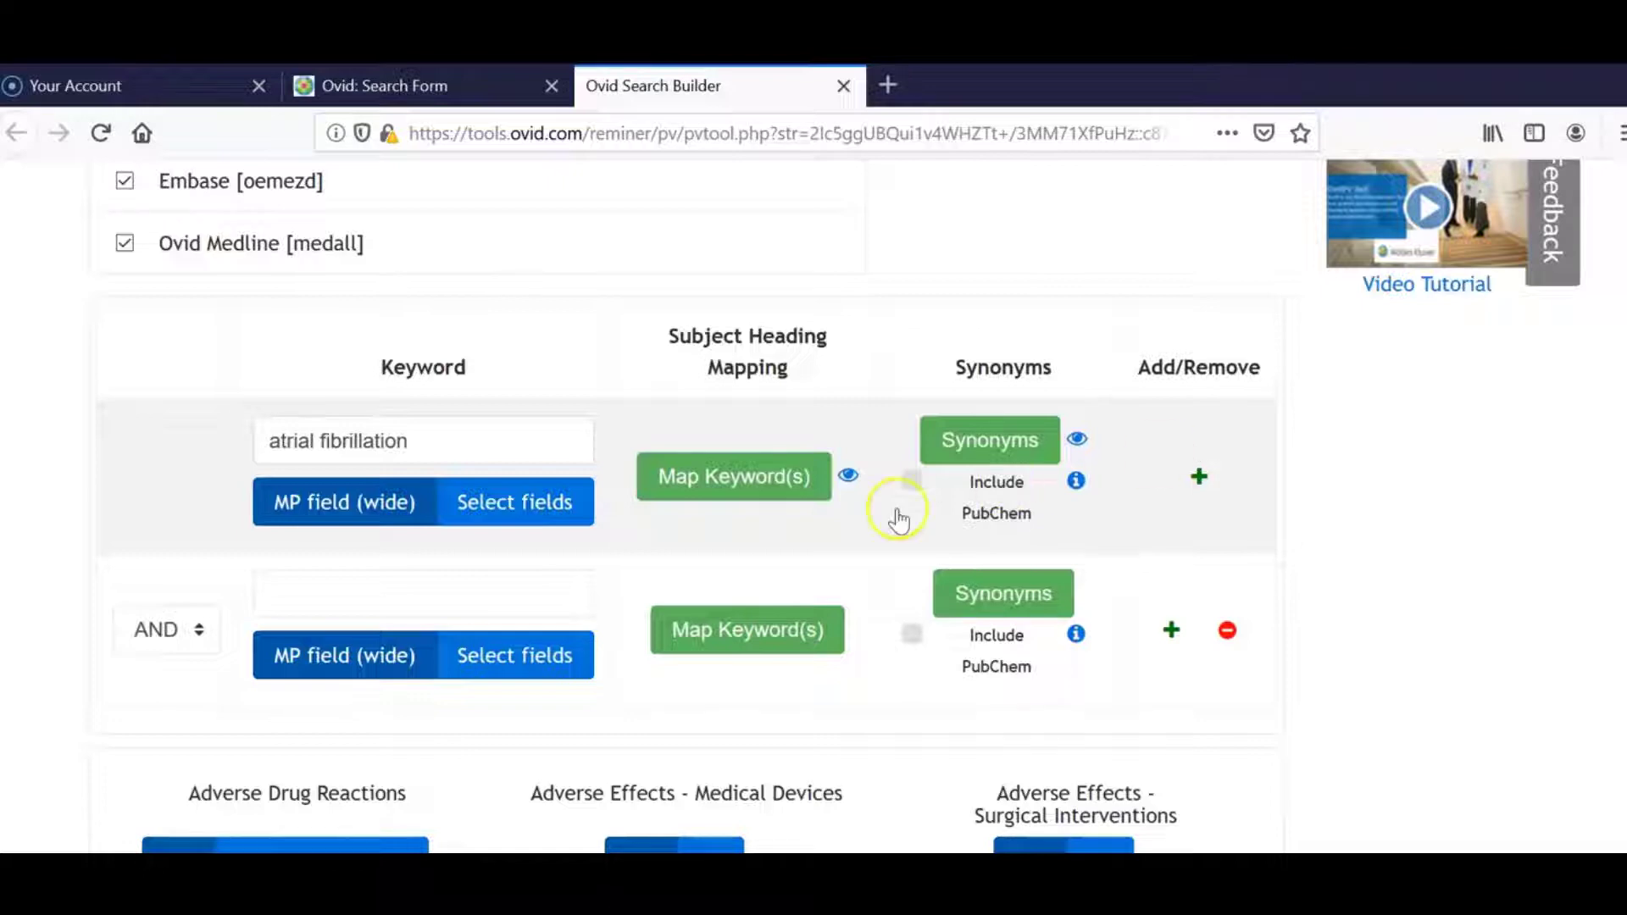
pyautogui.click(341, 604)
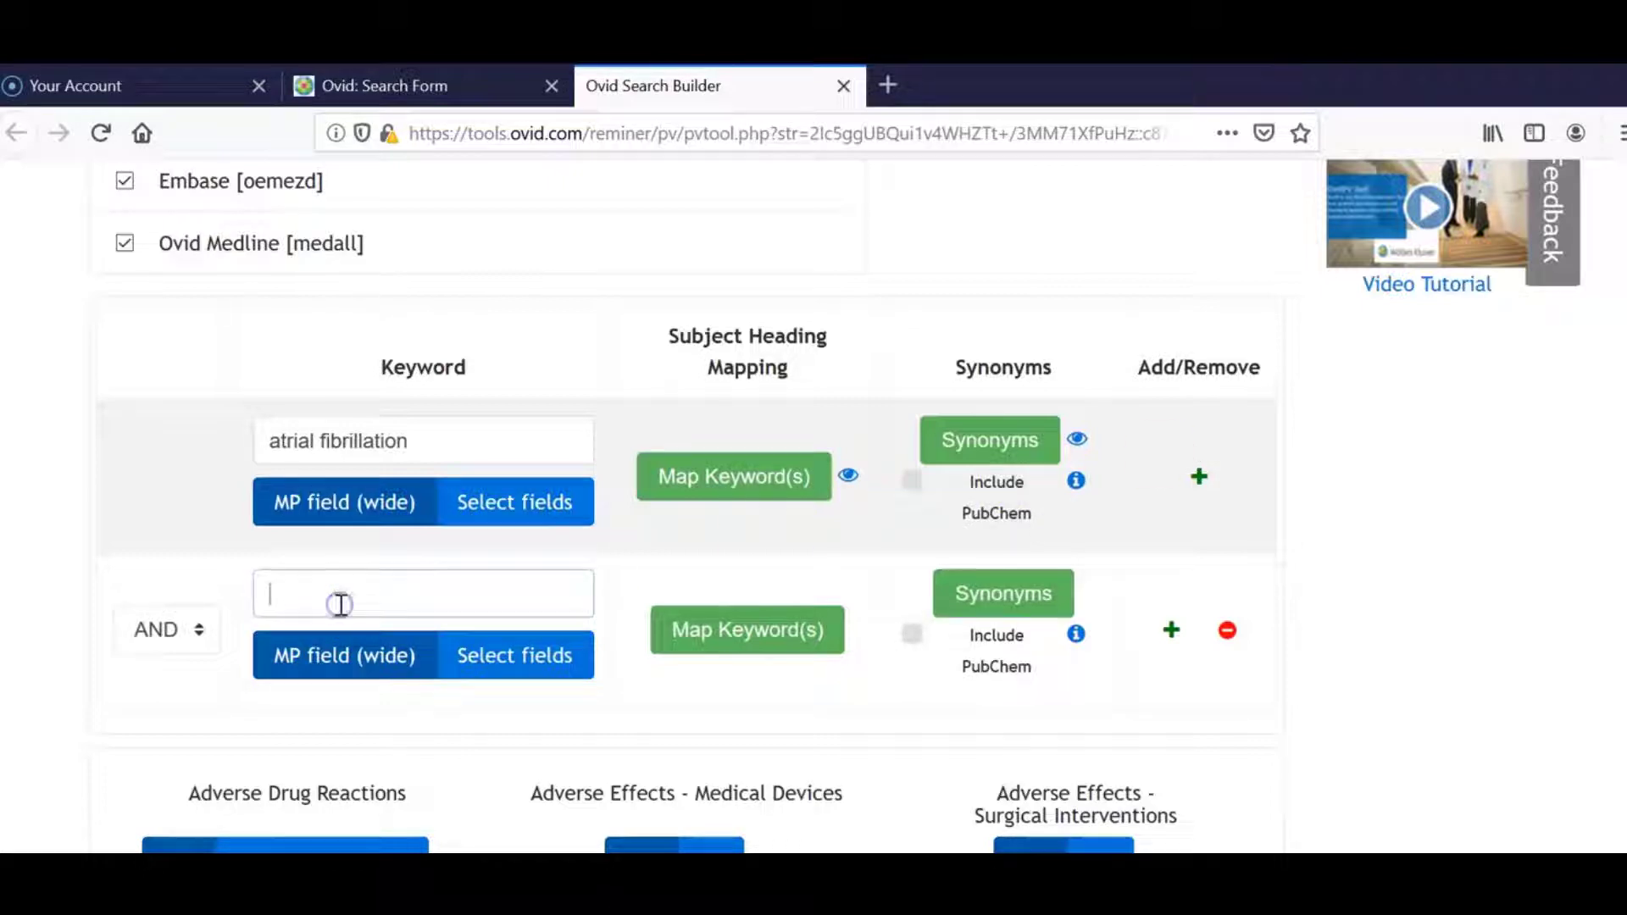
pyautogui.write('warfarin')
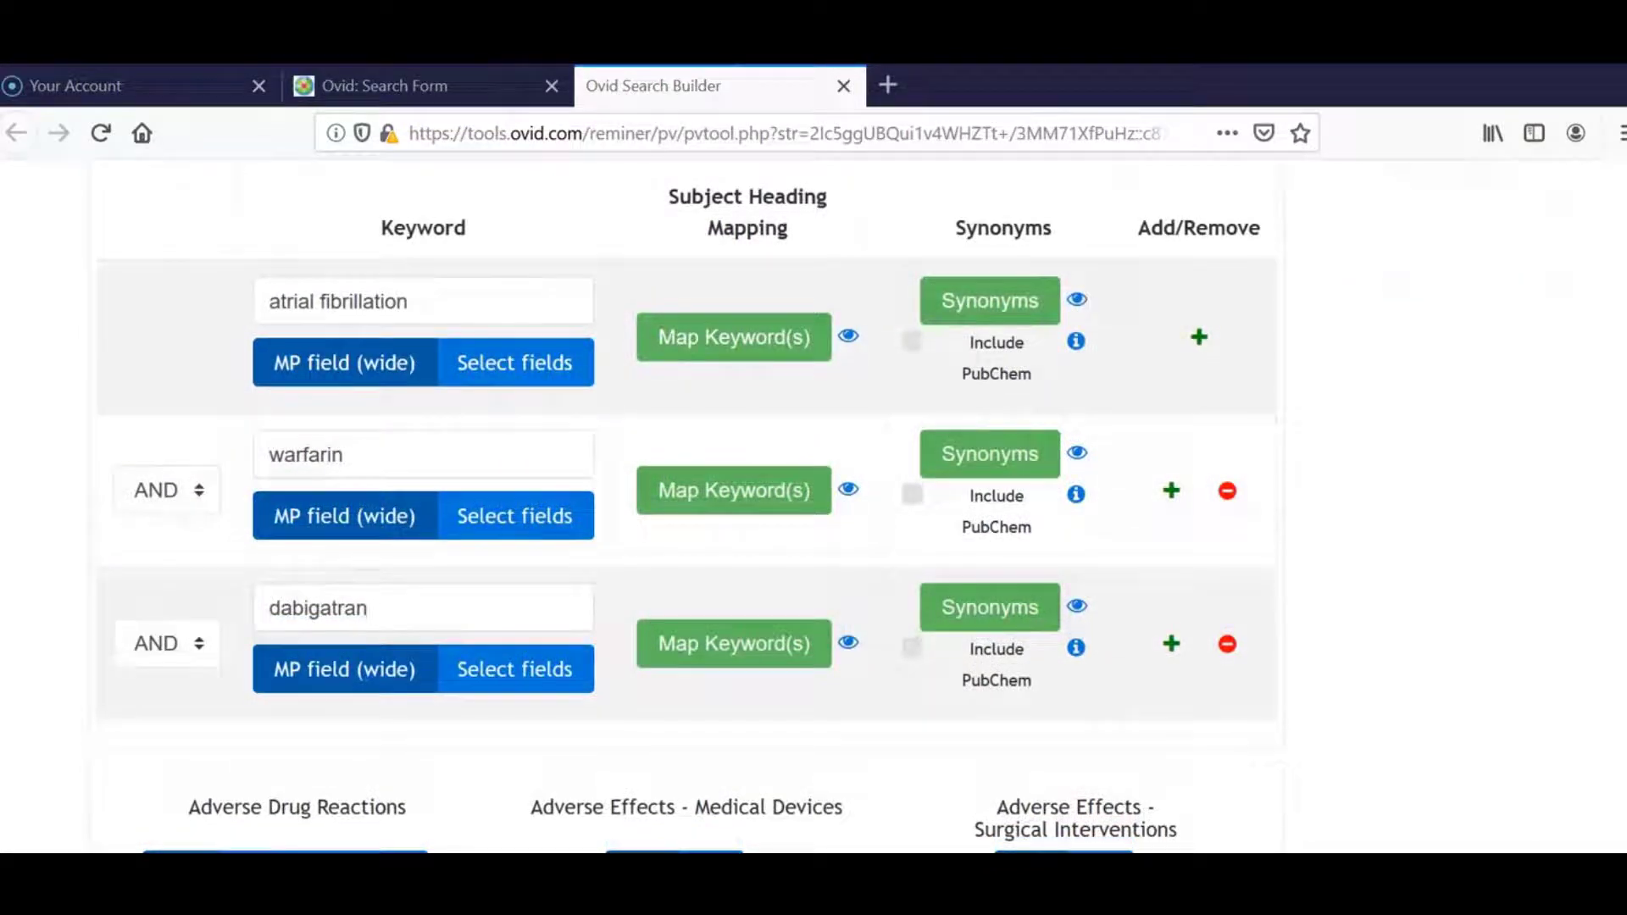
# Step: Set the Adverse Drug Reactions filter to Wide and review its search strategy
pyautogui.scroll(-2, 389, 749)
pyautogui.scroll(-2, 392, 757)
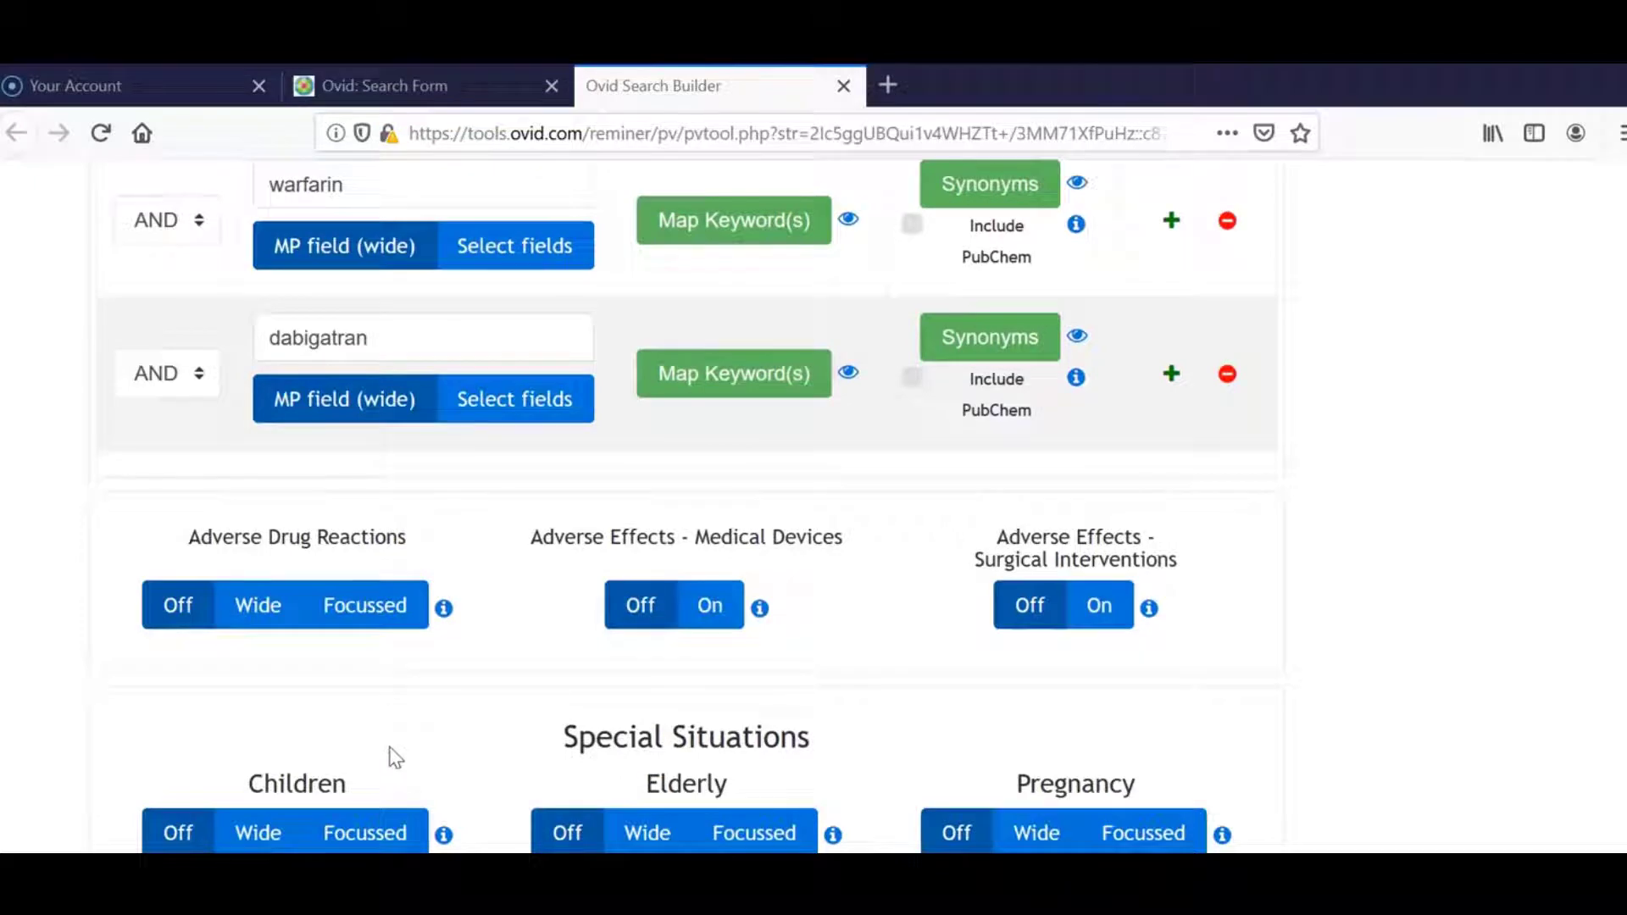
pyautogui.scroll(-2, 396, 757)
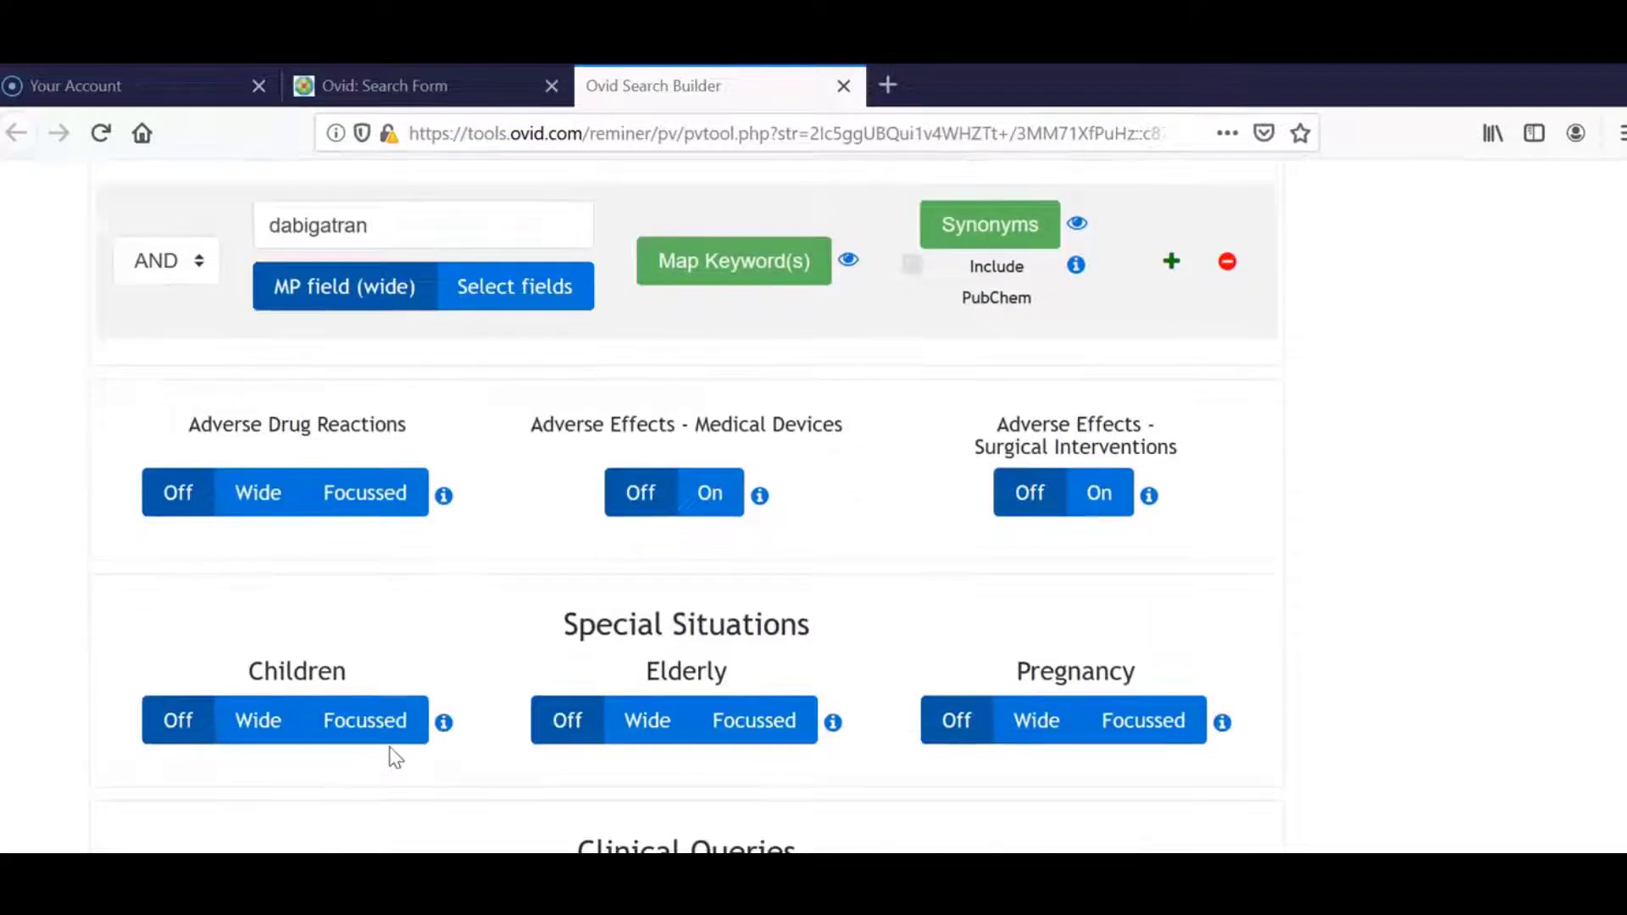
pyautogui.click(259, 472)
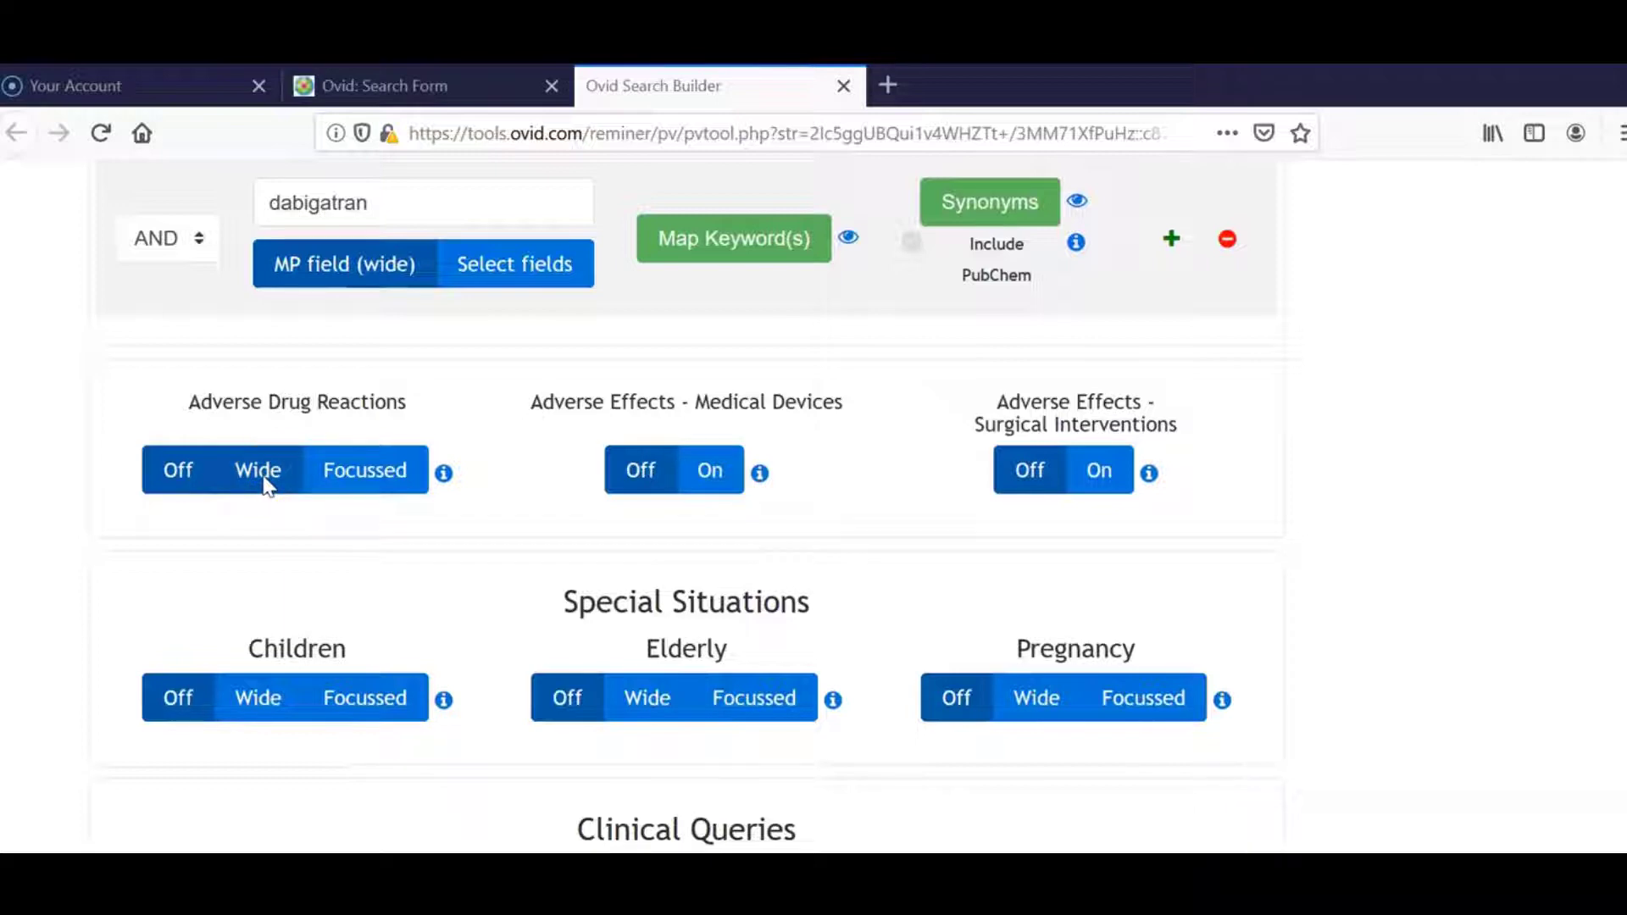
pyautogui.click(263, 474)
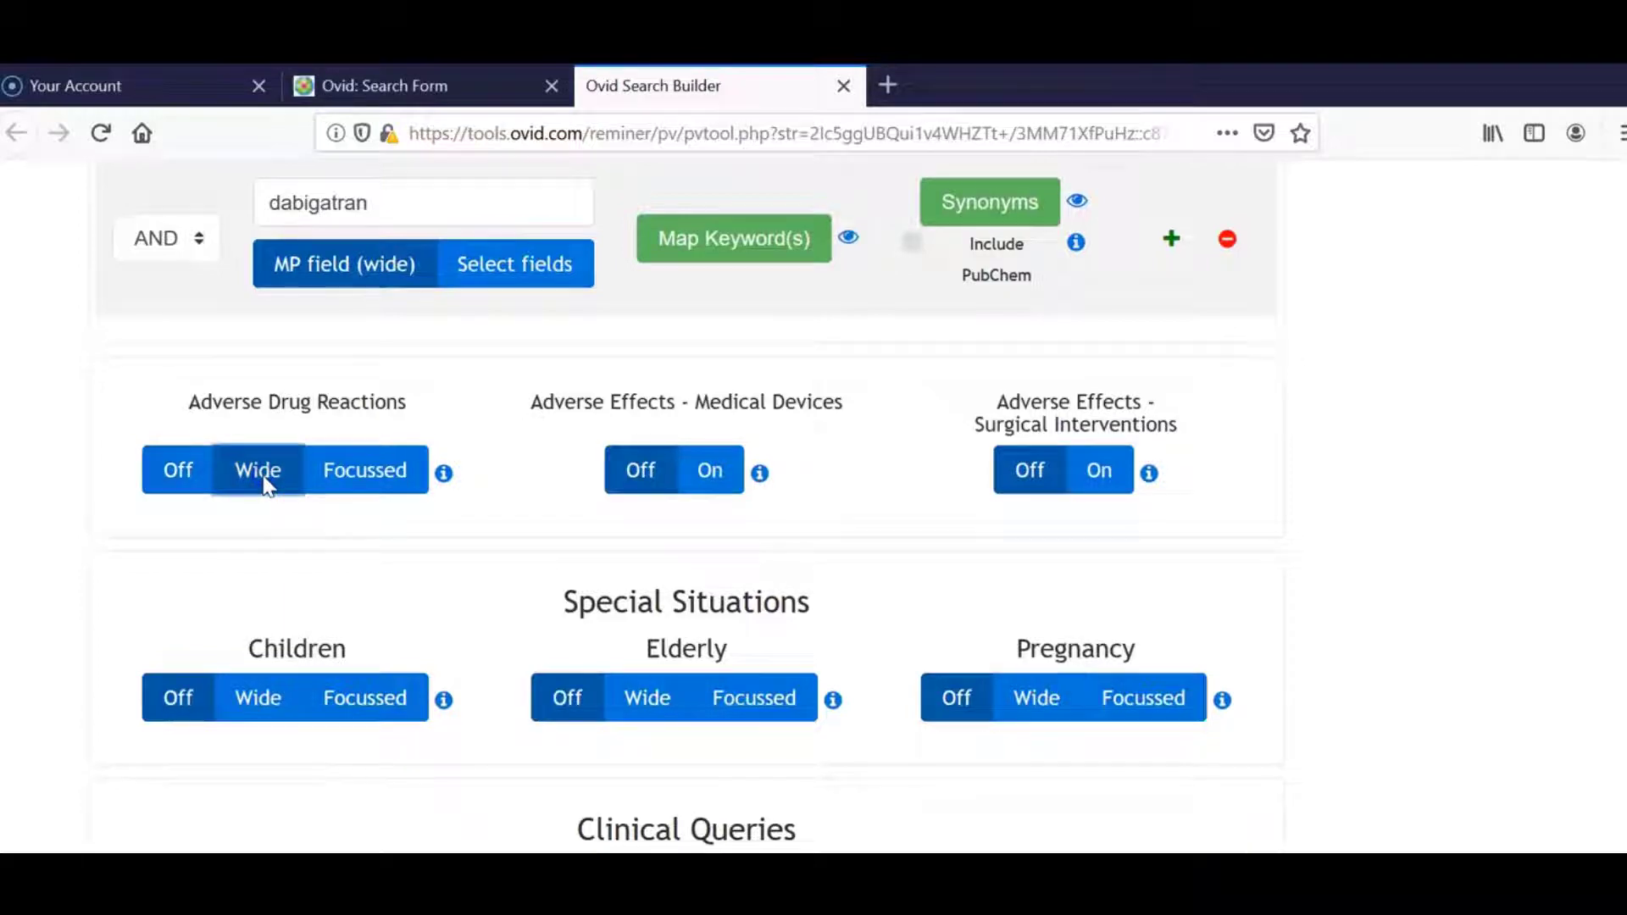
pyautogui.click(444, 474)
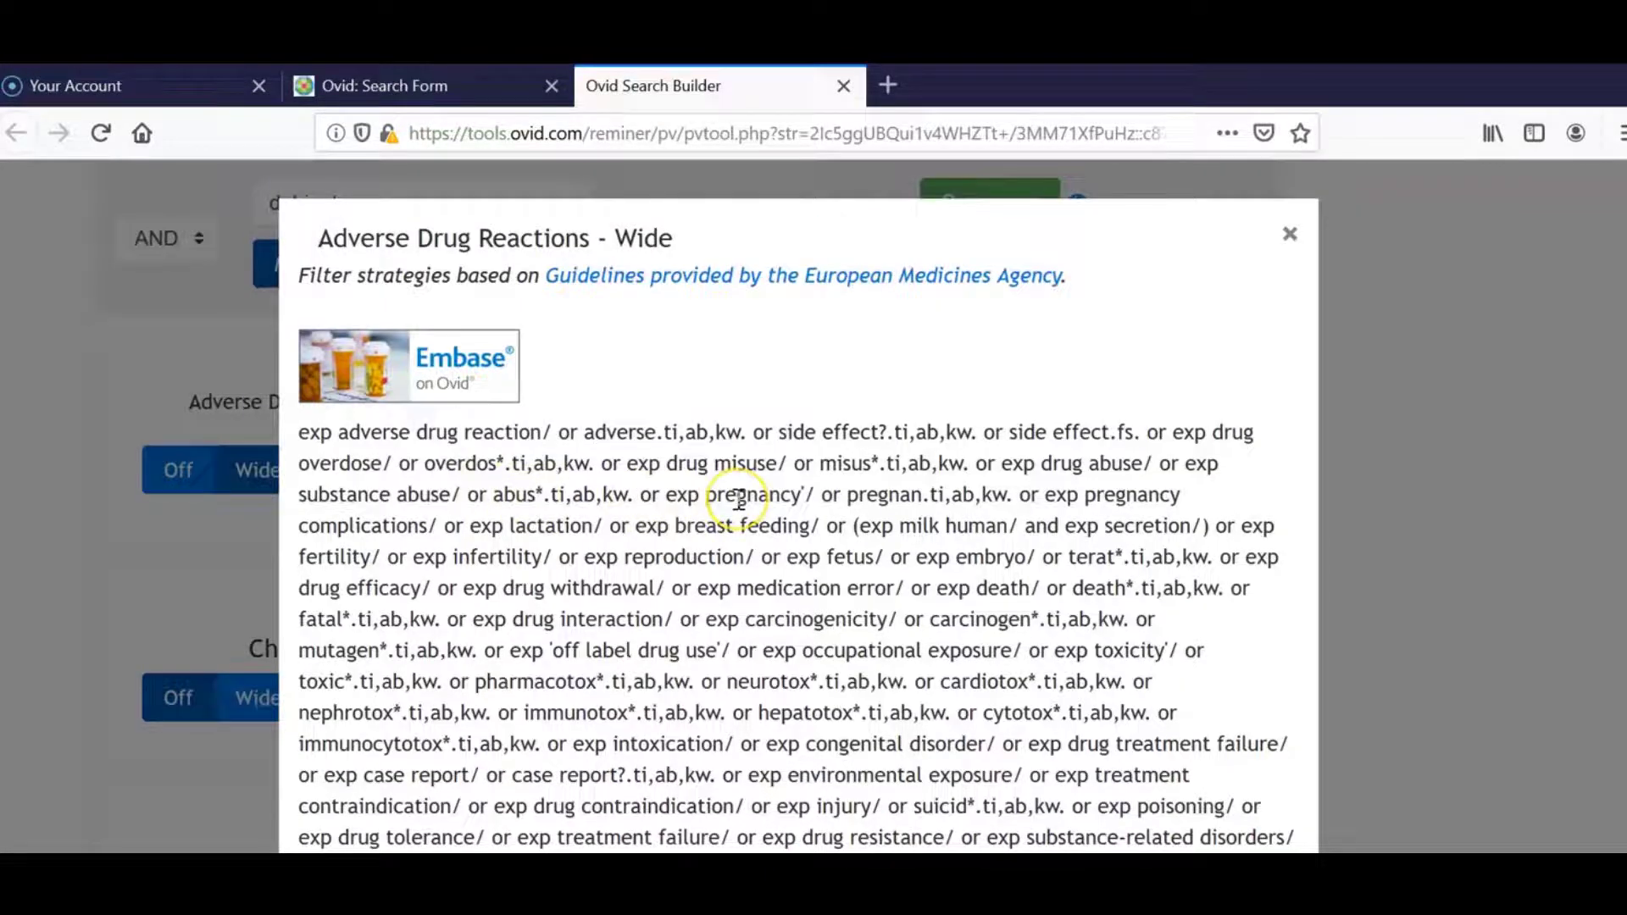
pyautogui.scroll(-3, 739, 500)
pyautogui.scroll(-3, 739, 500)
pyautogui.scroll(-2, 739, 500)
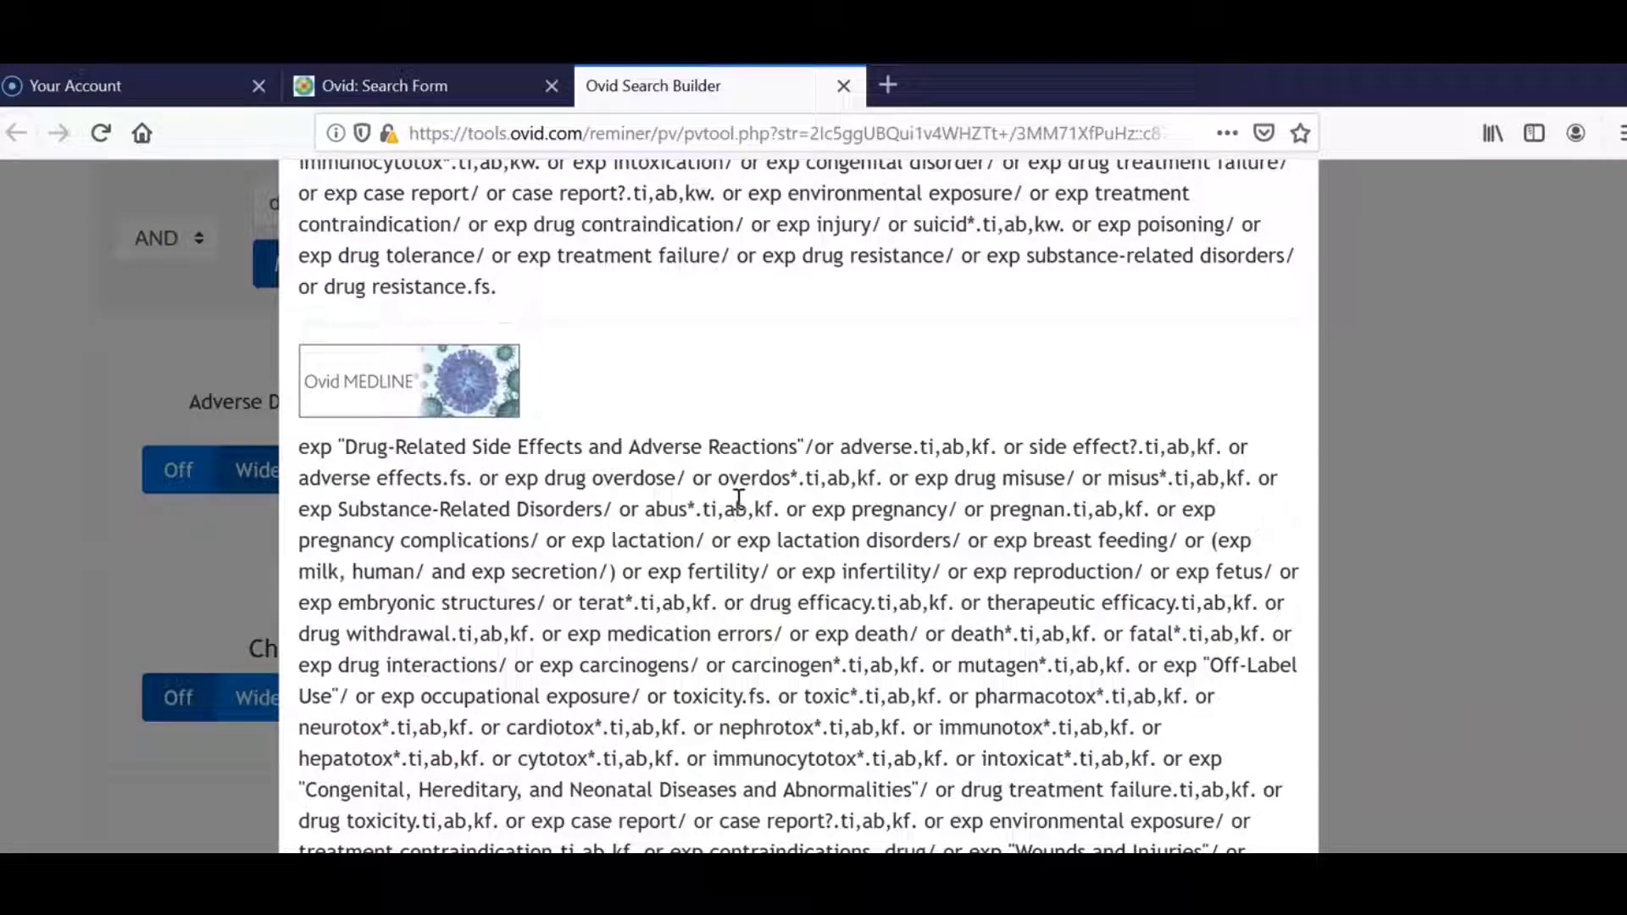
pyautogui.scroll(8, 739, 500)
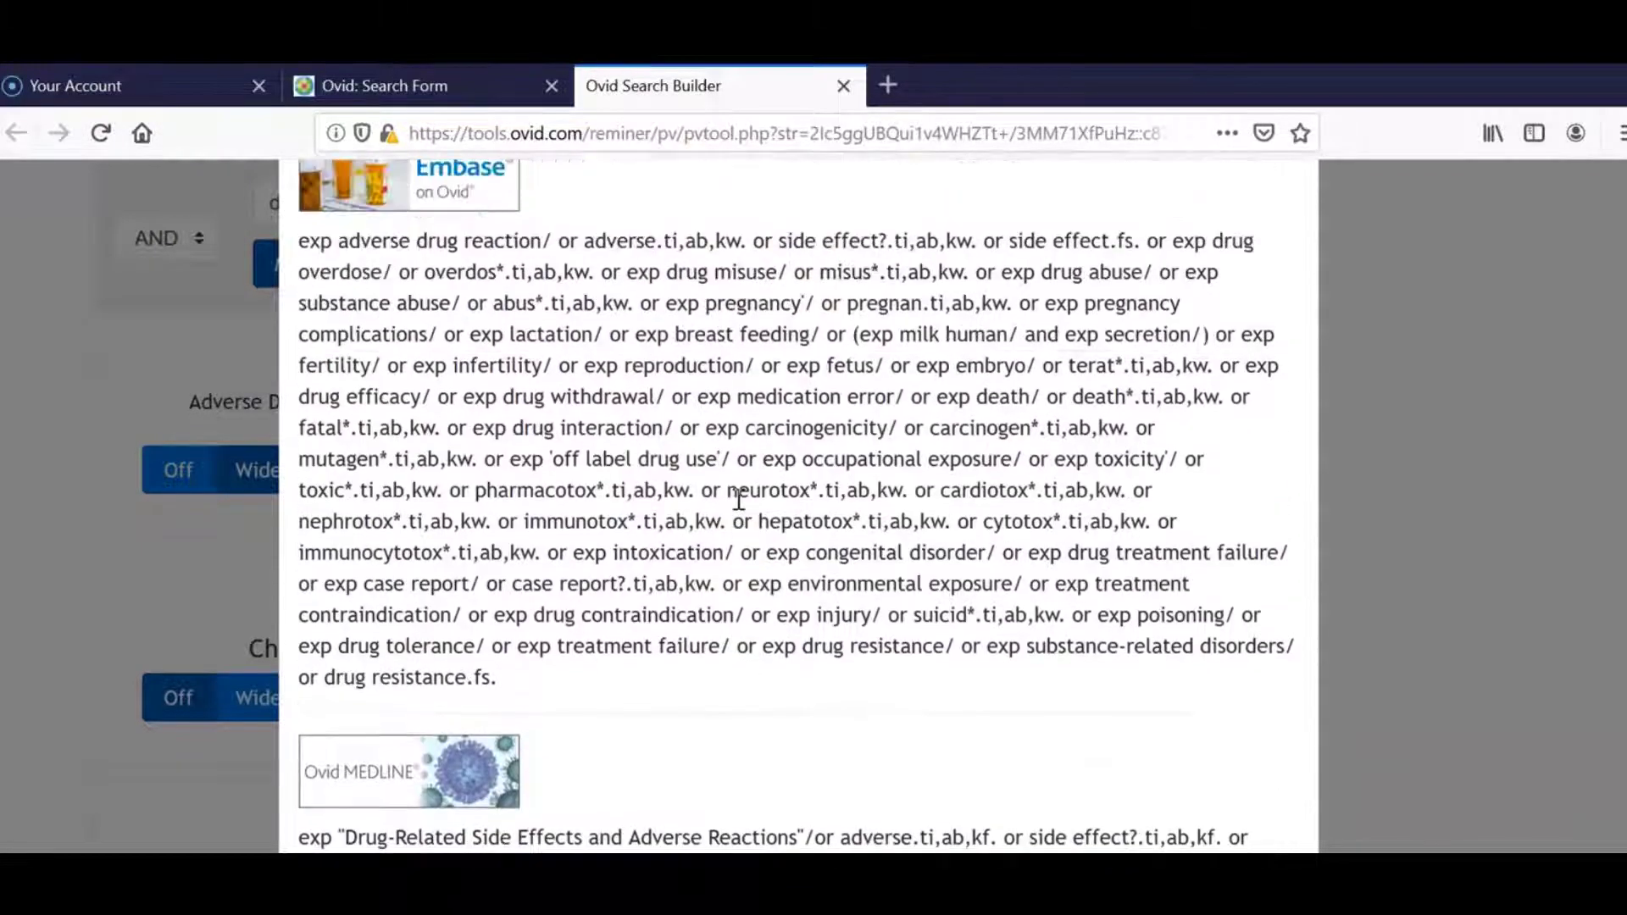
pyautogui.click(1286, 232)
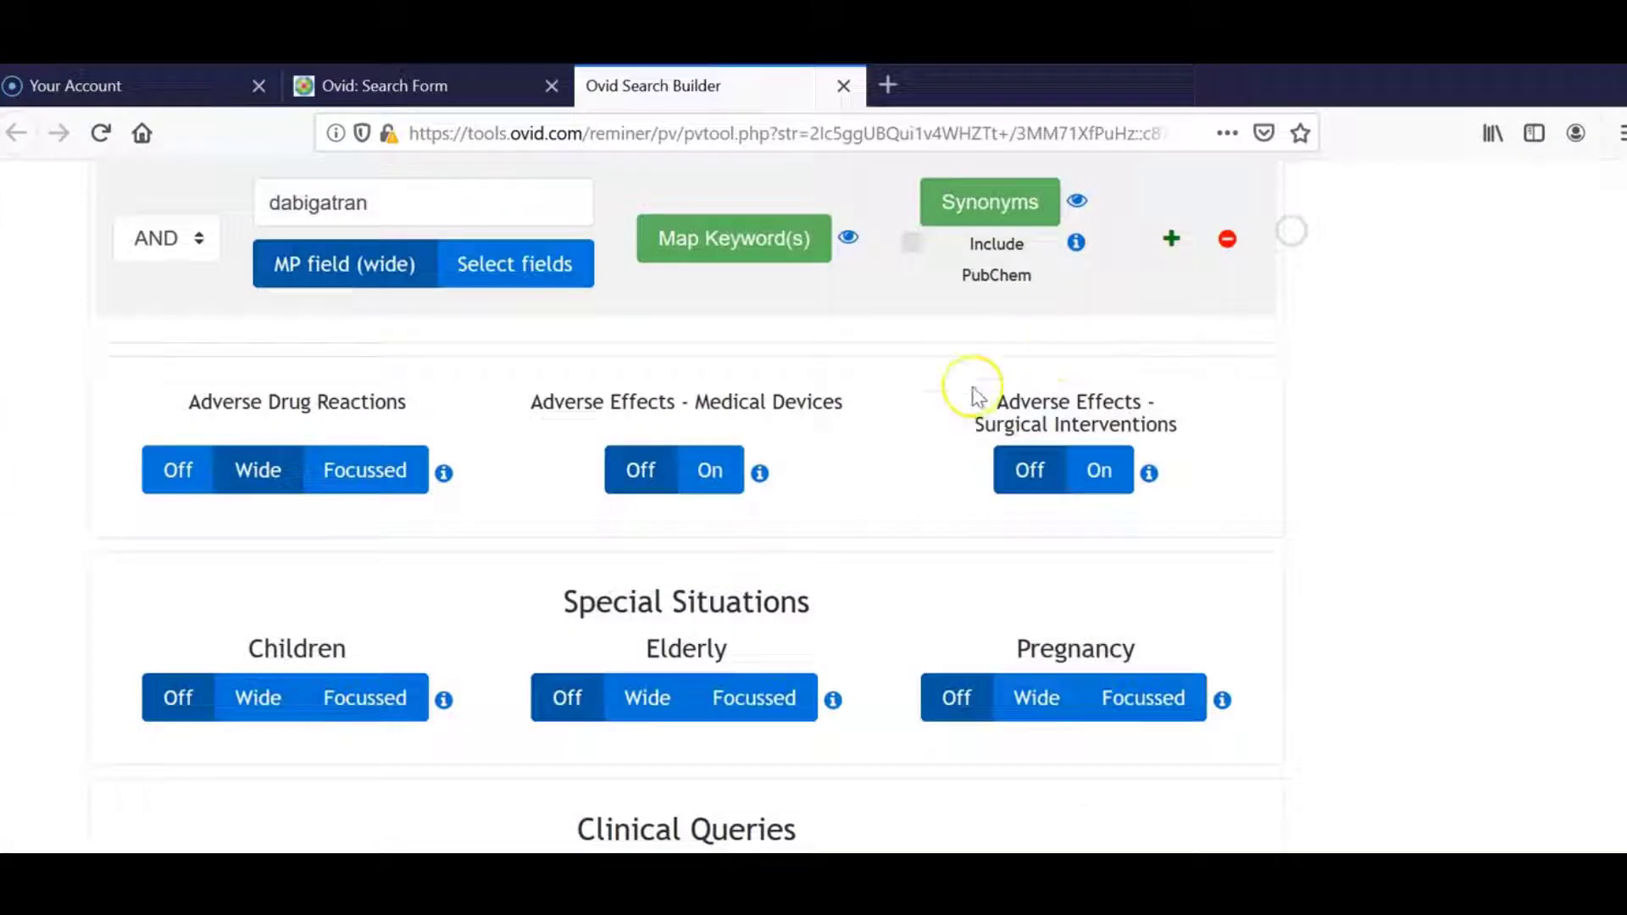
# Step: Set the Elderly filter to Wide and review its aged-population strategy
pyautogui.scroll(-2, 547, 508)
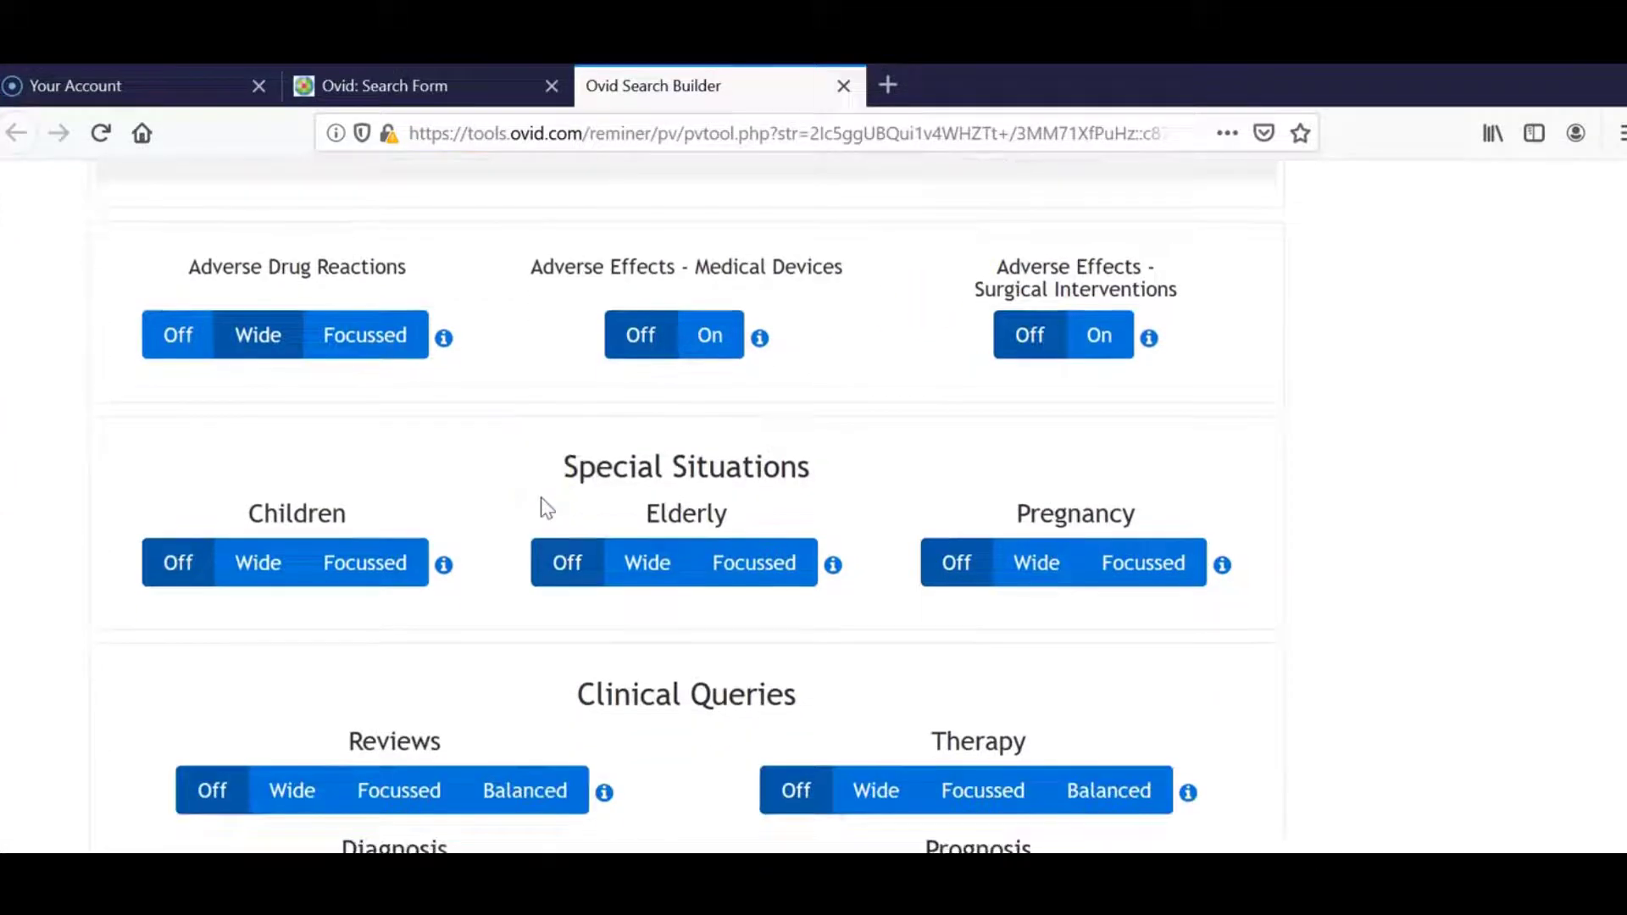
pyautogui.scroll(-2, 547, 508)
pyautogui.click(658, 425)
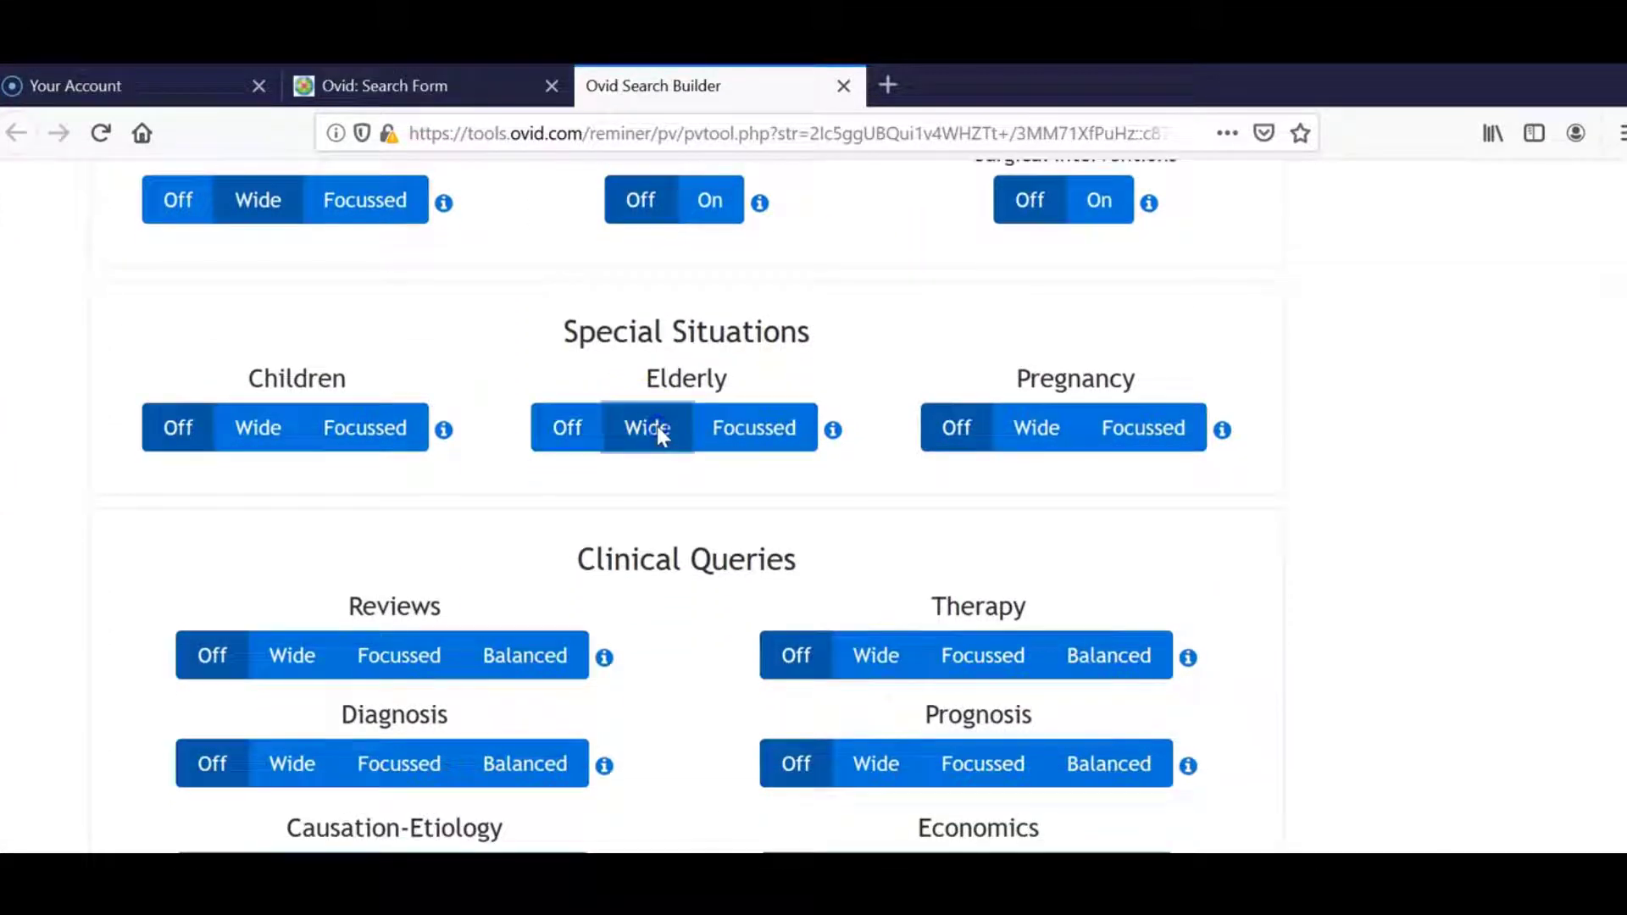
pyautogui.click(833, 429)
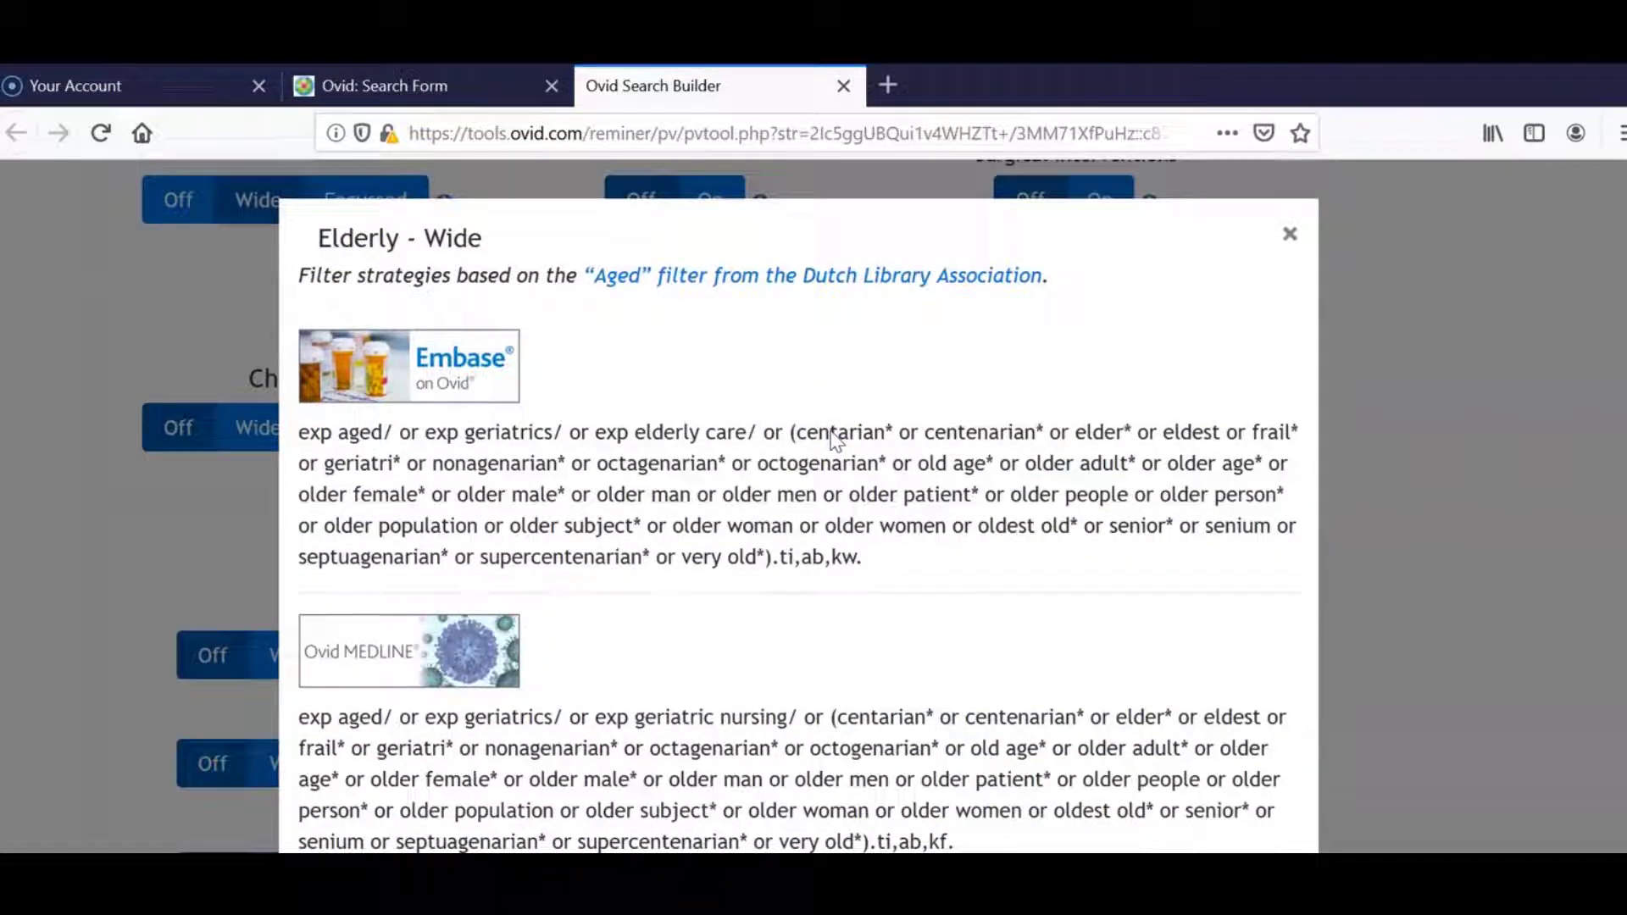
pyautogui.click(1290, 234)
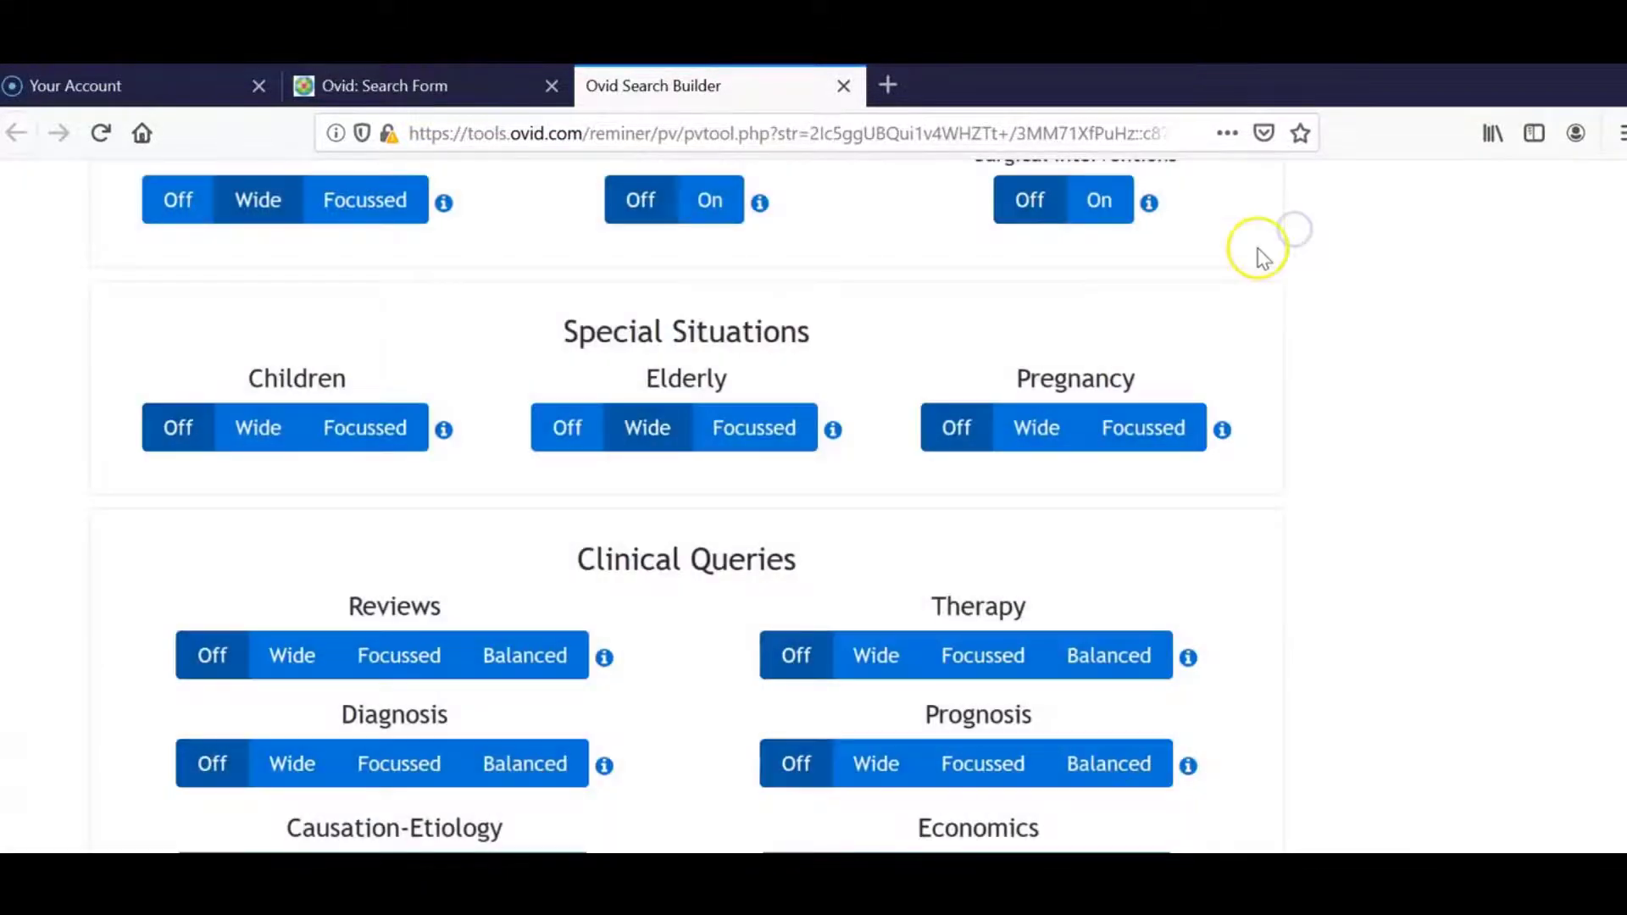
# Step: Turn Human Limits On and display the Humans filter strategy with its animal-exclusion lines
pyautogui.scroll(-3, 746, 527)
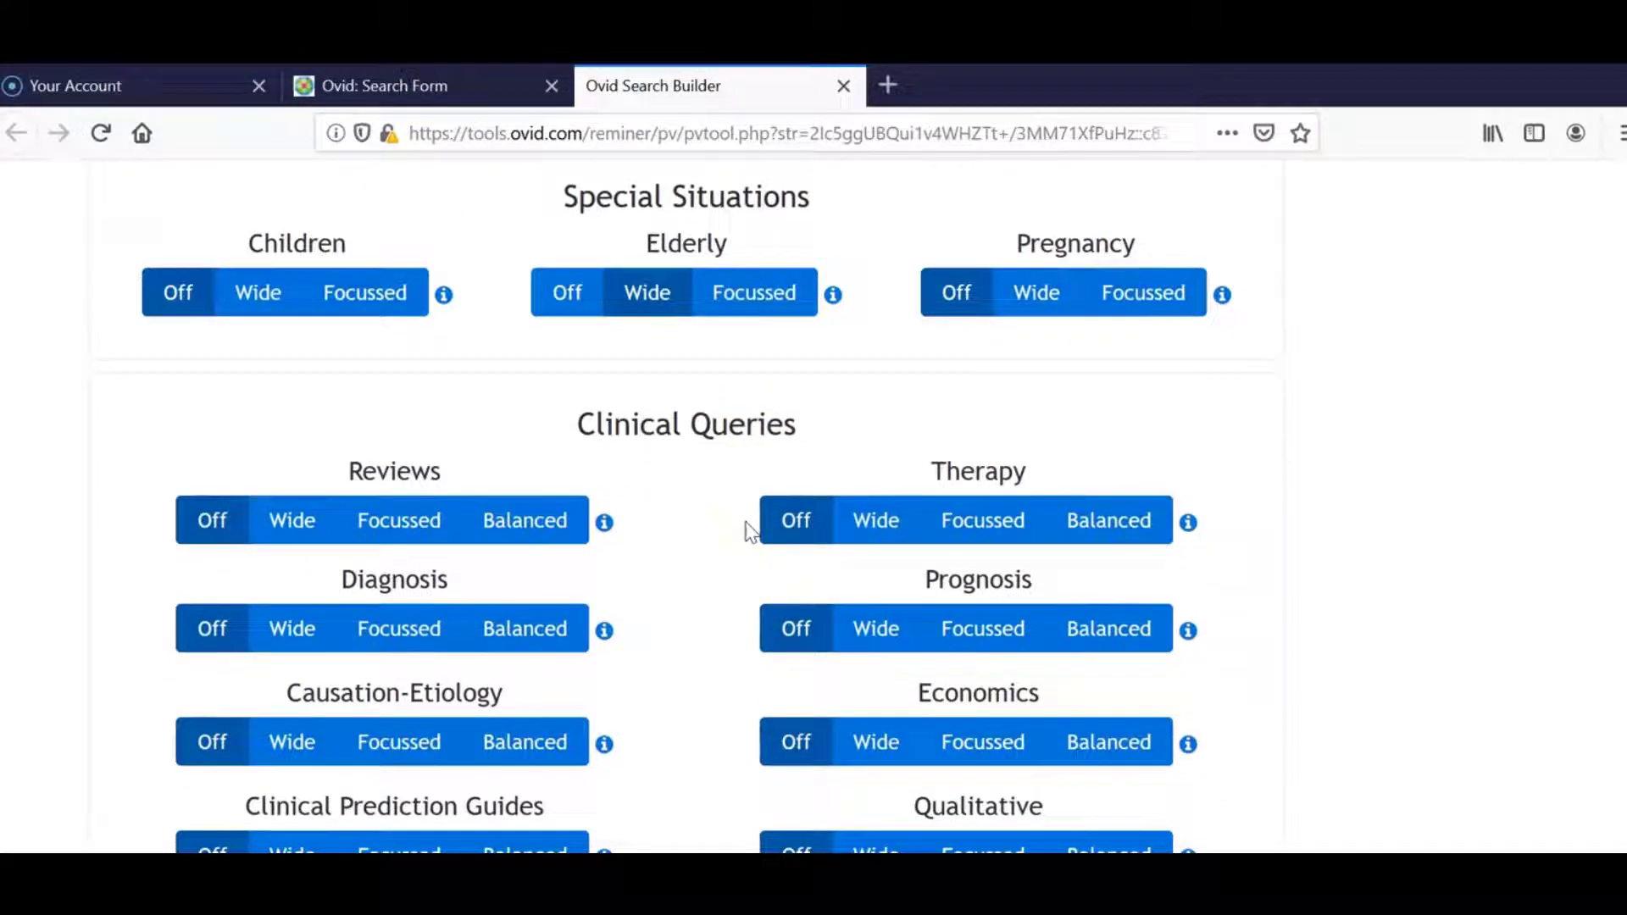
pyautogui.scroll(-3, 750, 531)
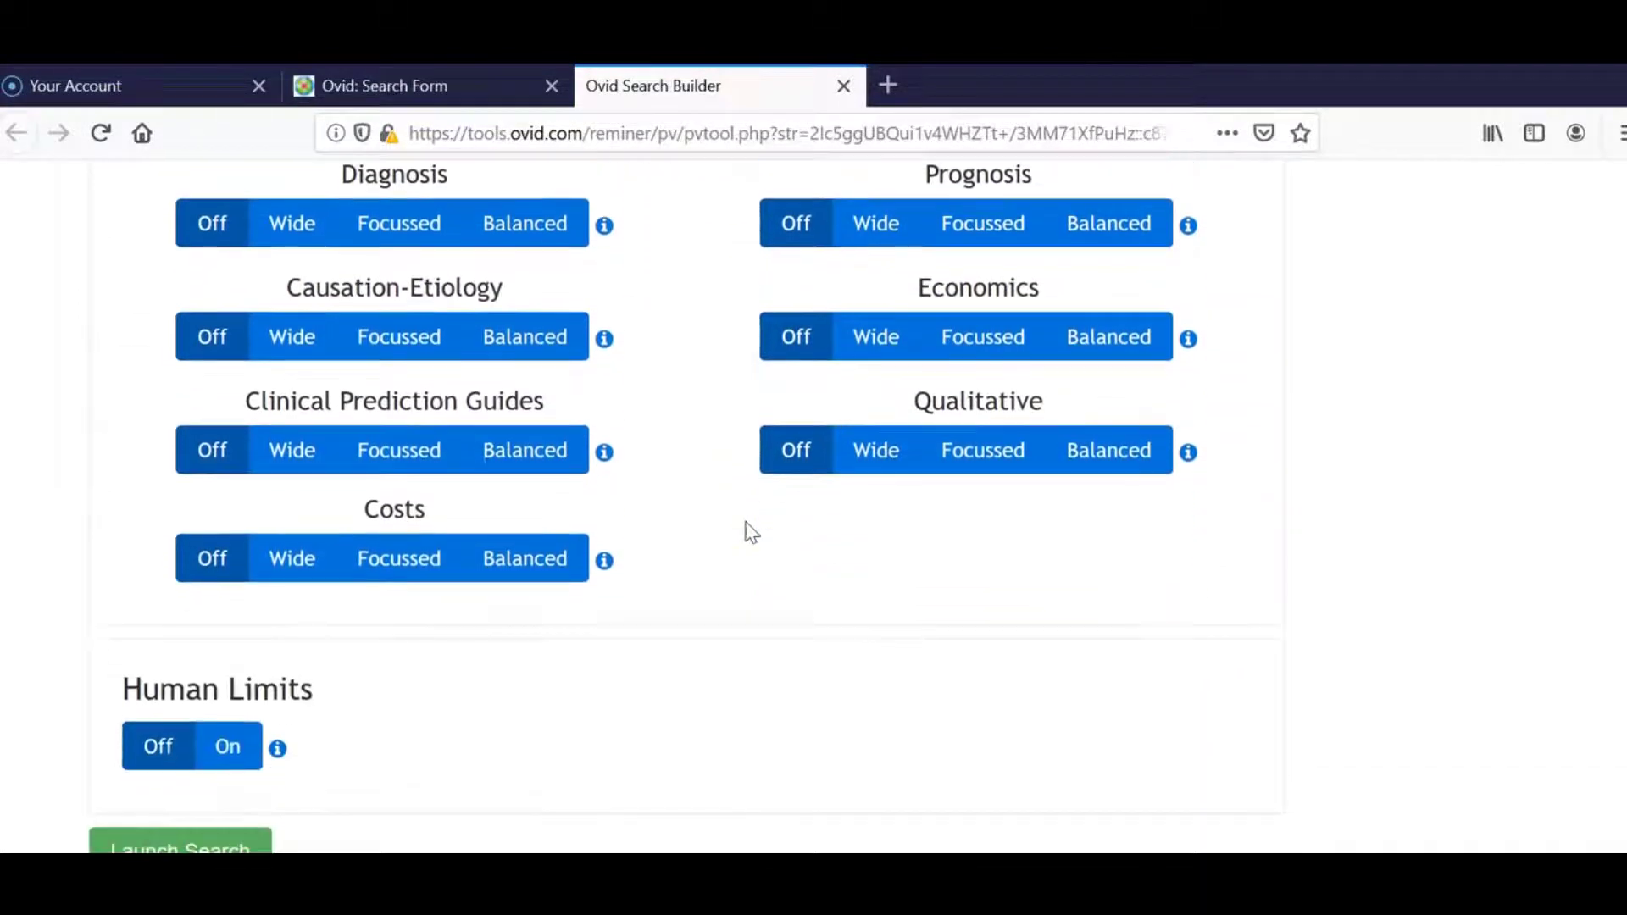
pyautogui.scroll(-1, 750, 532)
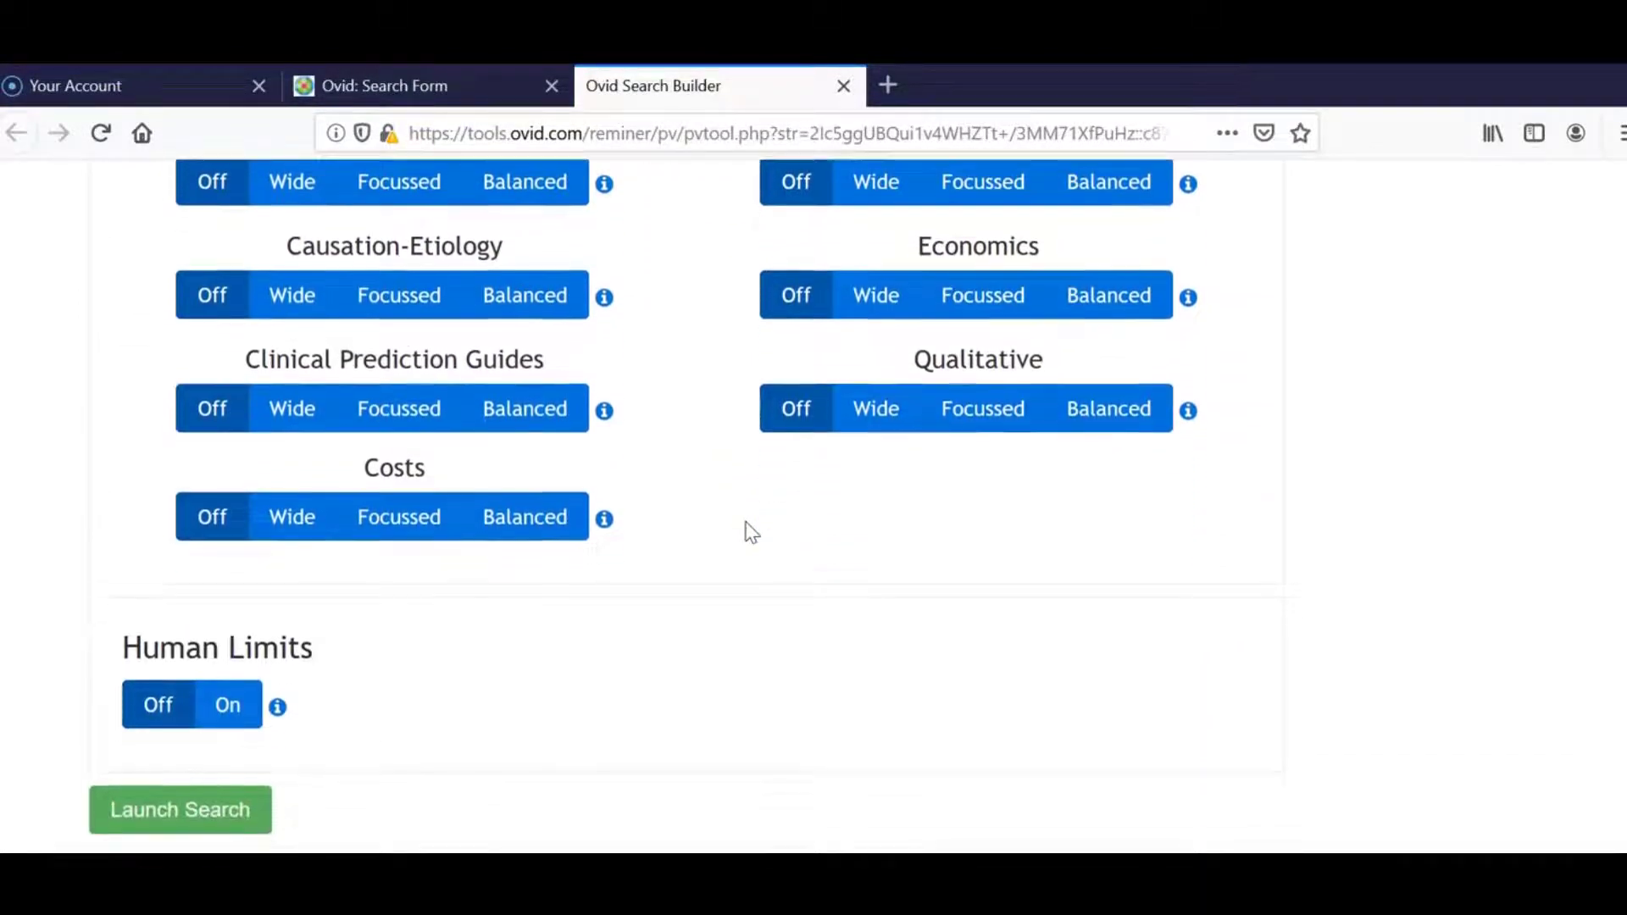
pyautogui.click(231, 711)
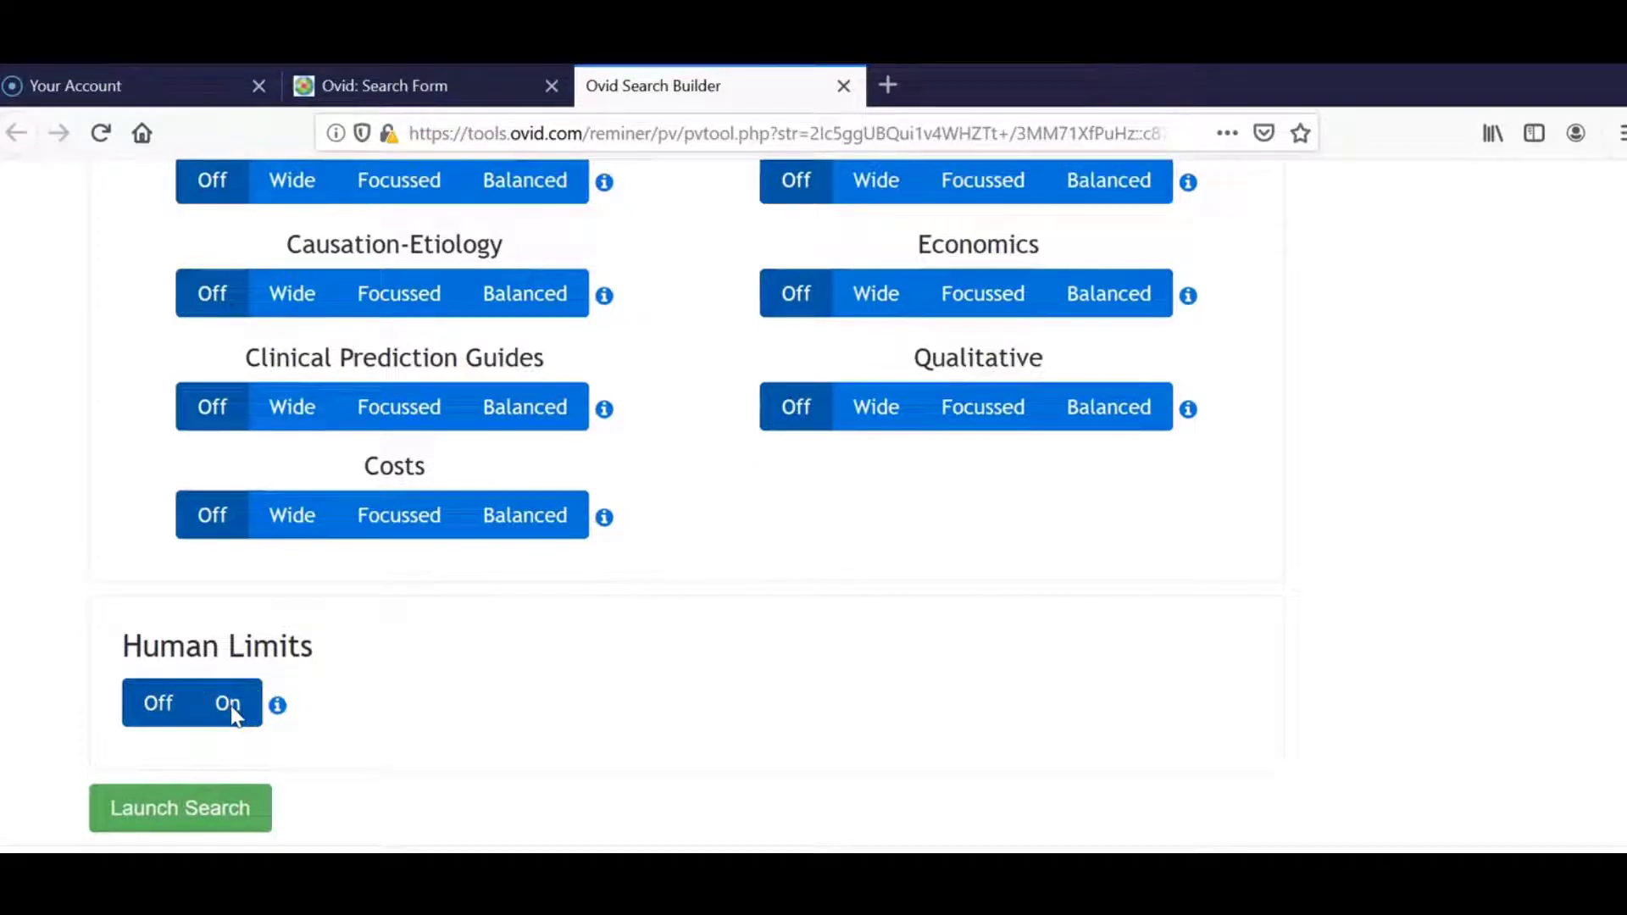
pyautogui.click(277, 707)
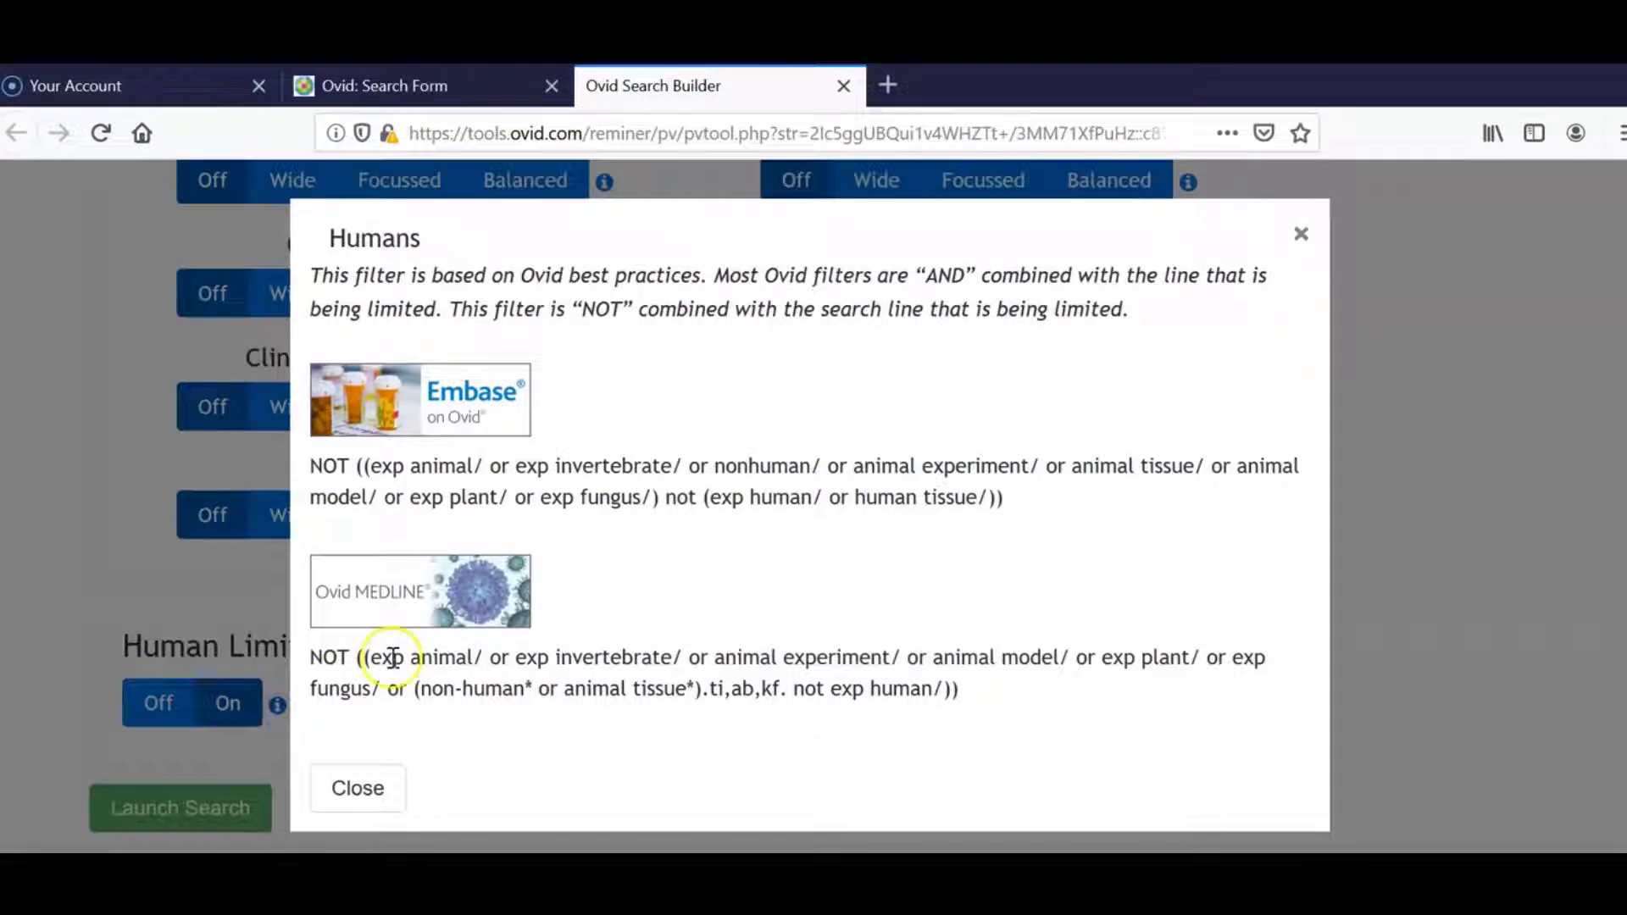
# Step: Launch the filtered search and review the history: set 4 has 8848 results, set 5 has 1979
pyautogui.click(1299, 234)
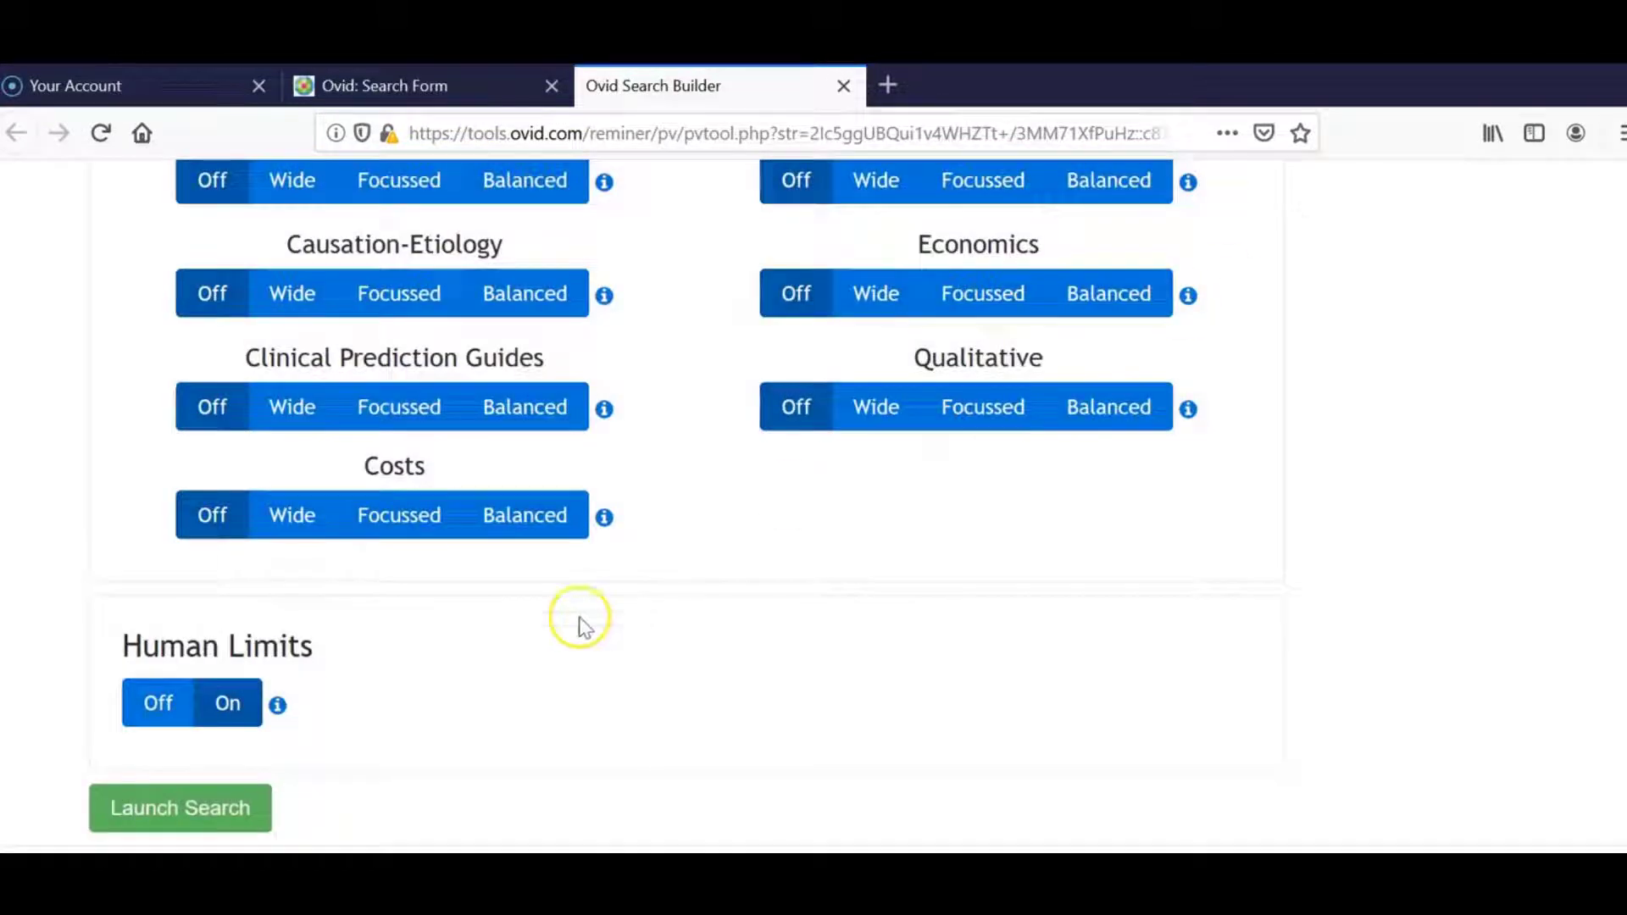
pyautogui.click(215, 807)
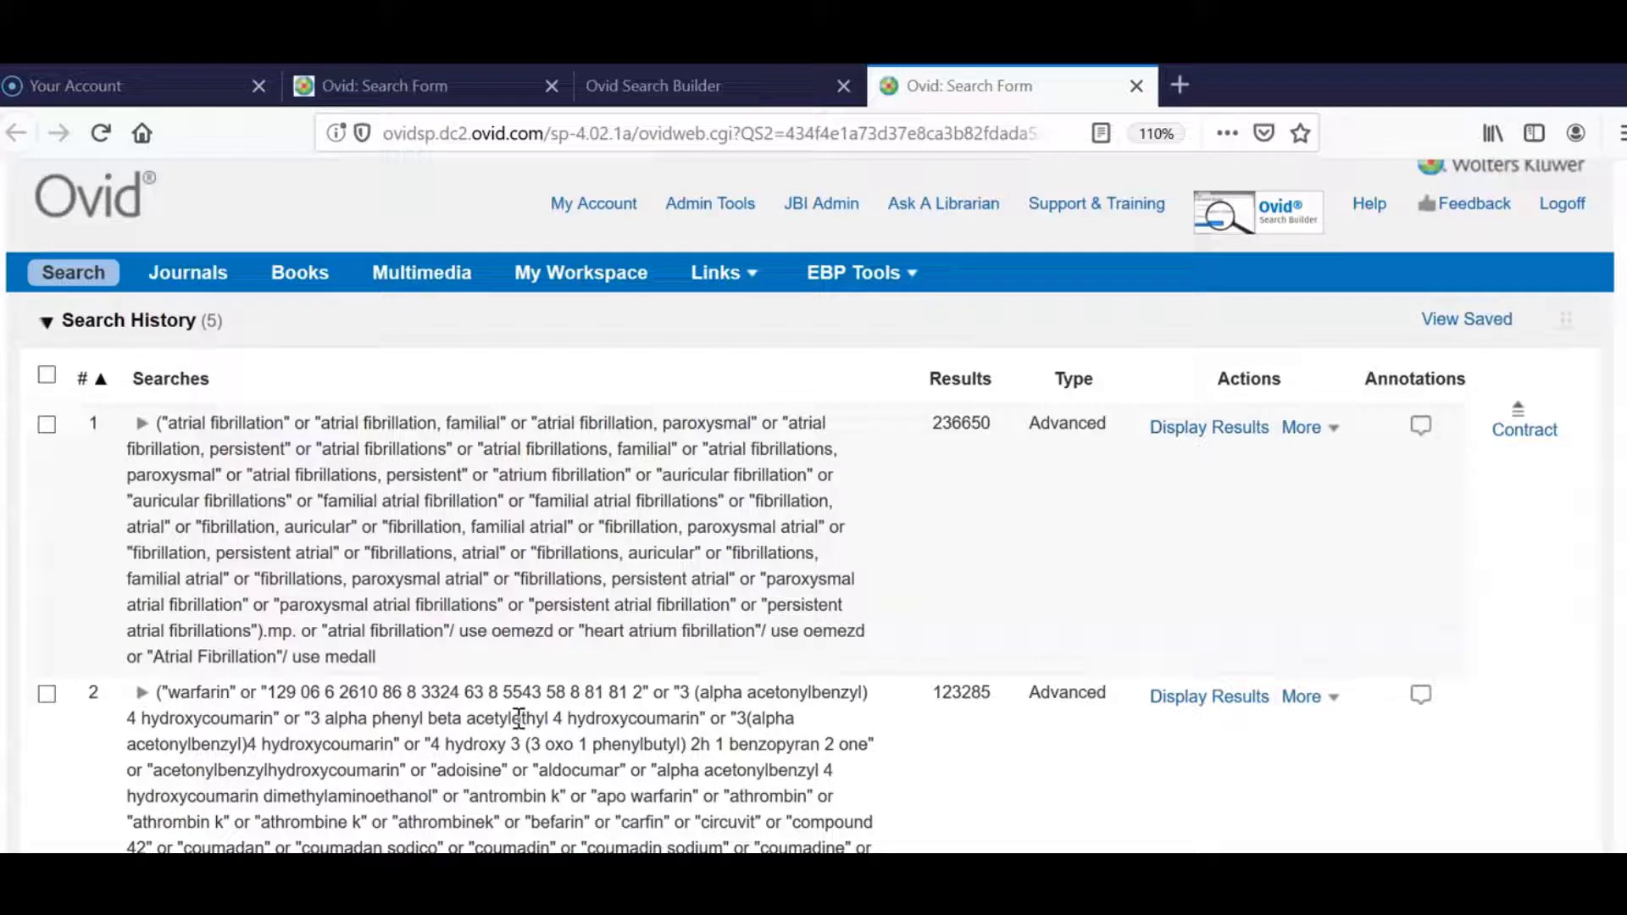
pyautogui.click(806, 83)
pyautogui.click(951, 93)
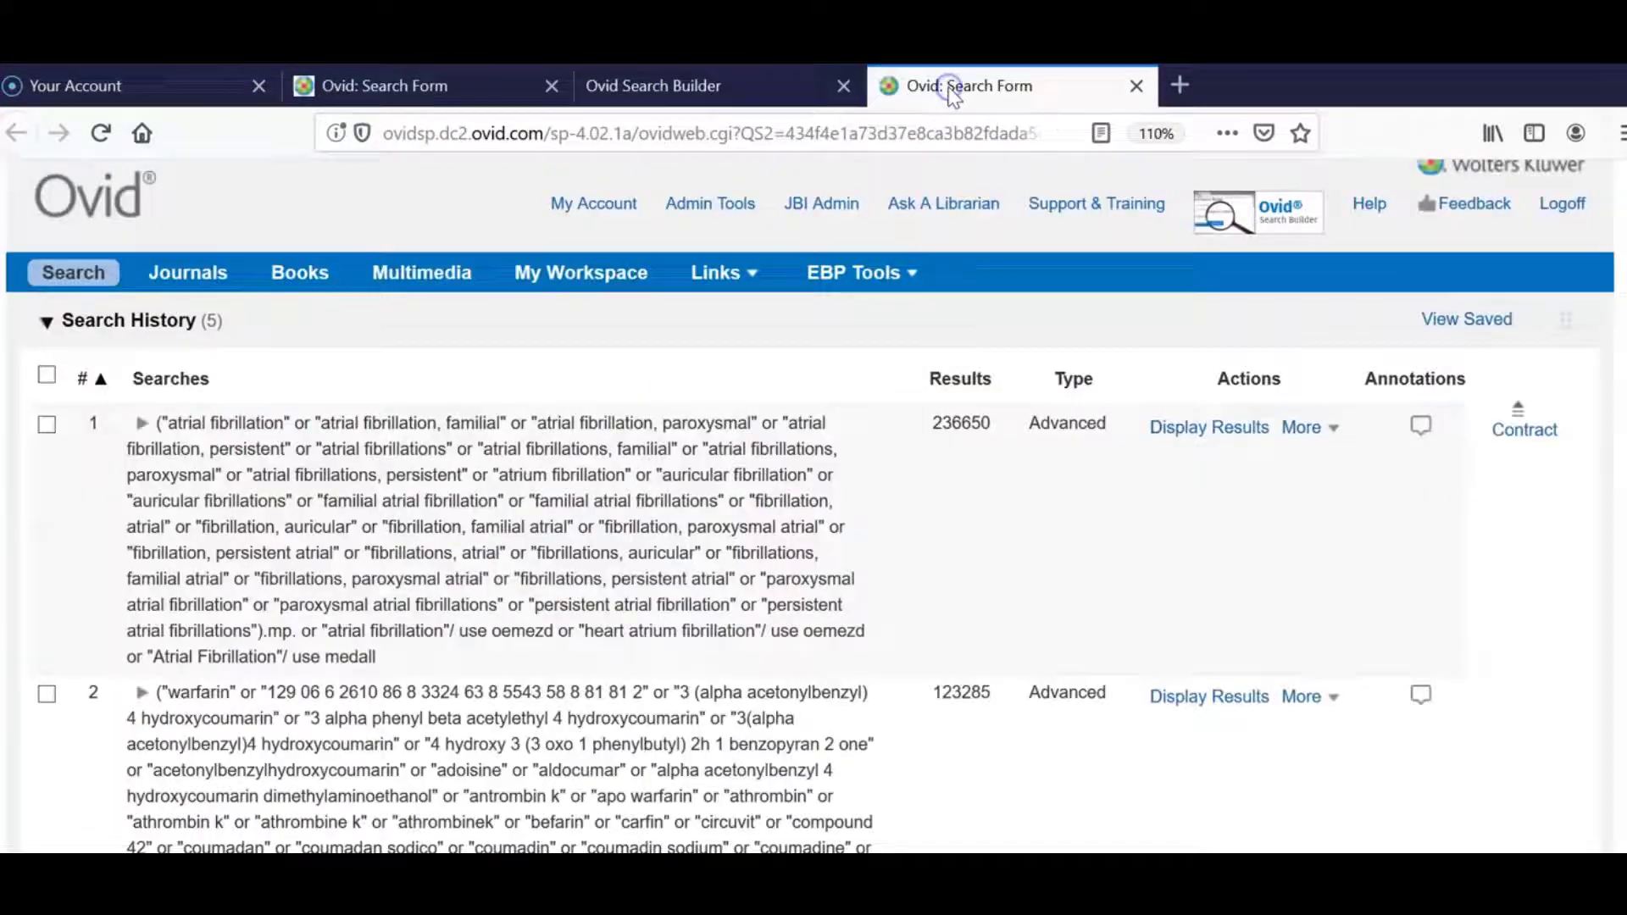
pyautogui.scroll(-2, 808, 448)
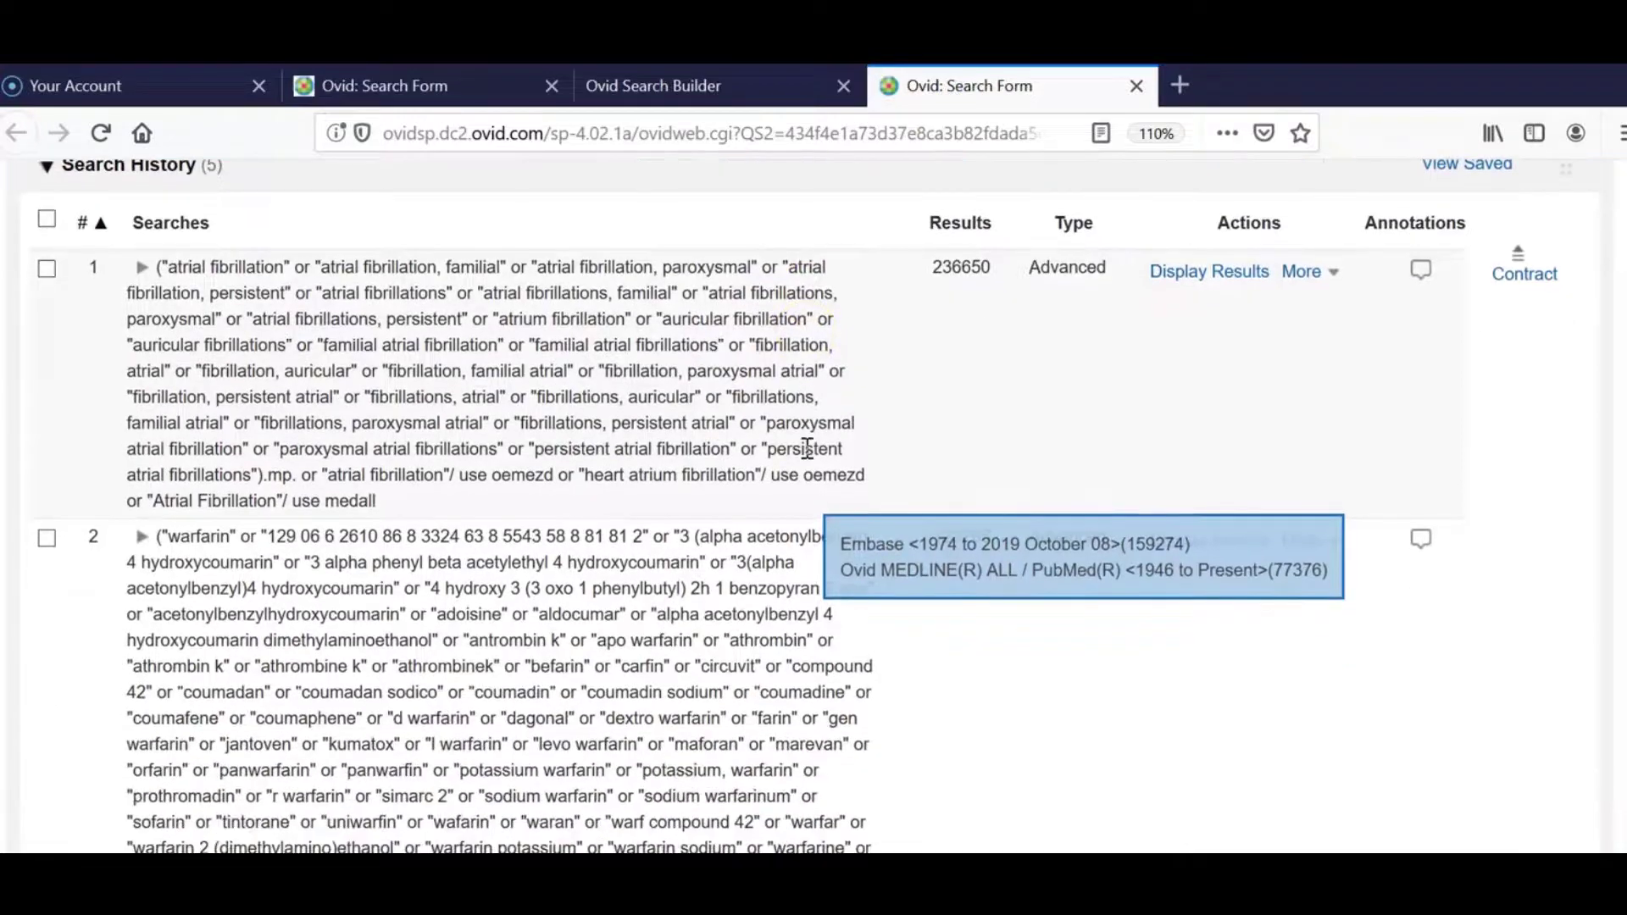
pyautogui.scroll(-2, 808, 447)
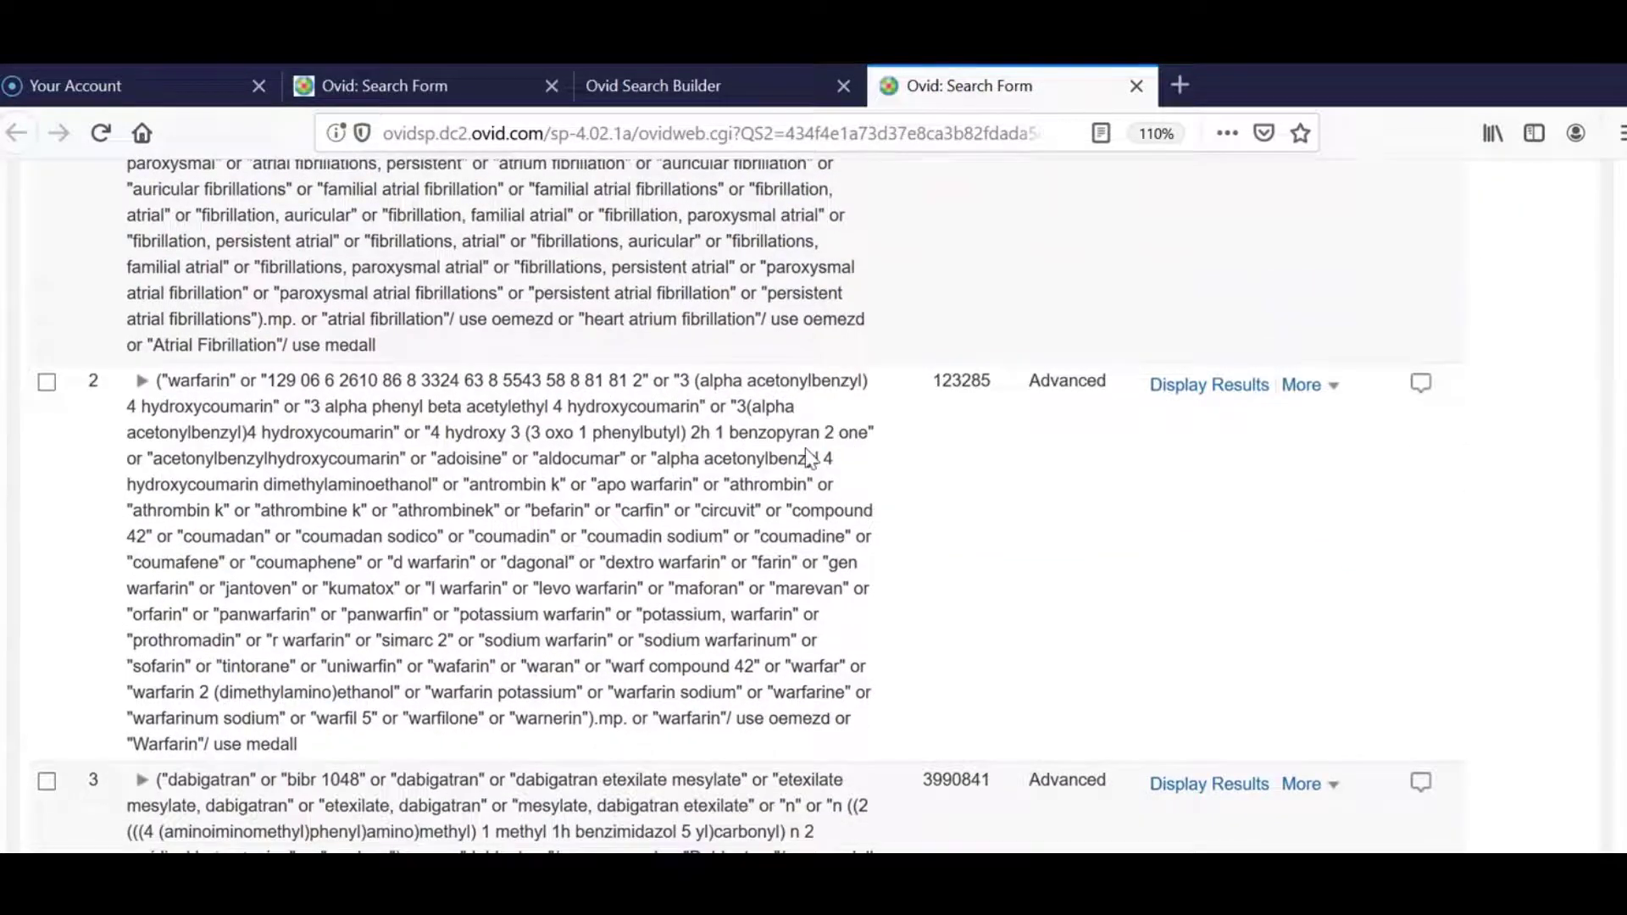
pyautogui.scroll(-2, 809, 454)
pyautogui.scroll(-2, 810, 457)
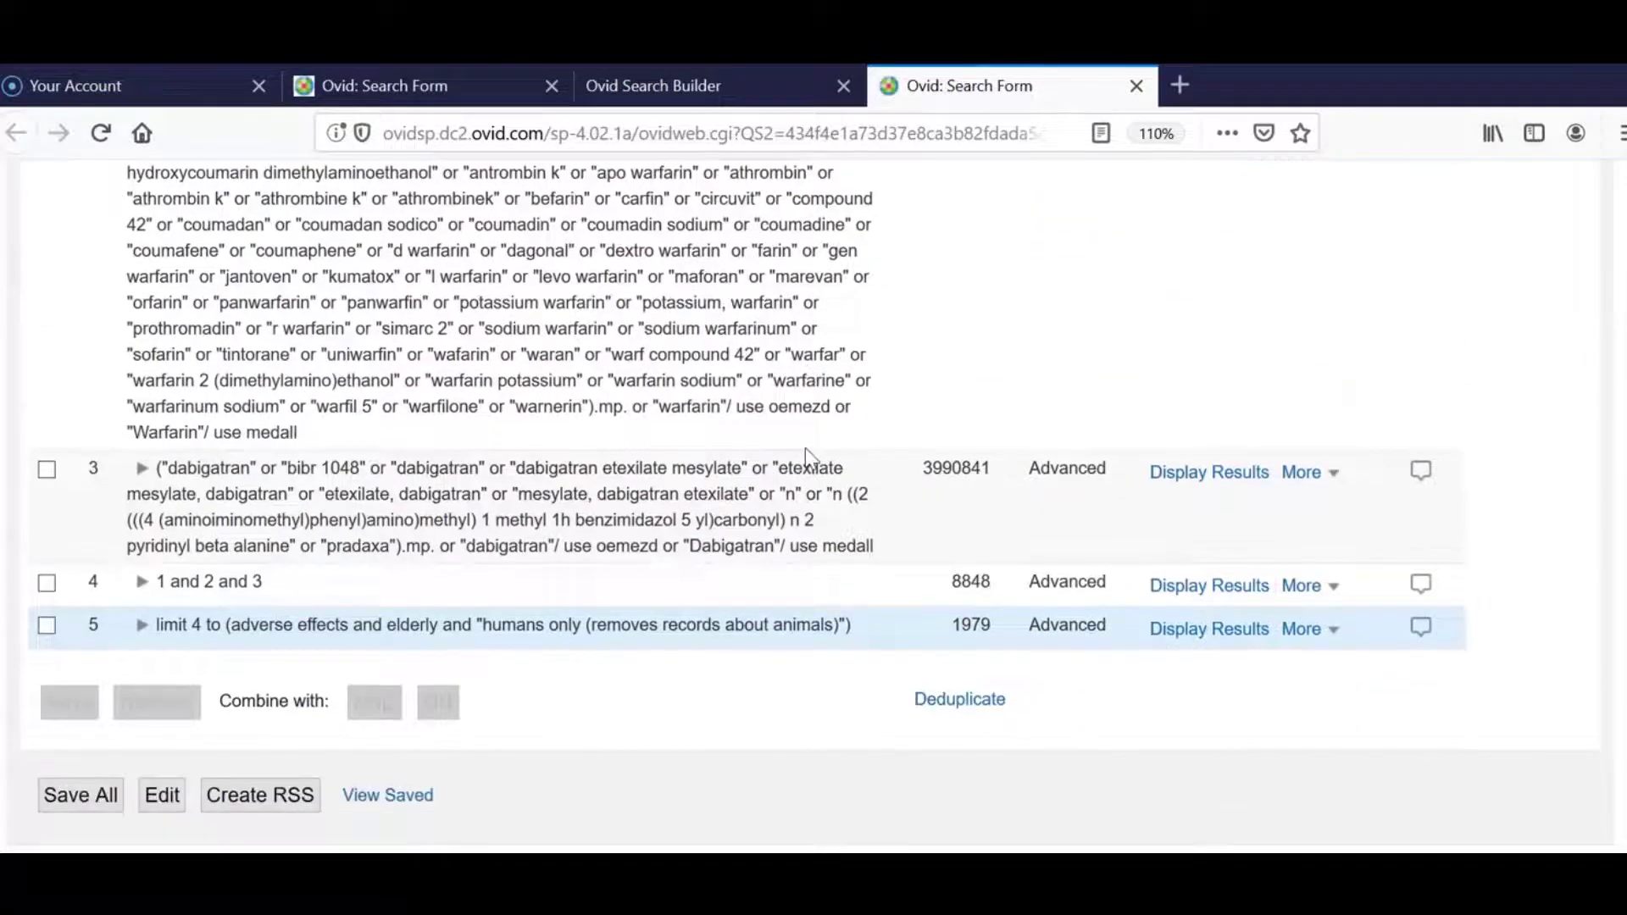
pyautogui.scroll(-2, 805, 449)
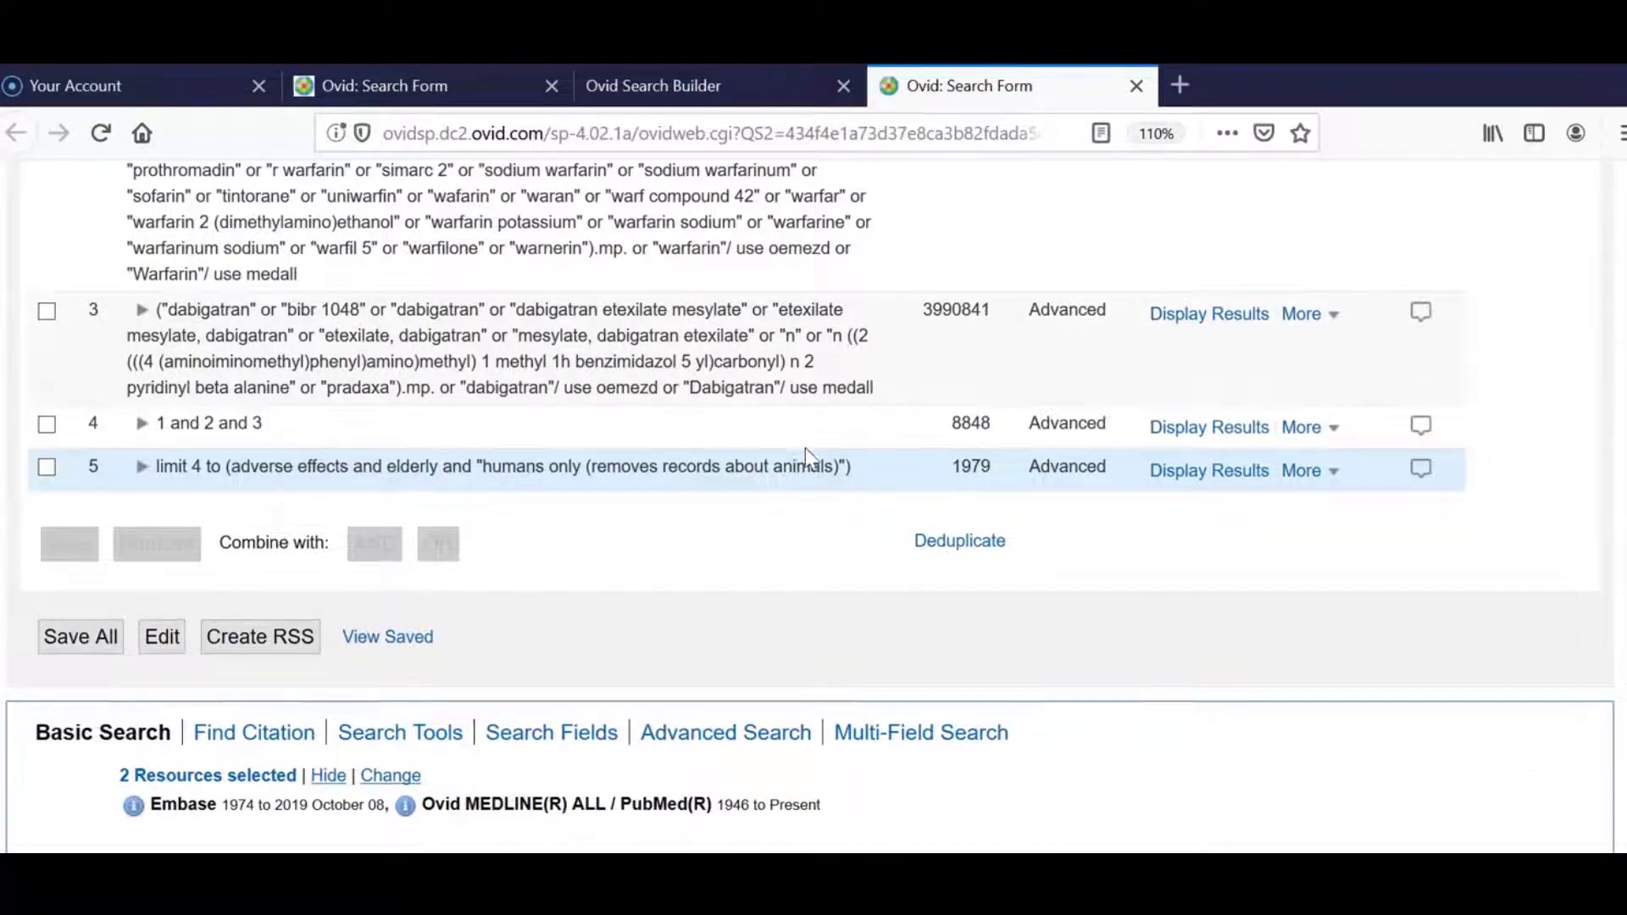
pyautogui.scroll(-2, 805, 448)
pyautogui.scroll(-2, 805, 448)
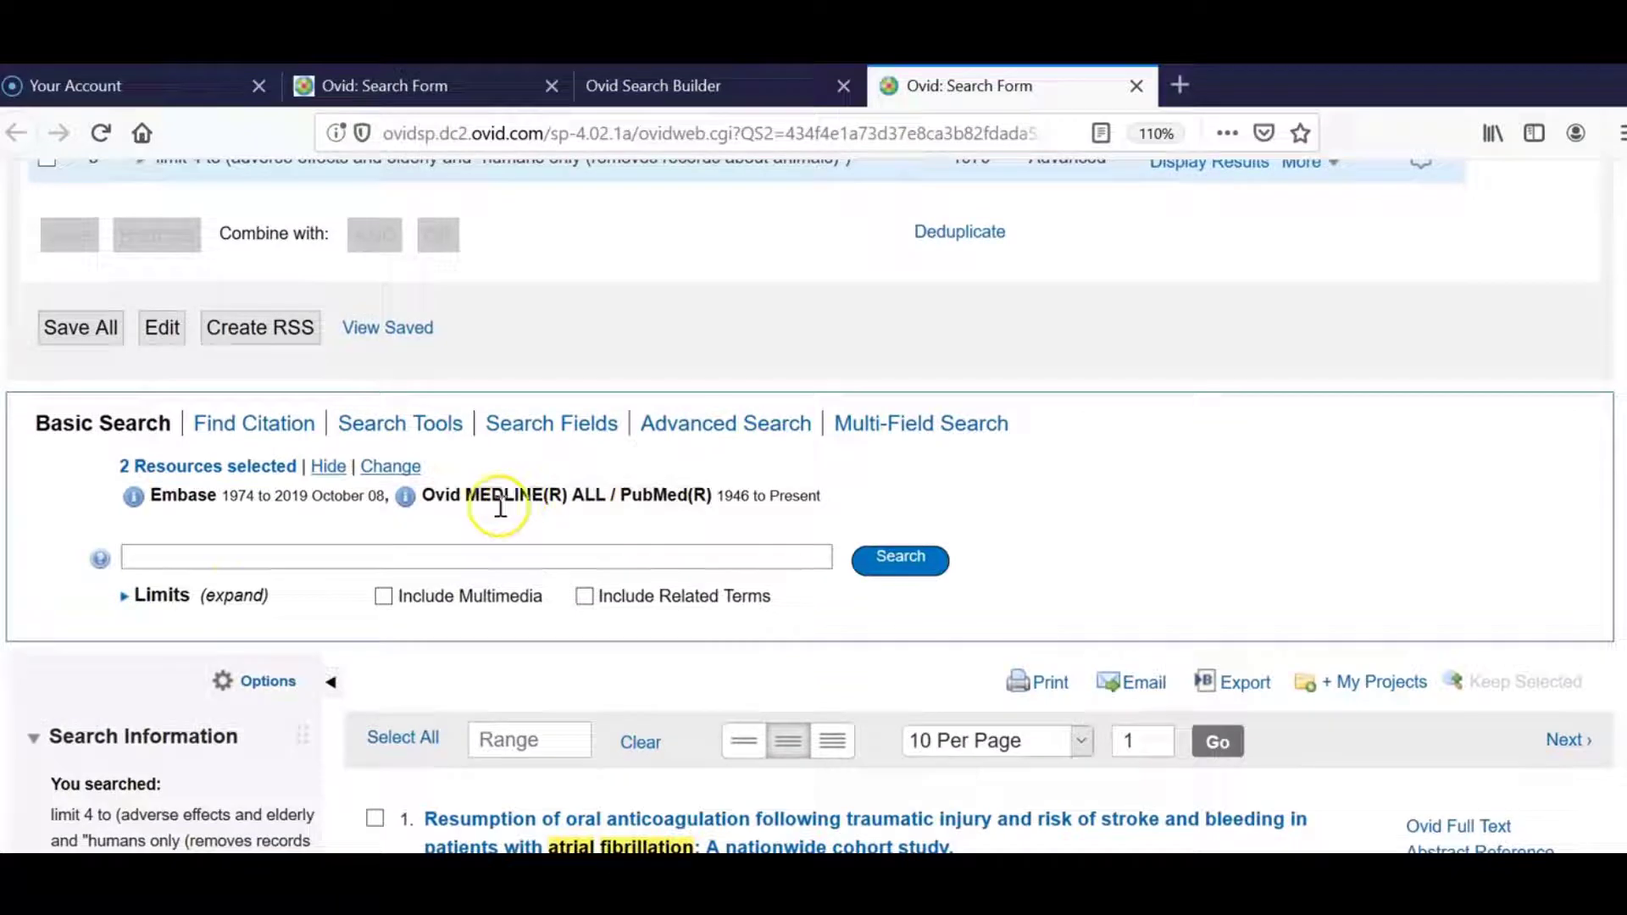
# Step: Limit the search to publication years 2018 to Current, creating set 6 with 421 results
pyautogui.click(172, 599)
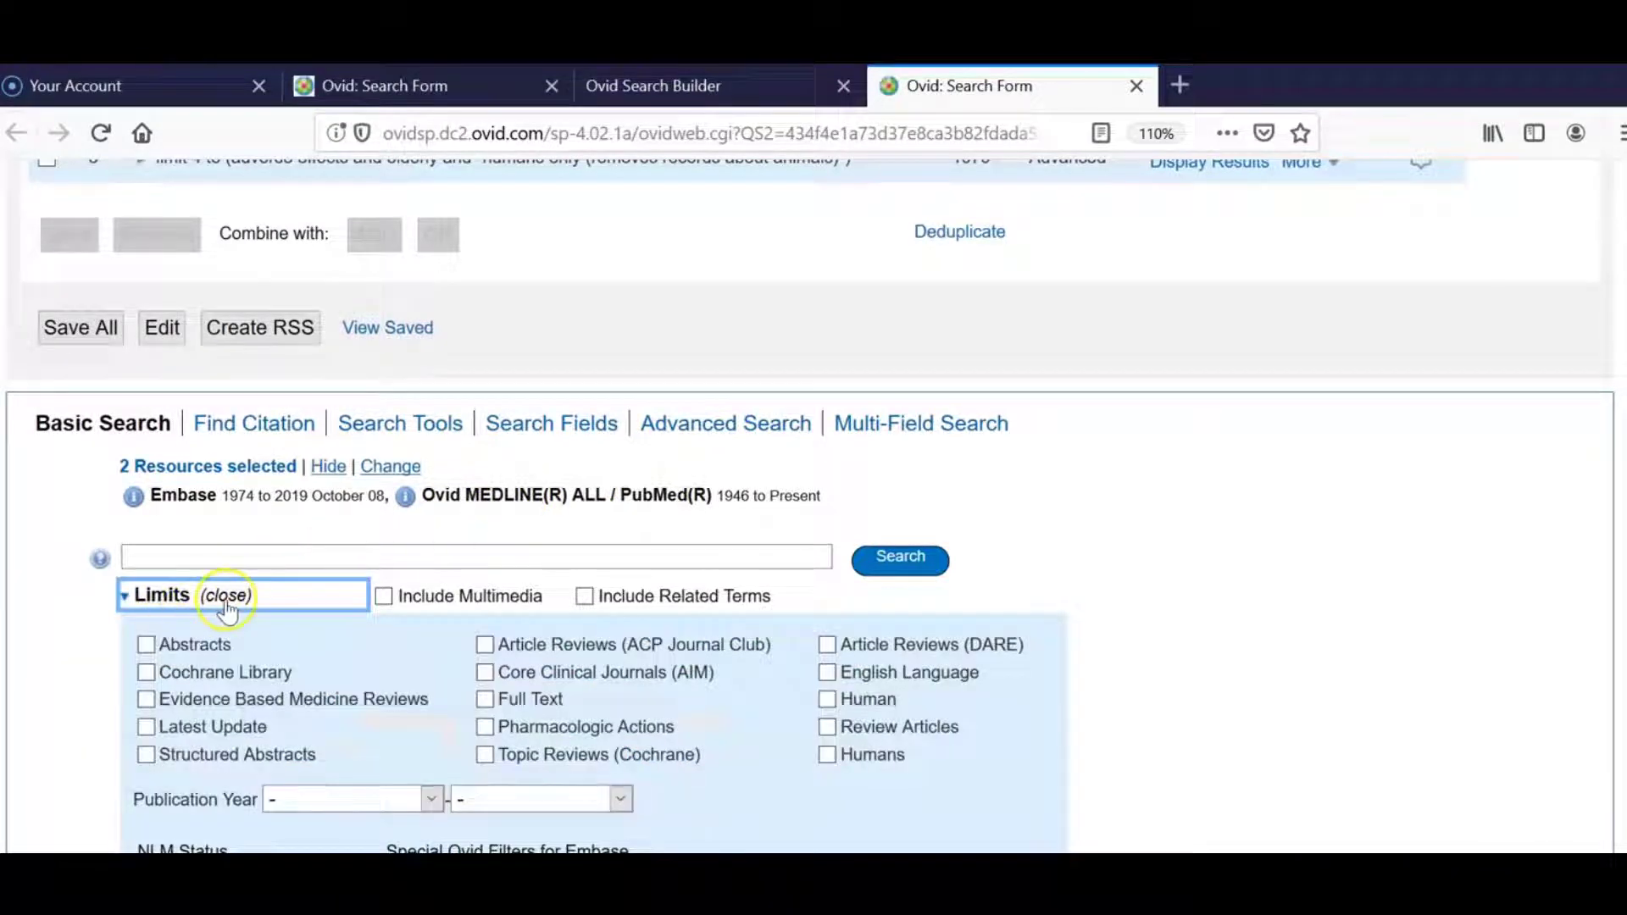
pyautogui.scroll(-2, 360, 608)
pyautogui.click(373, 643)
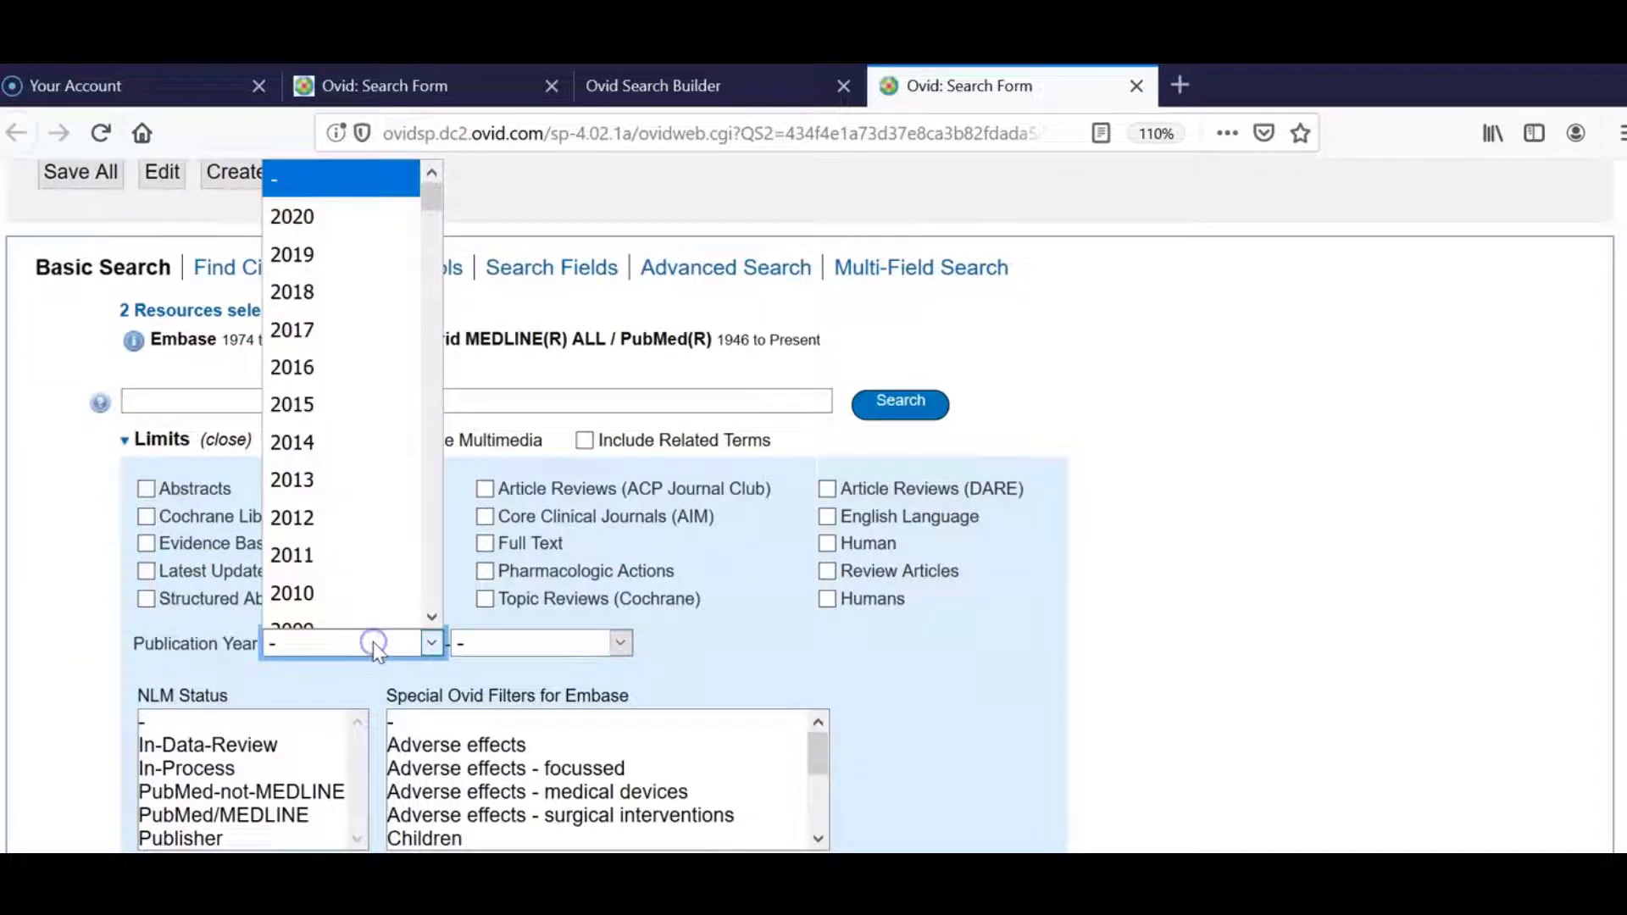
pyautogui.click(360, 269)
pyautogui.click(524, 642)
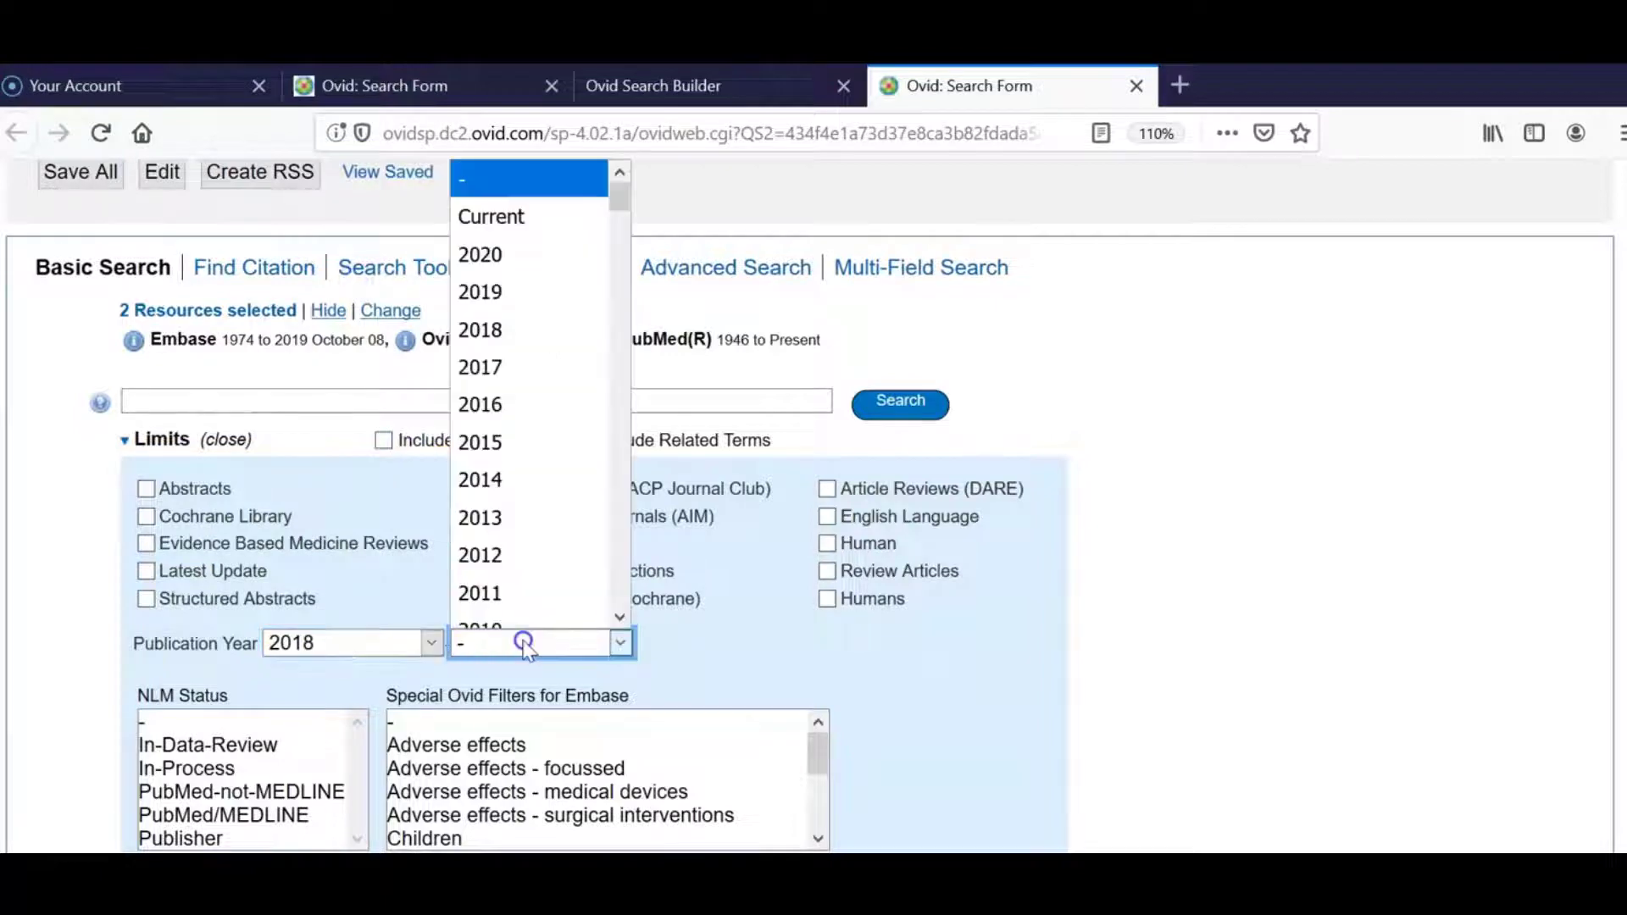
pyautogui.click(520, 194)
pyautogui.click(900, 403)
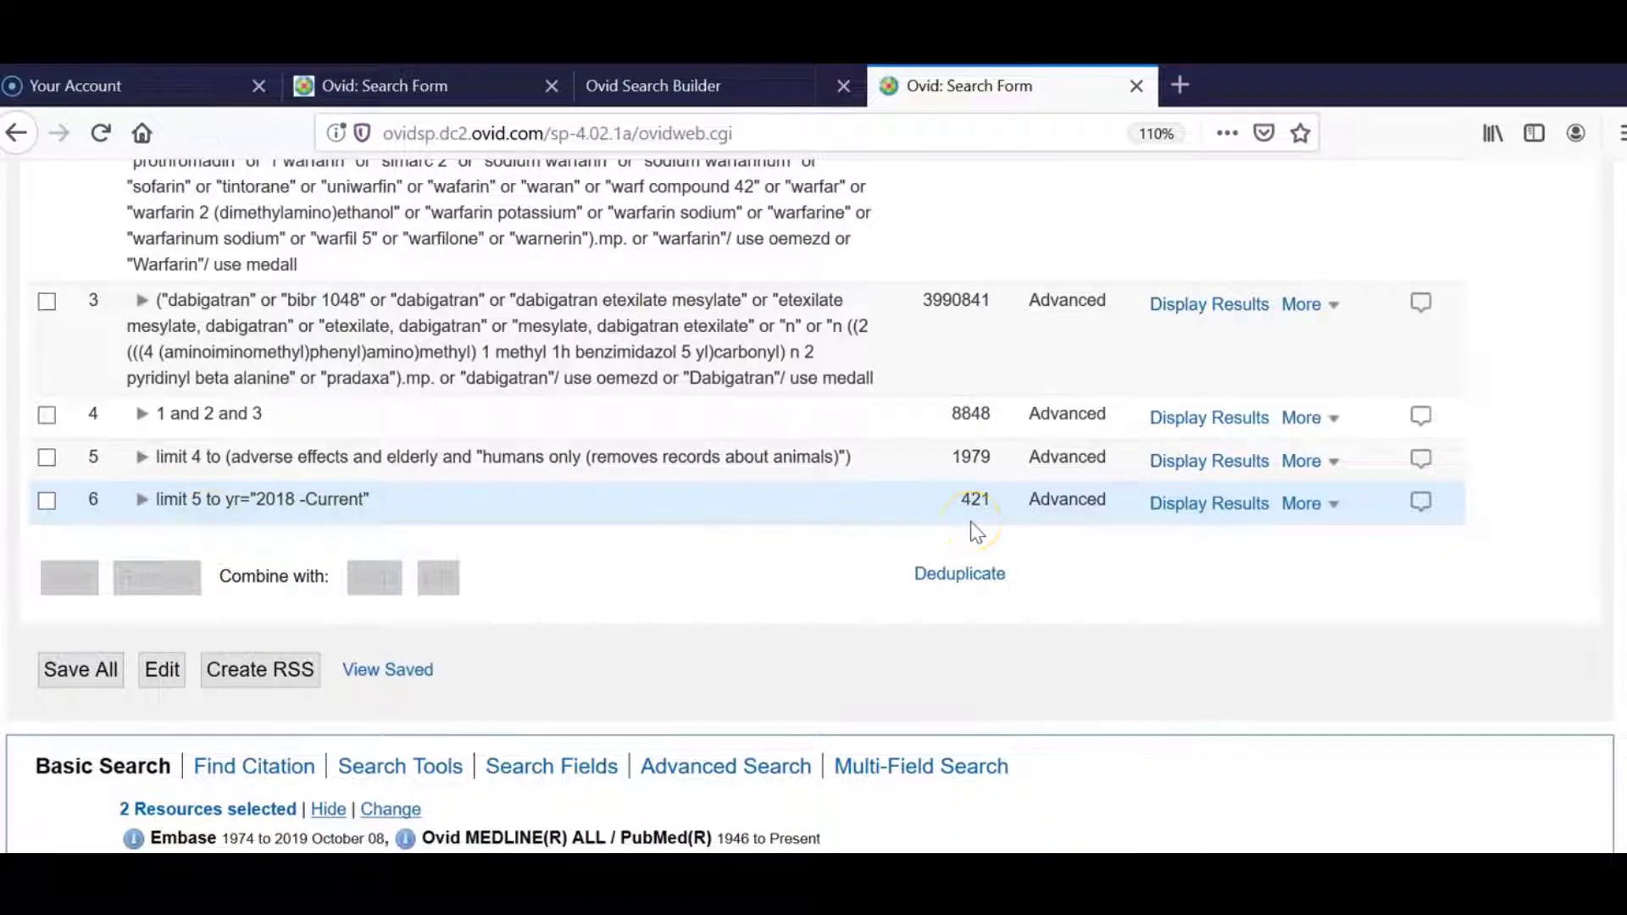
# Step: Collapse the Limits panel and scroll through the 421 displayed records
pyautogui.scroll(-4, 977, 532)
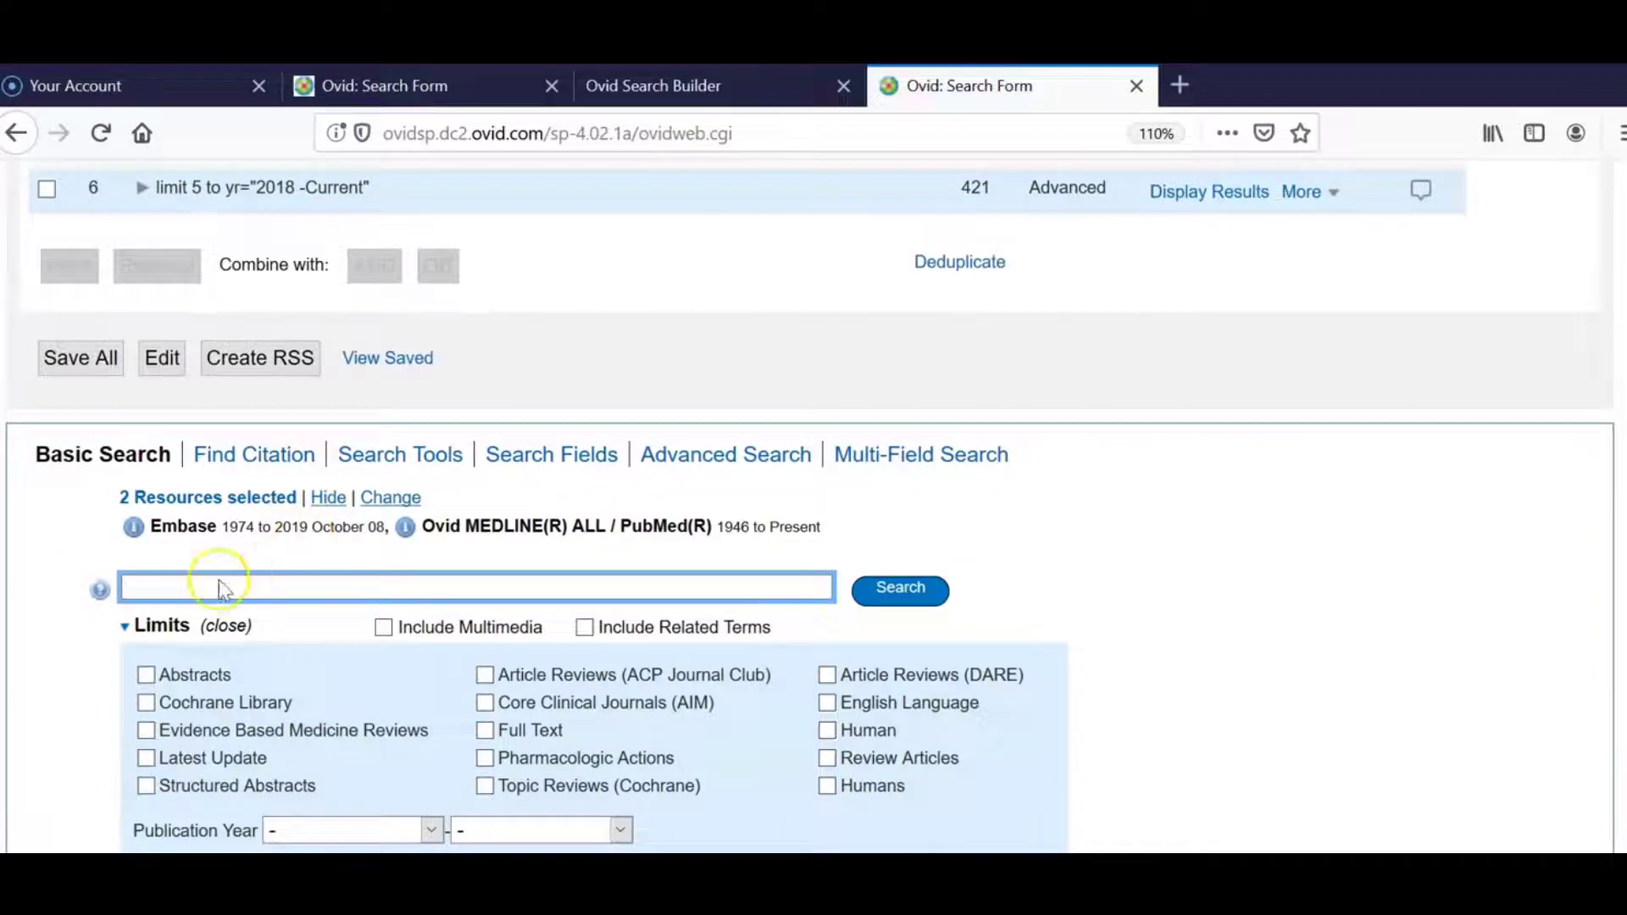
pyautogui.click(187, 627)
pyautogui.scroll(-5, 809, 496)
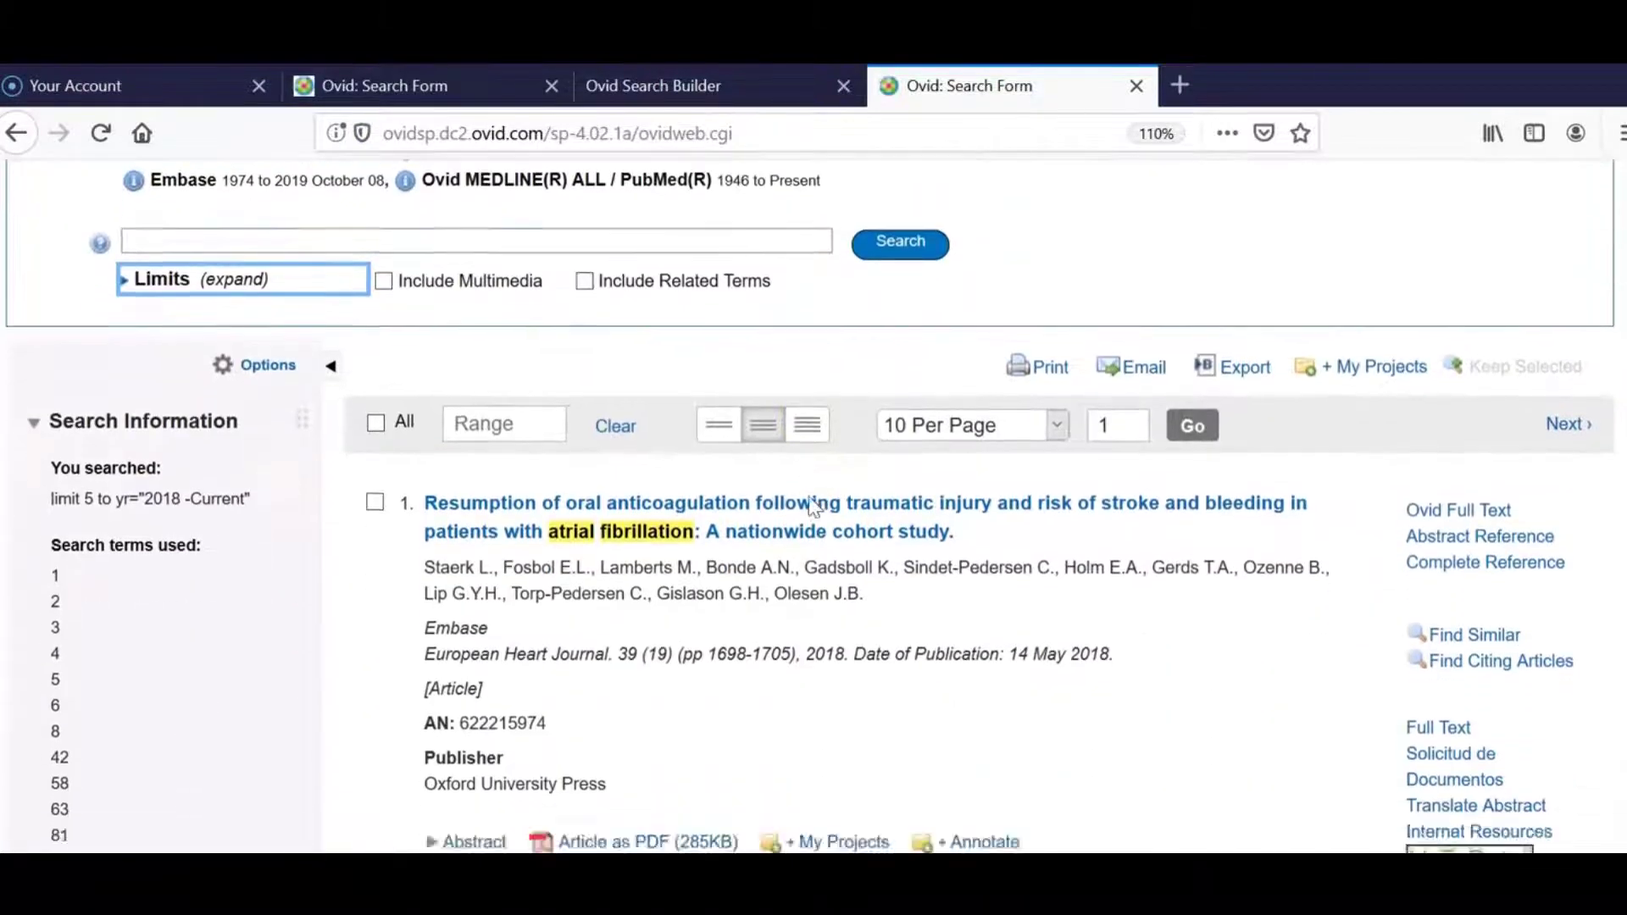
pyautogui.scroll(-4, 817, 506)
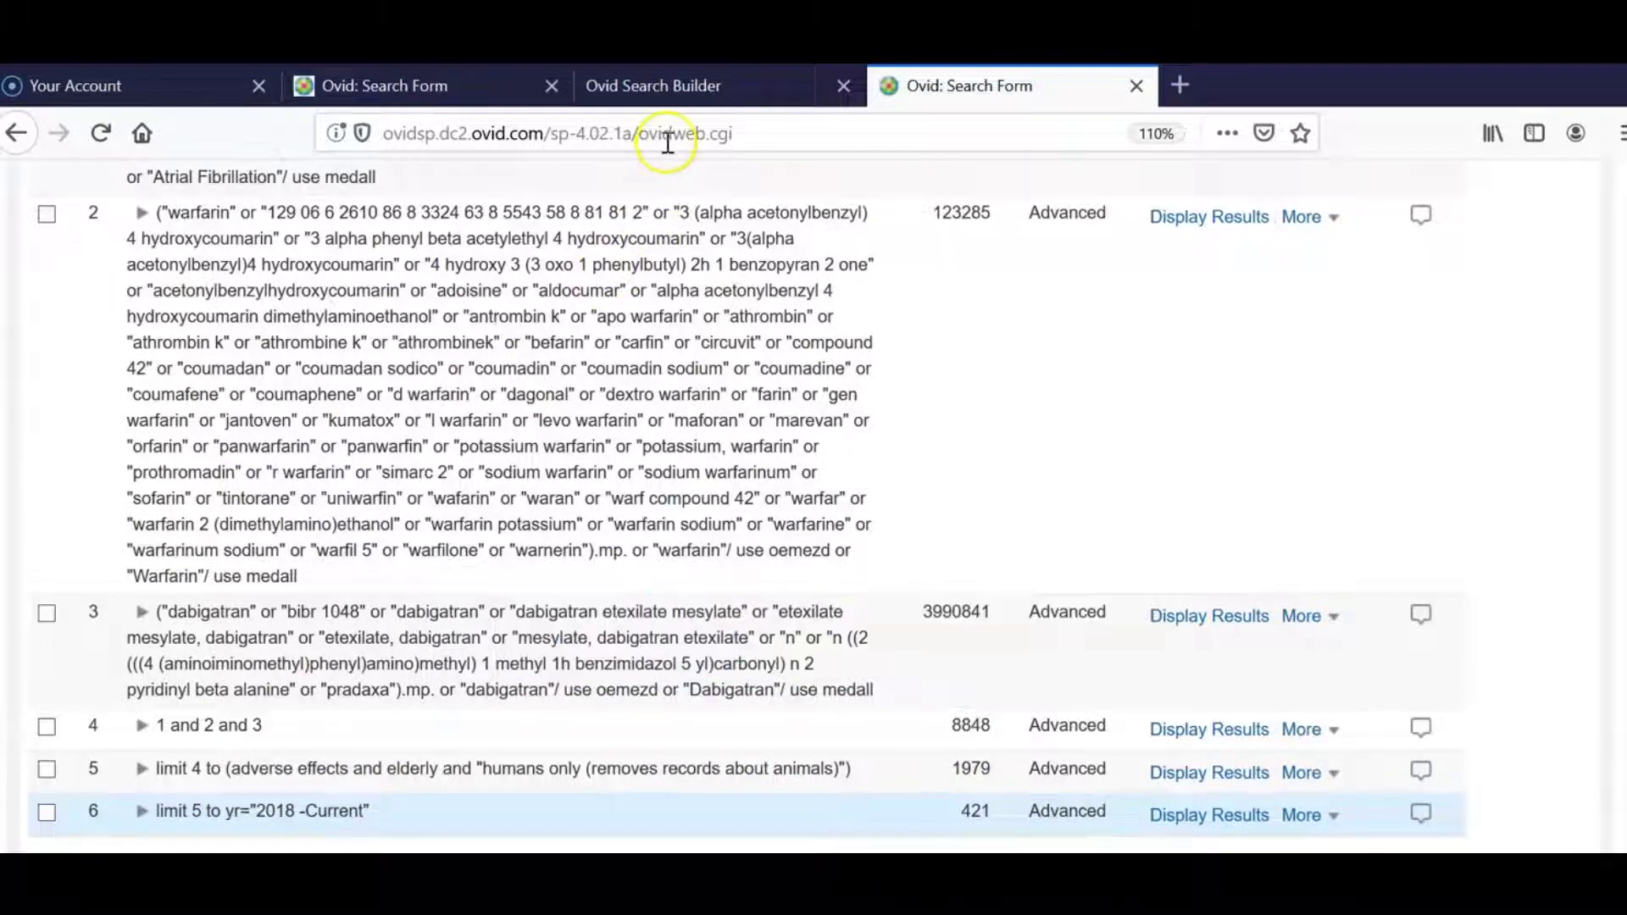
# Step: Set the Adverse Drug Reactions and Elderly filters to Focussed and relaunch the search
pyautogui.click(673, 95)
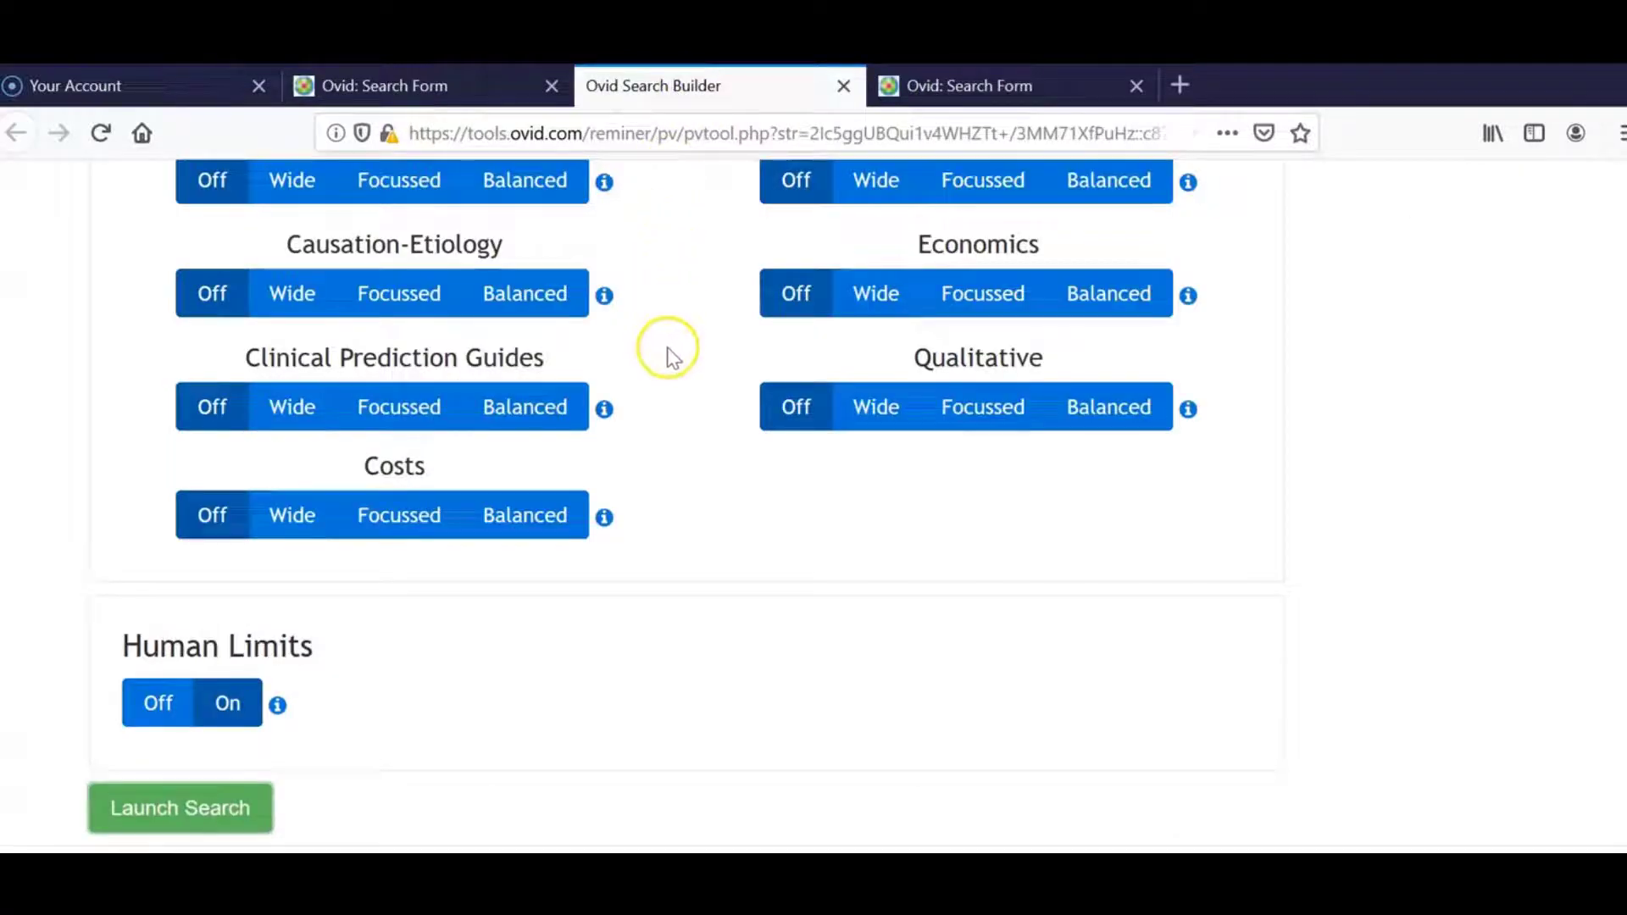
pyautogui.scroll(6, 669, 352)
pyautogui.scroll(2, 670, 356)
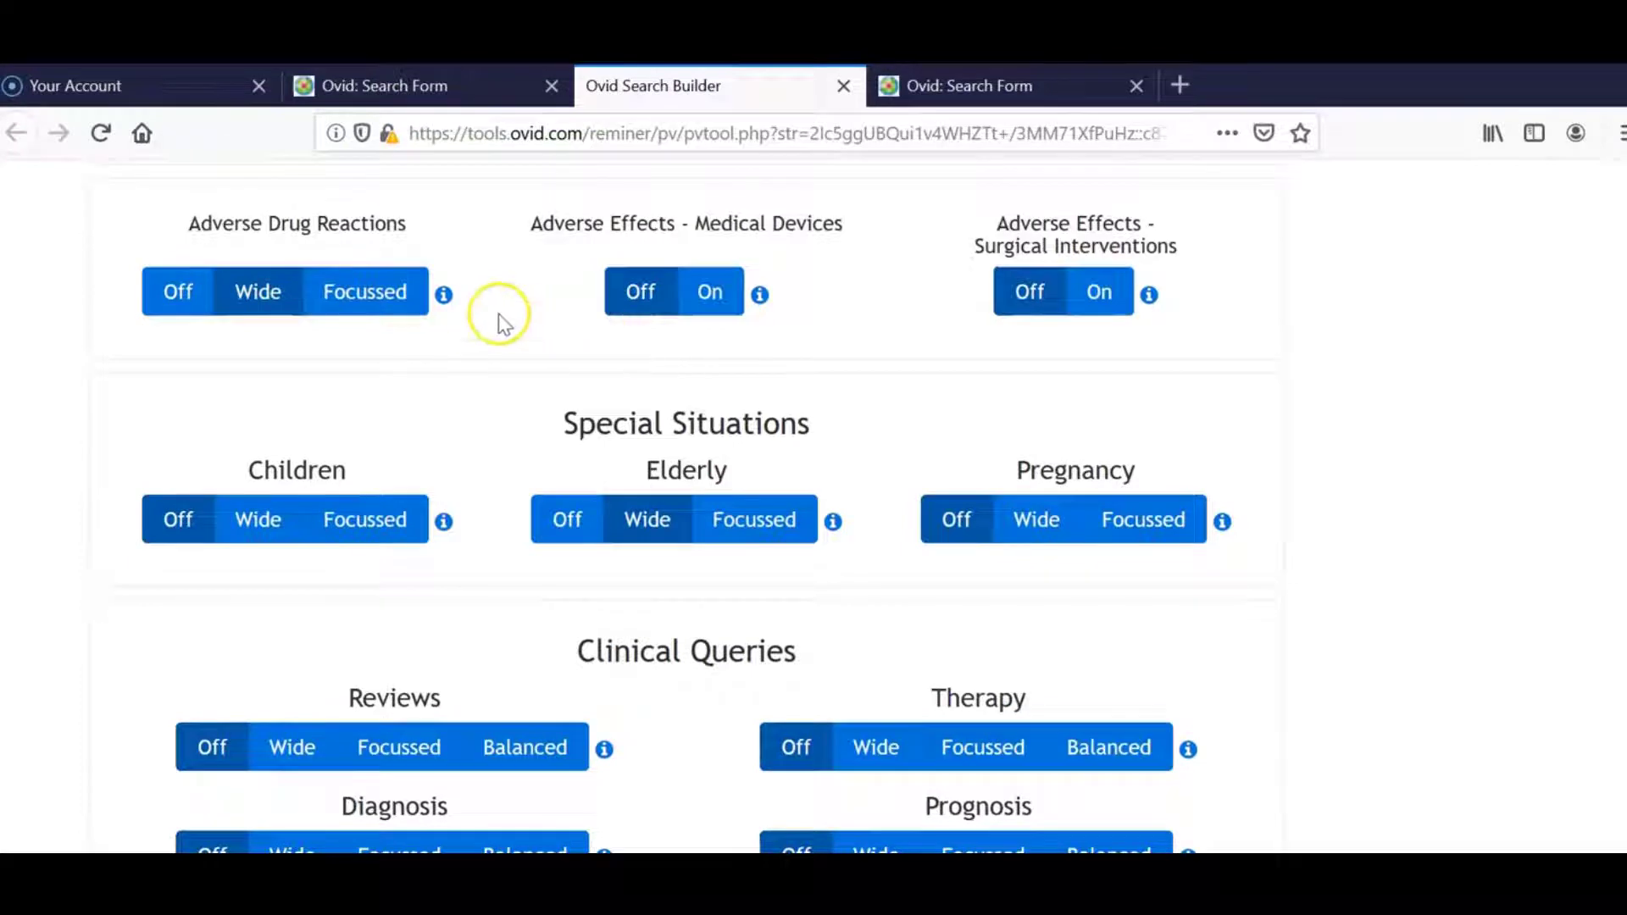
pyautogui.click(382, 301)
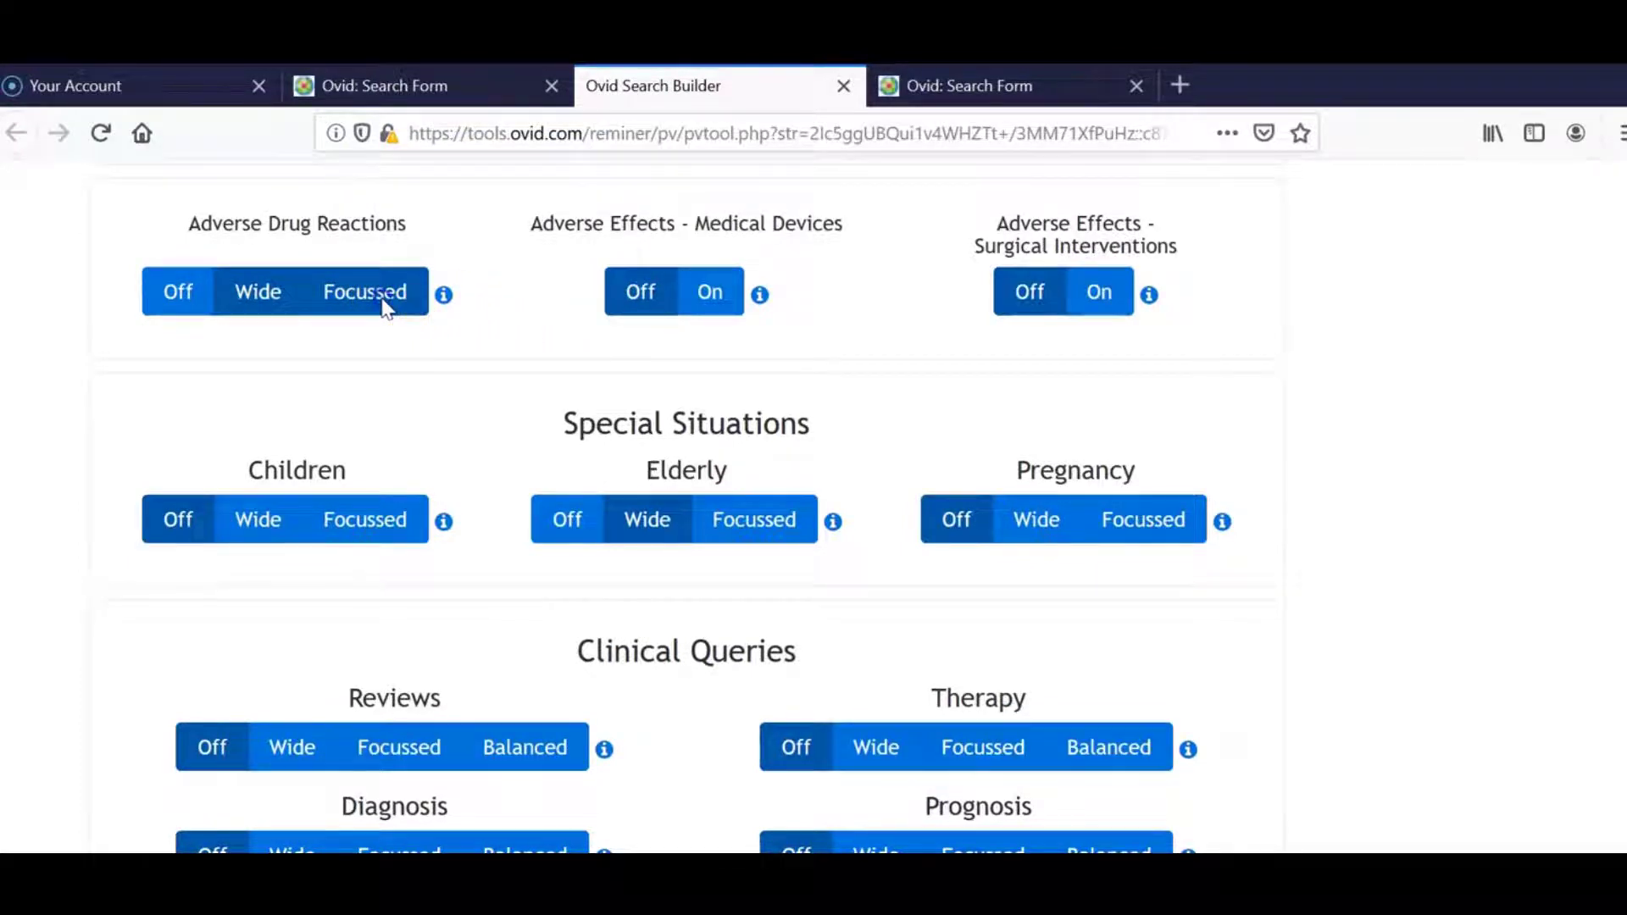
pyautogui.click(754, 534)
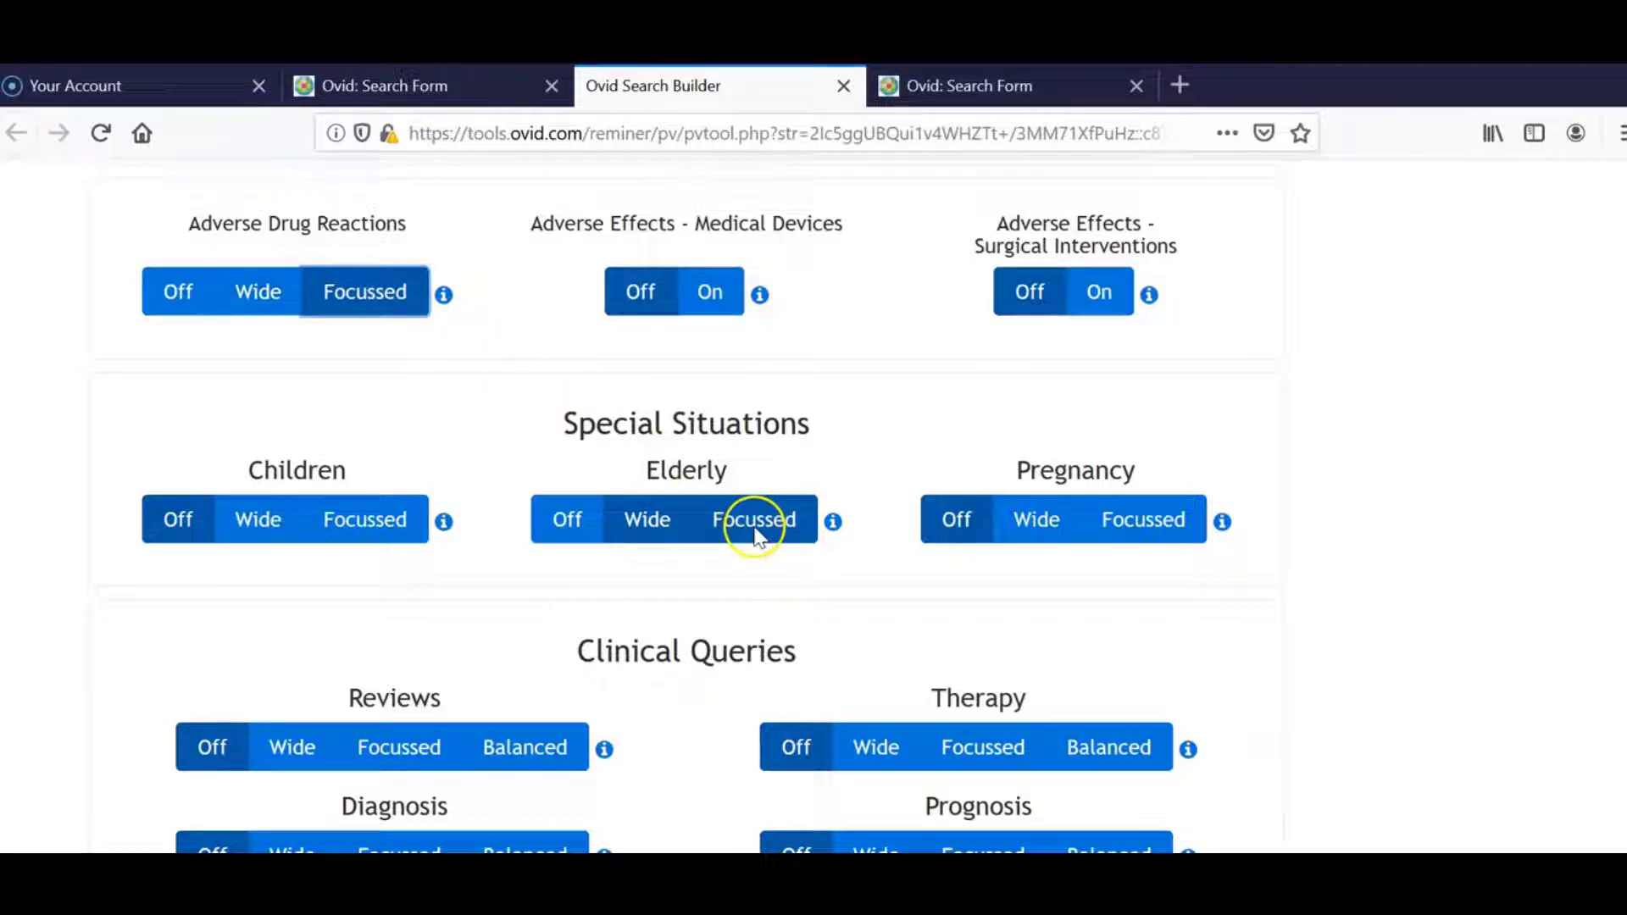
pyautogui.scroll(-8, 753, 534)
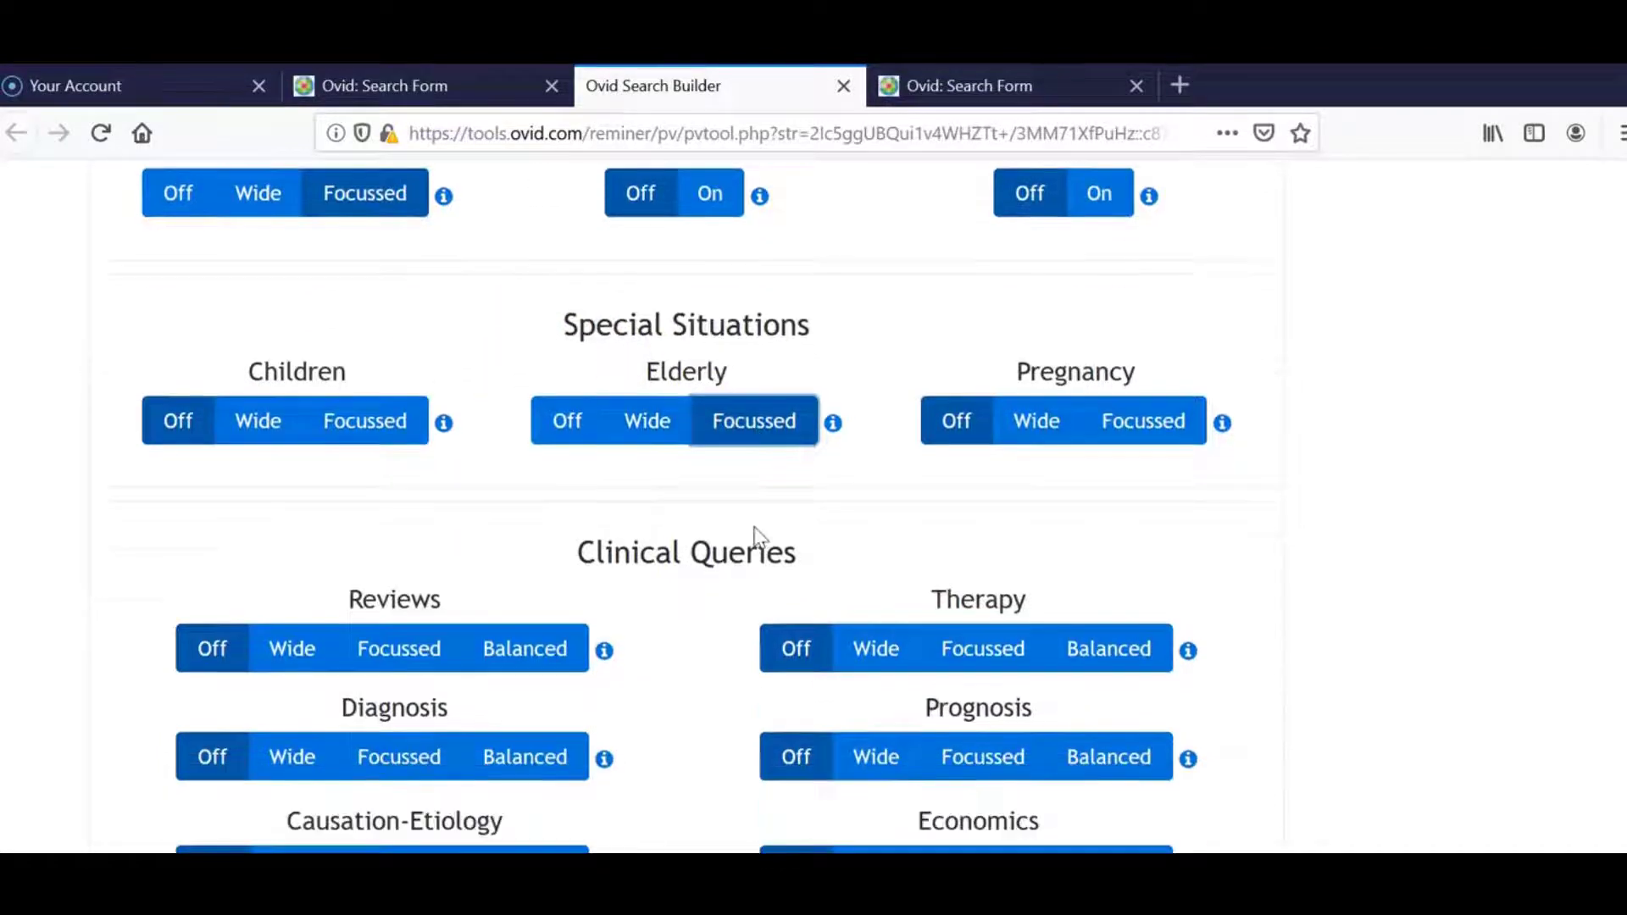
pyautogui.click(653, 564)
pyautogui.click(180, 807)
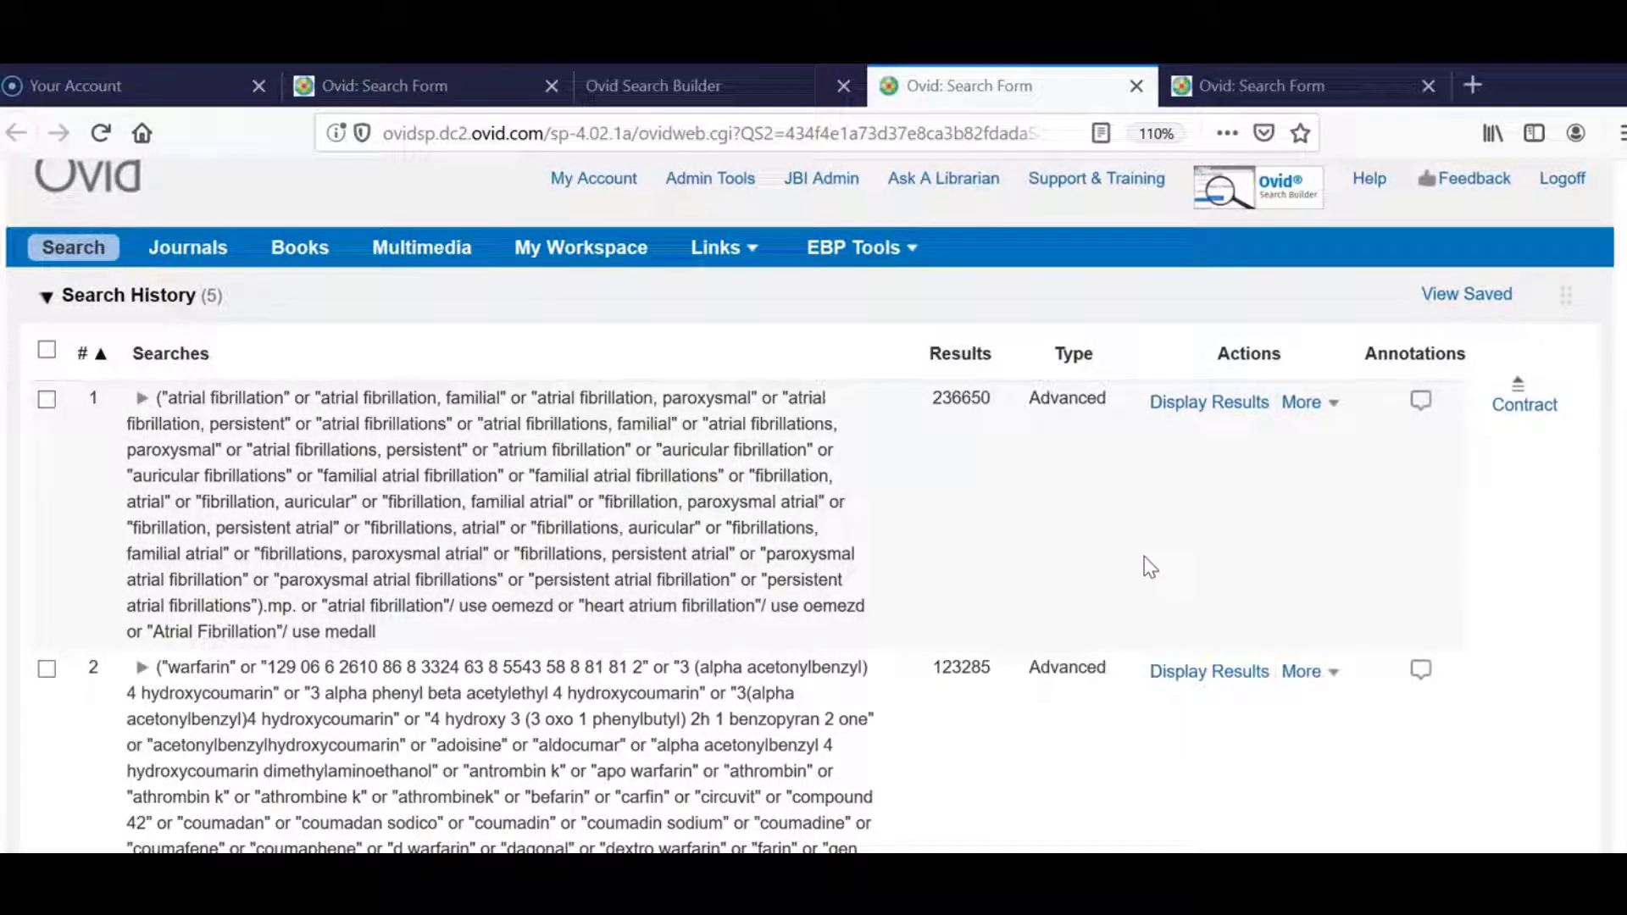
# Step: Limit search 5 to publication years 2018 to Current, creating search 6 with 19 results
pyautogui.scroll(-5, 1144, 556)
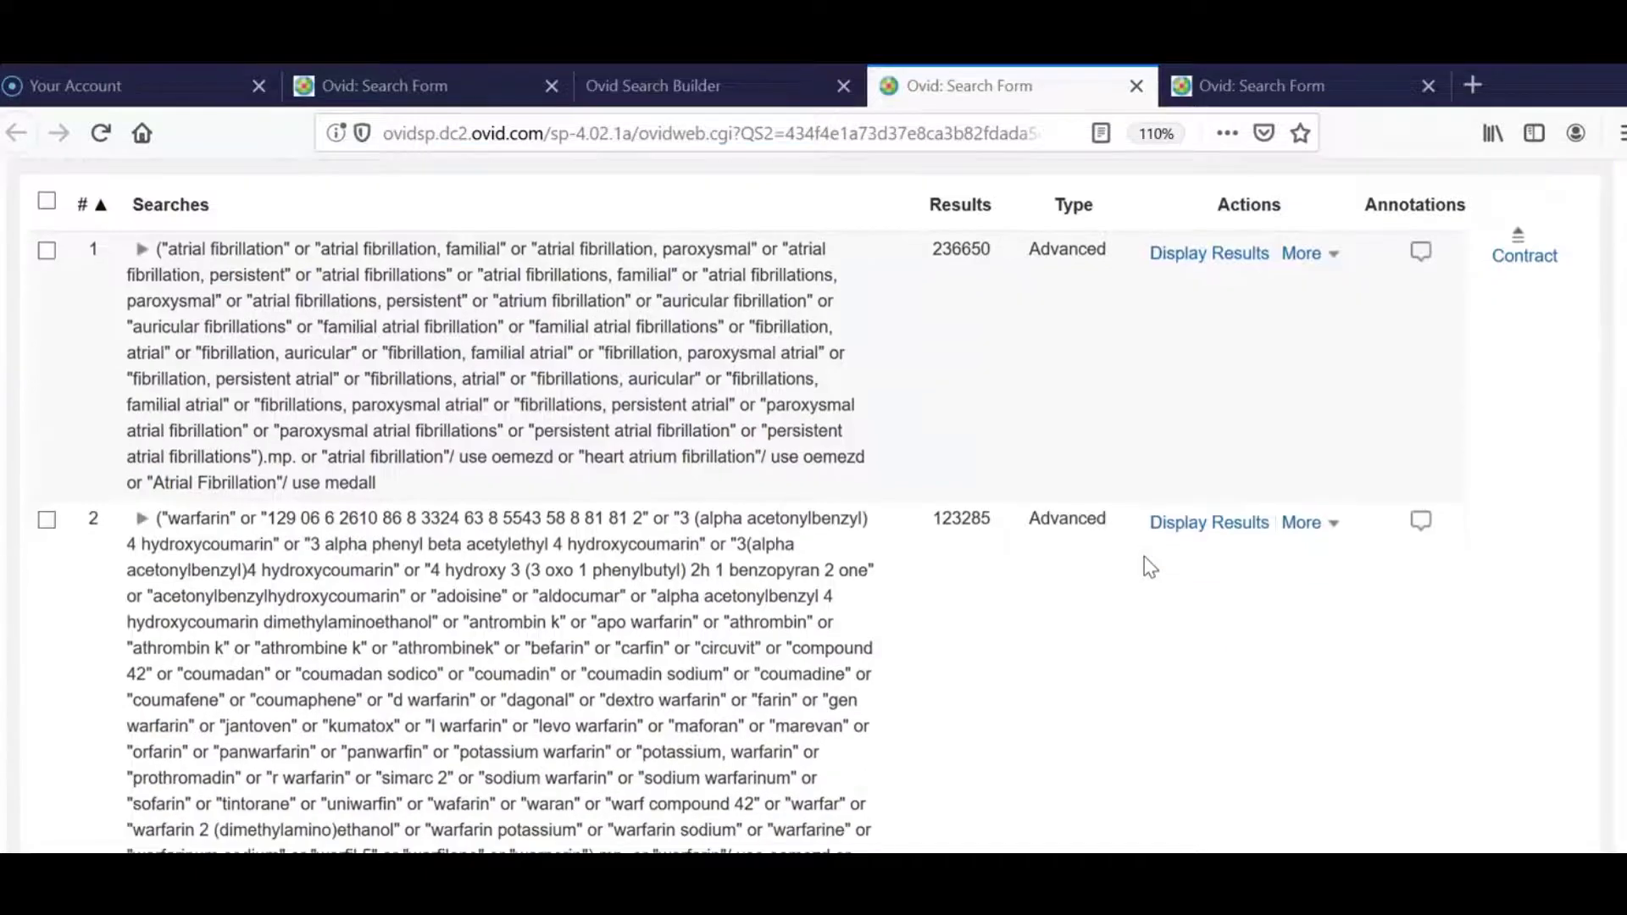
pyautogui.scroll(-3, 1144, 556)
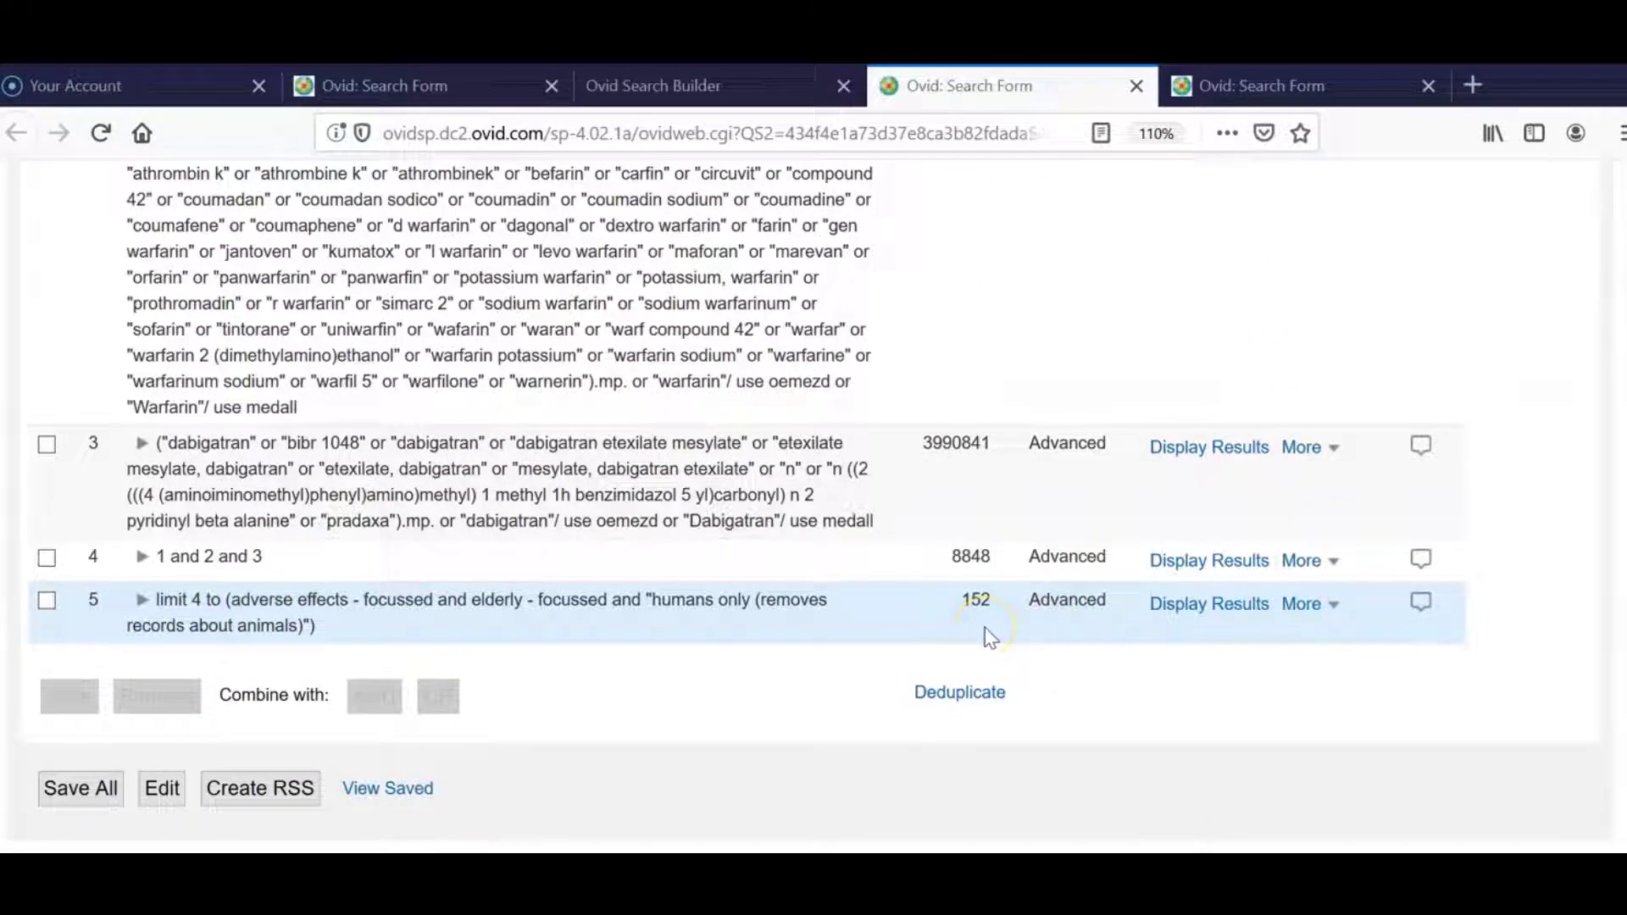
pyautogui.scroll(-6, 985, 631)
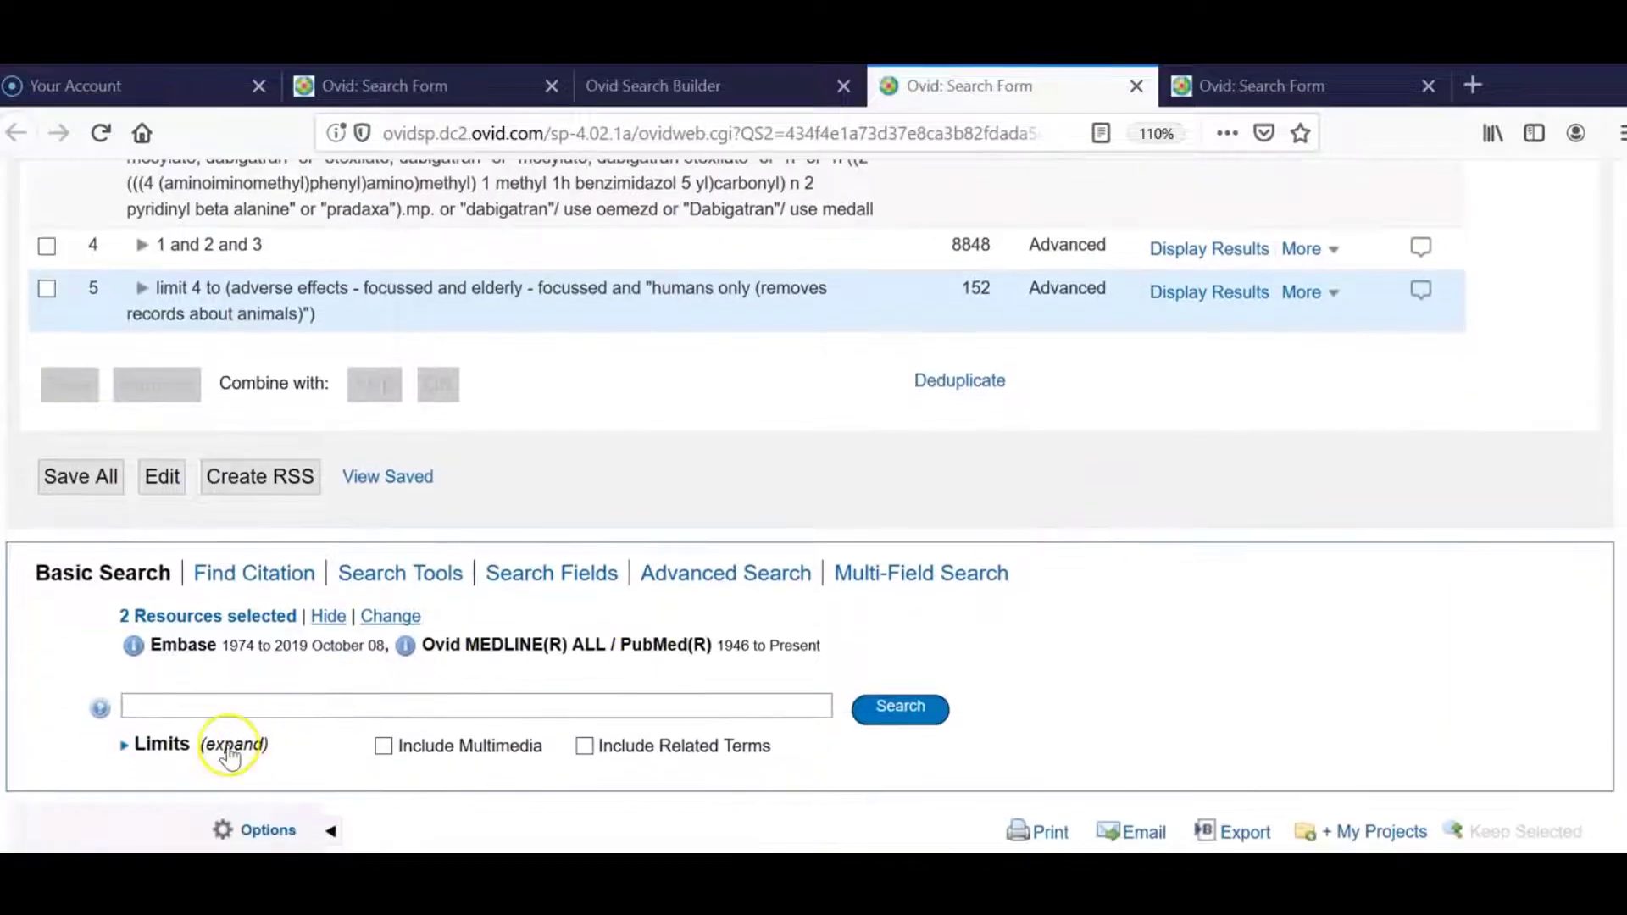
pyautogui.click(229, 754)
pyautogui.scroll(-6, 303, 735)
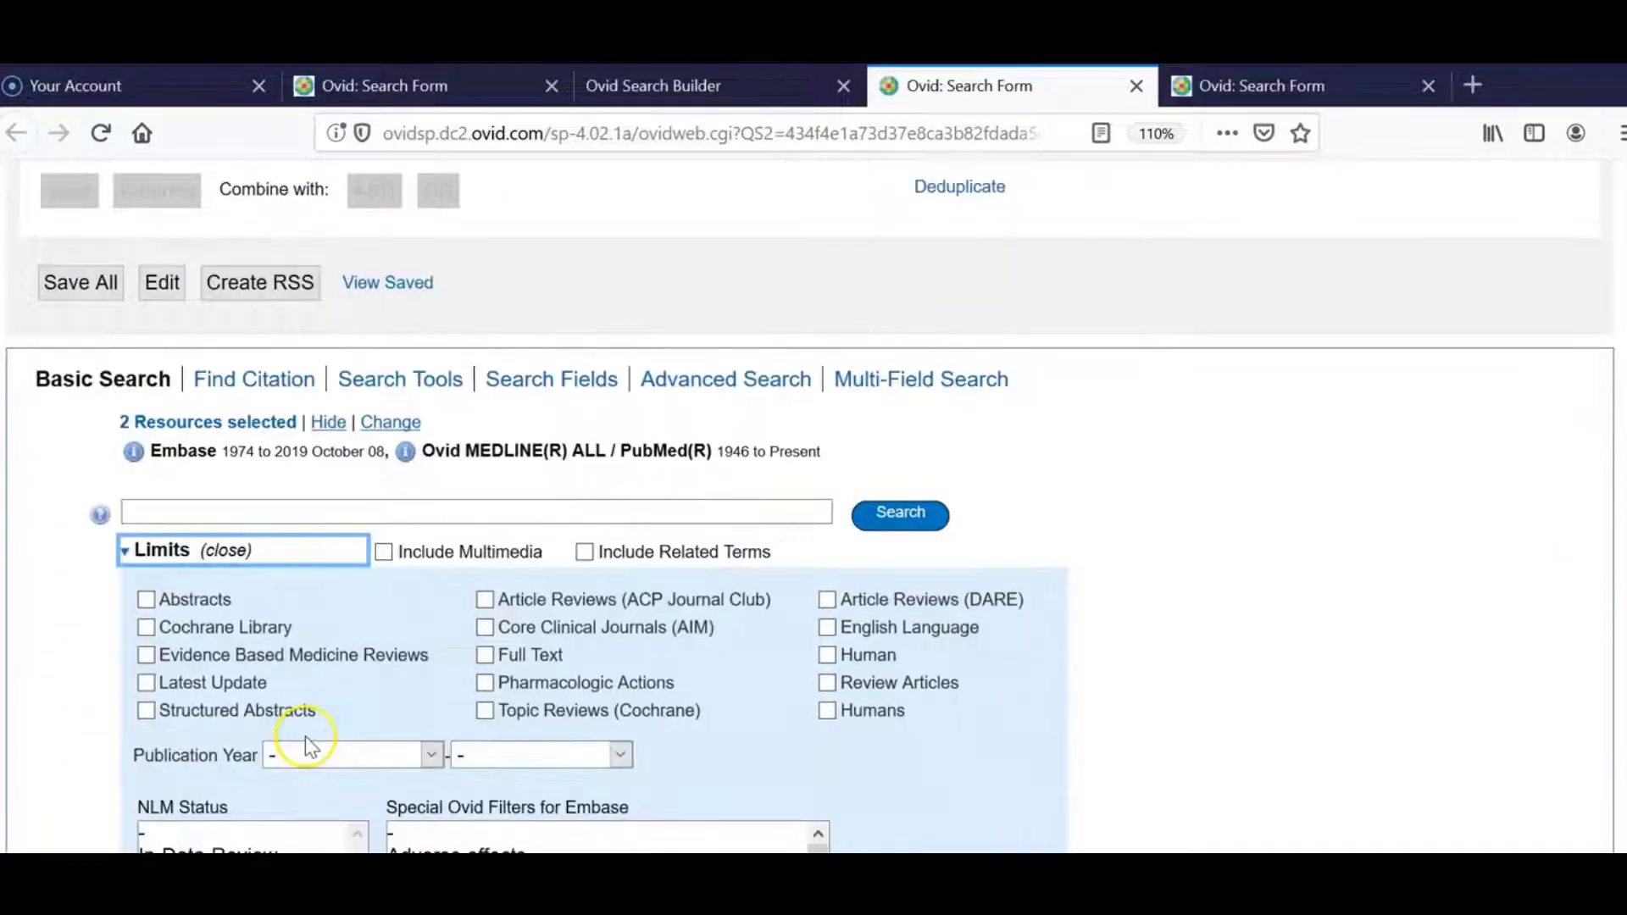
pyautogui.click(396, 640)
pyautogui.click(330, 292)
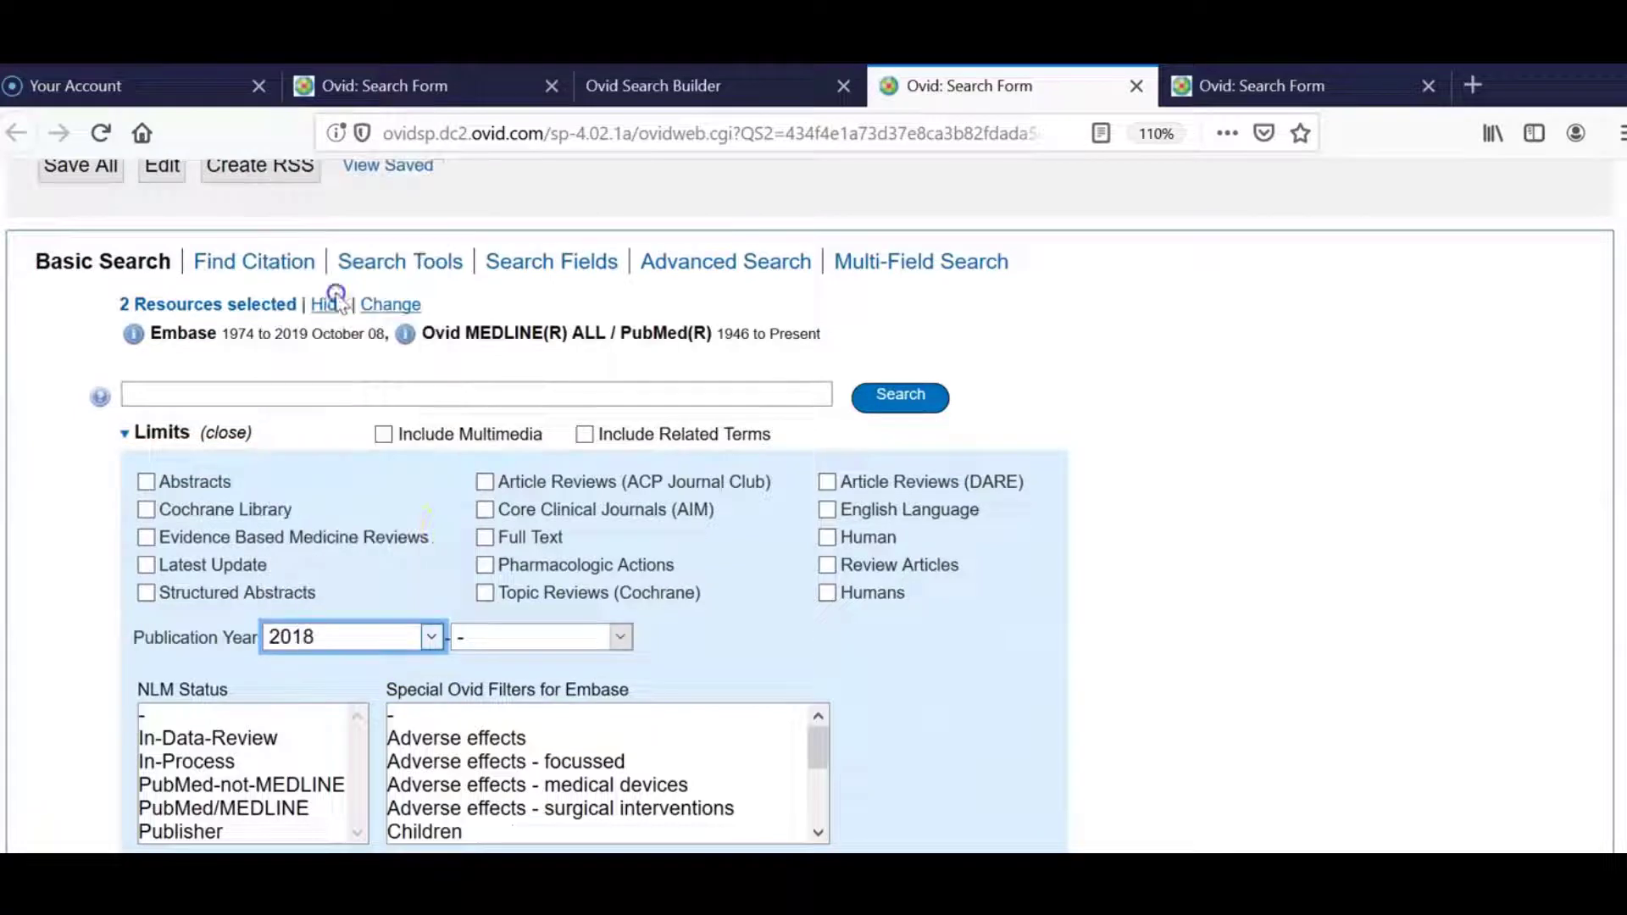
pyautogui.click(531, 644)
pyautogui.click(492, 217)
pyautogui.click(889, 393)
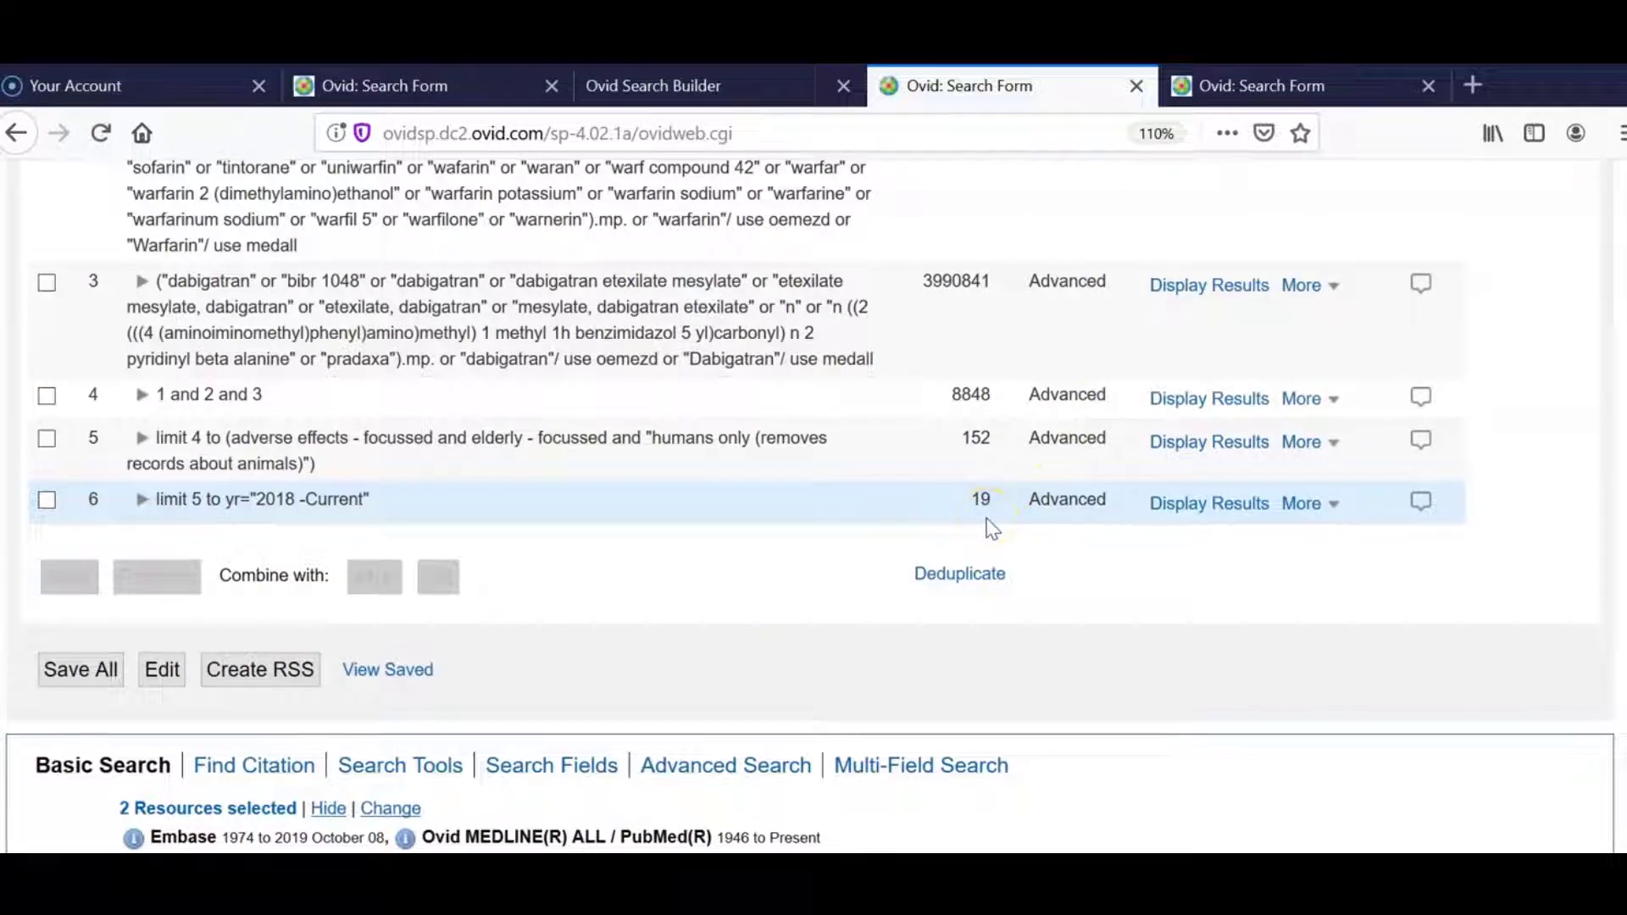
# Step: Compare the 19 limited results with the 421 in the older search history
pyautogui.click(1255, 93)
pyautogui.scroll(-2, 1063, 455)
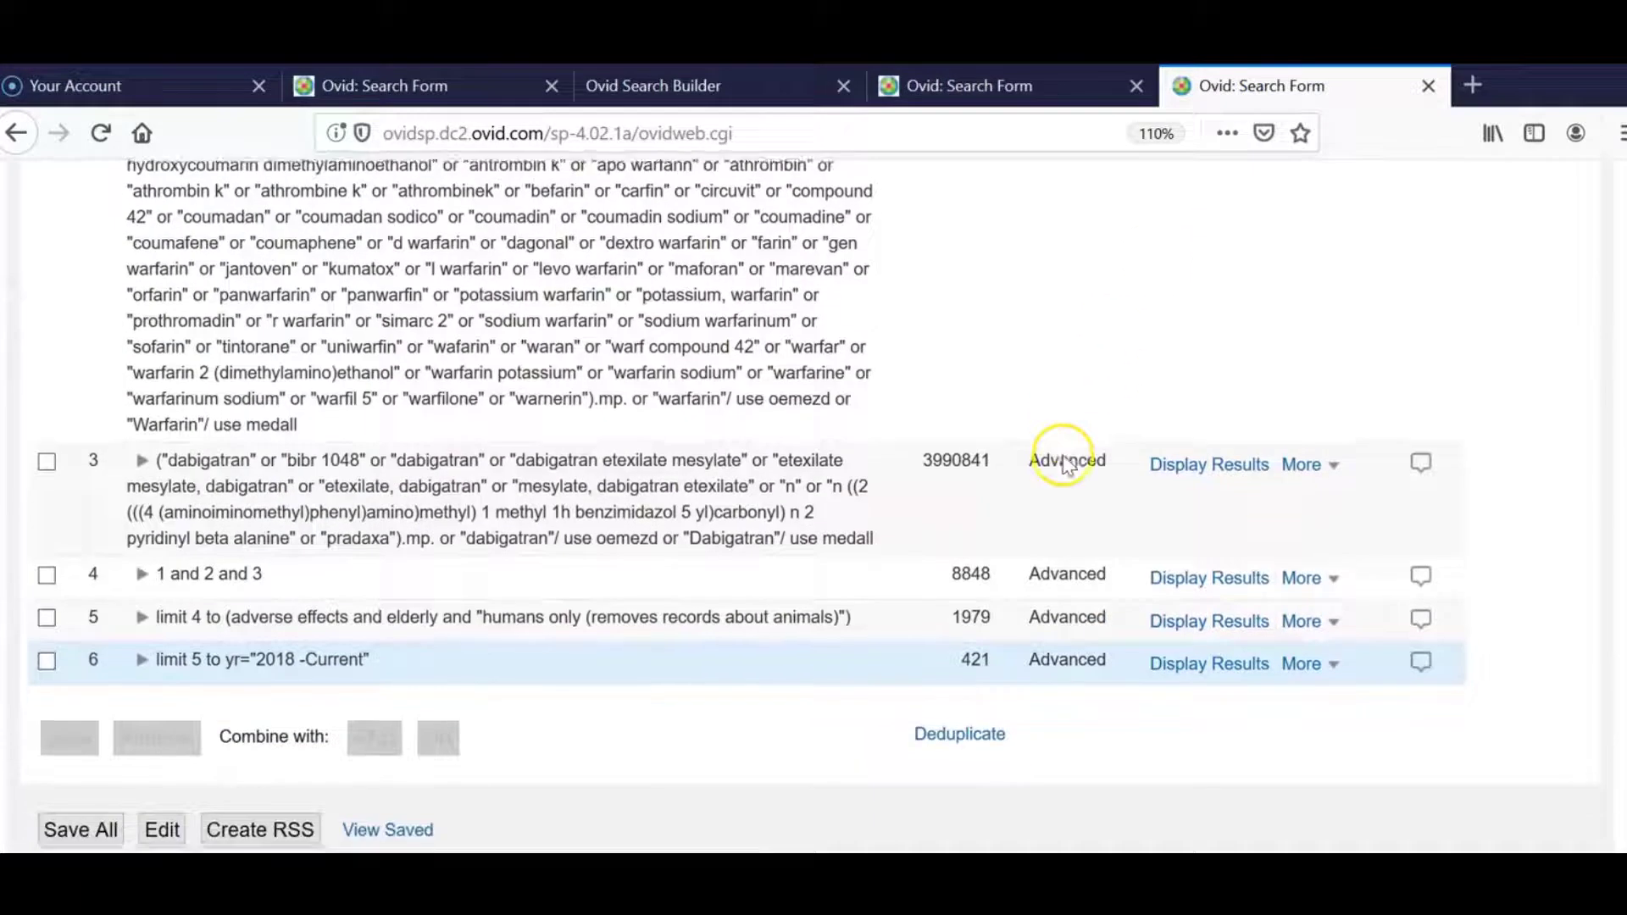
pyautogui.hotkey('ctrl', 'pageup')
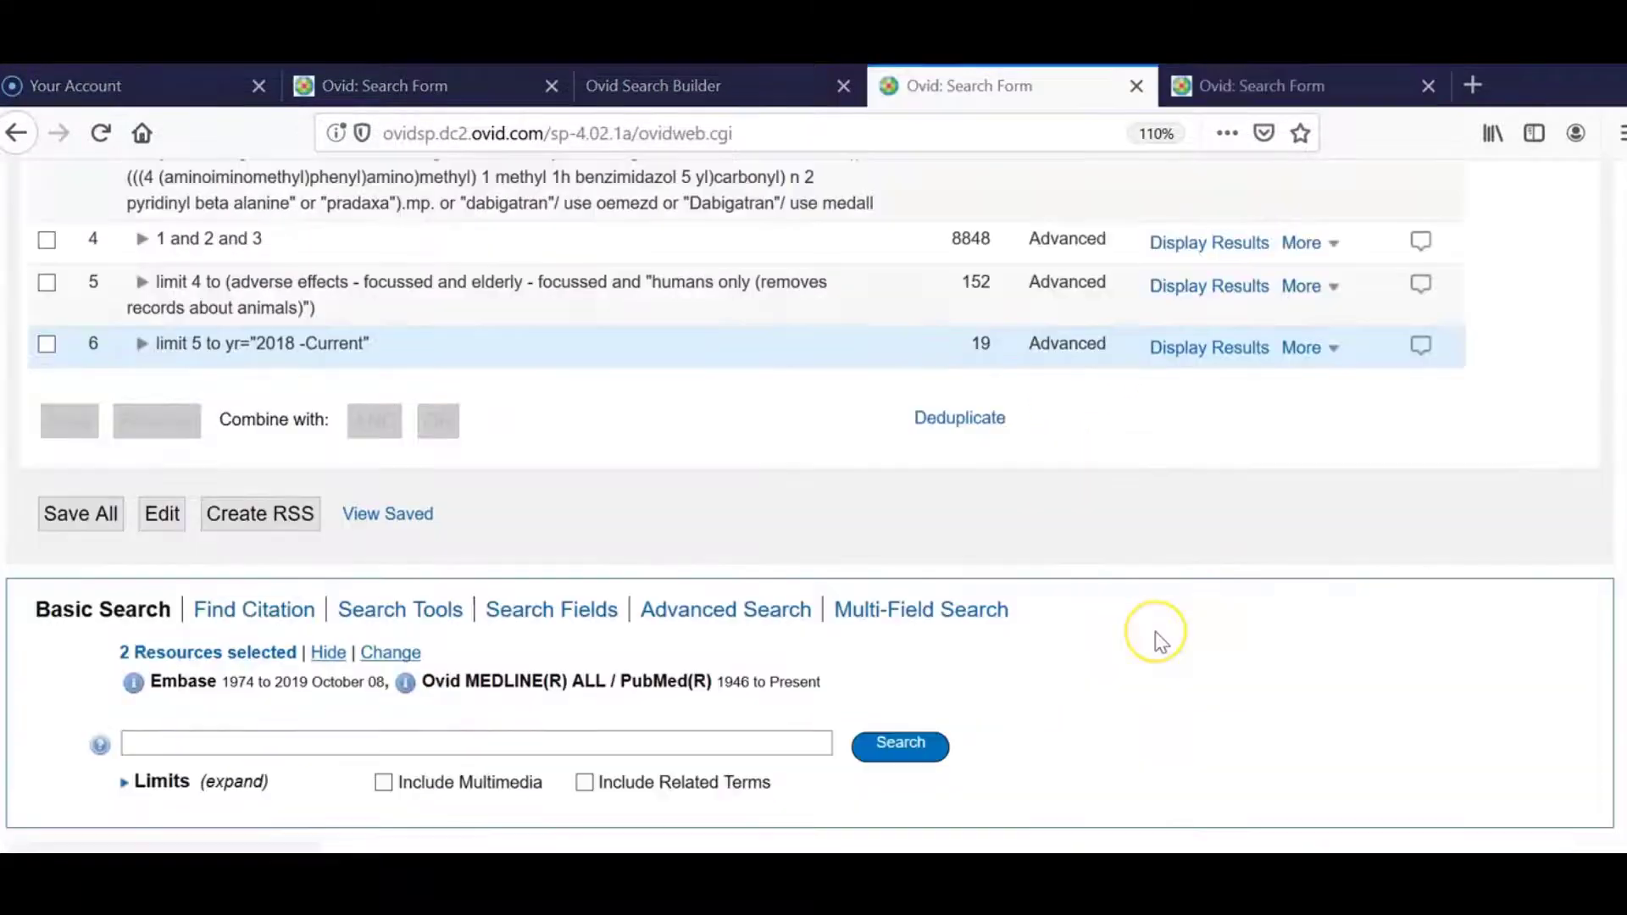
pyautogui.scroll(2, 1156, 633)
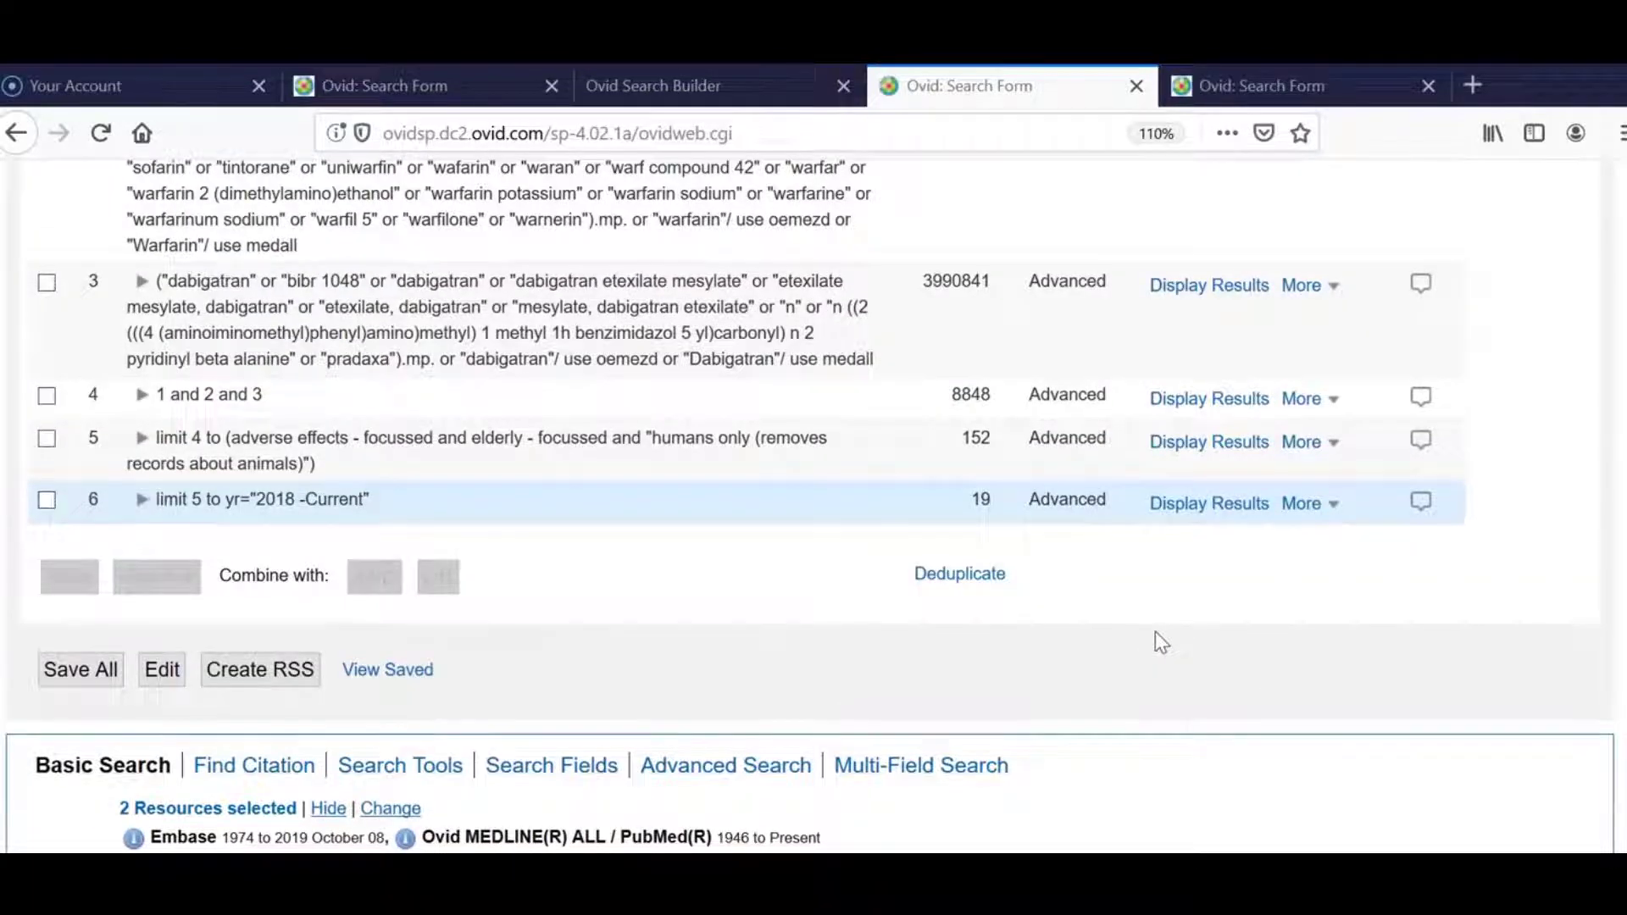
pyautogui.click(1327, 507)
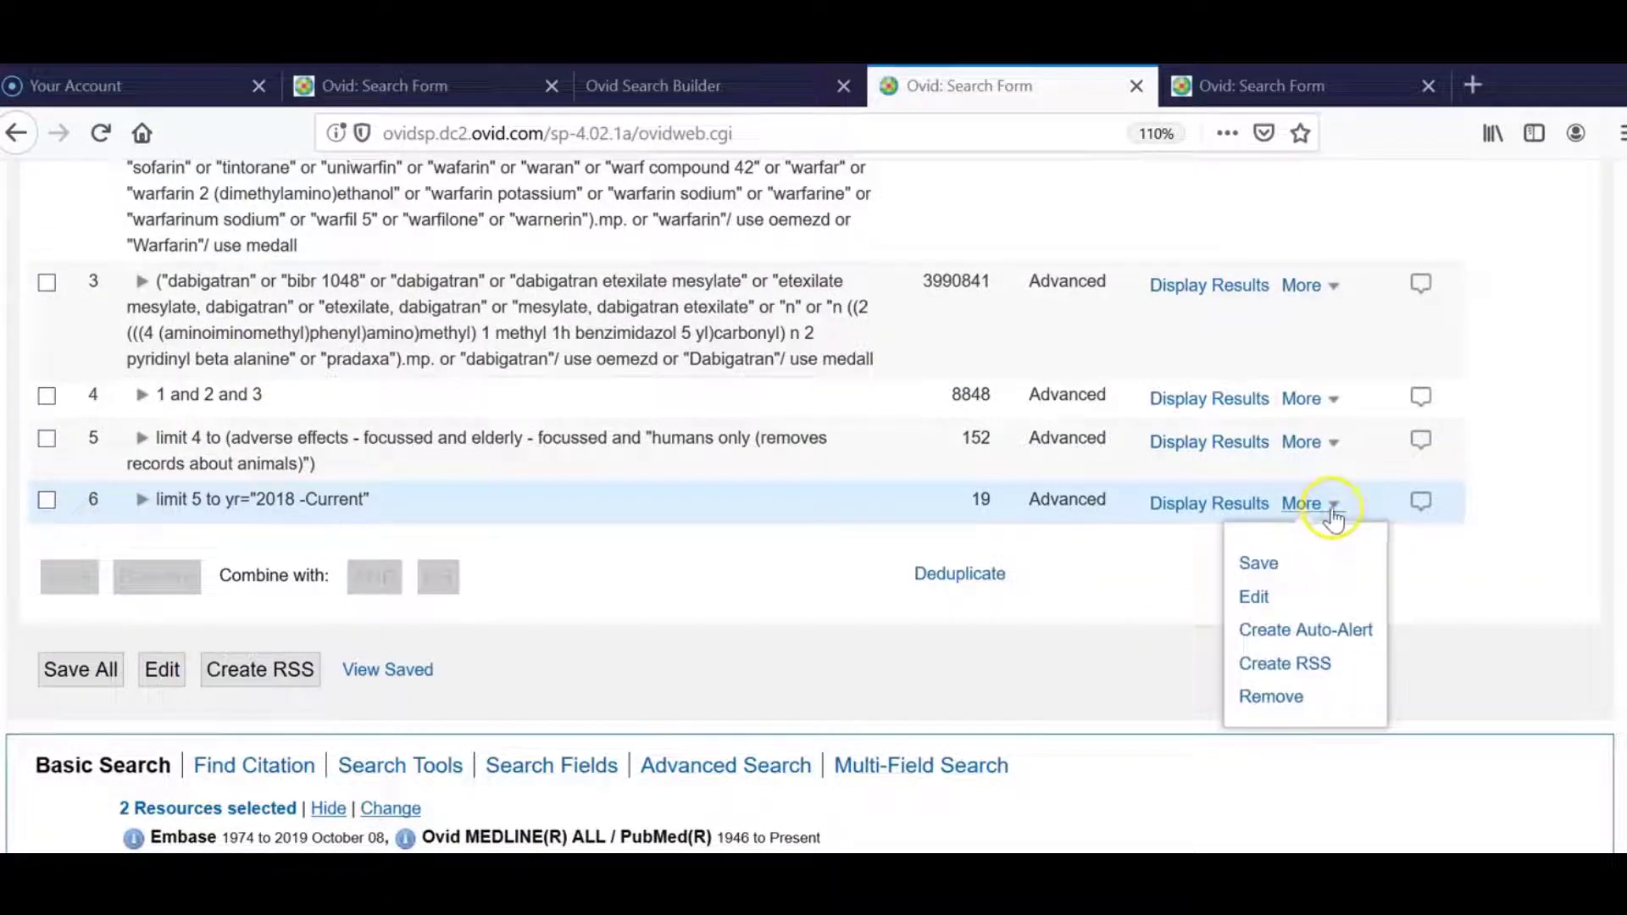
# Step: Create an AutoAlert from search 6 via personal-account login, with email delivery titled 'Ovid Results'
pyautogui.click(1333, 637)
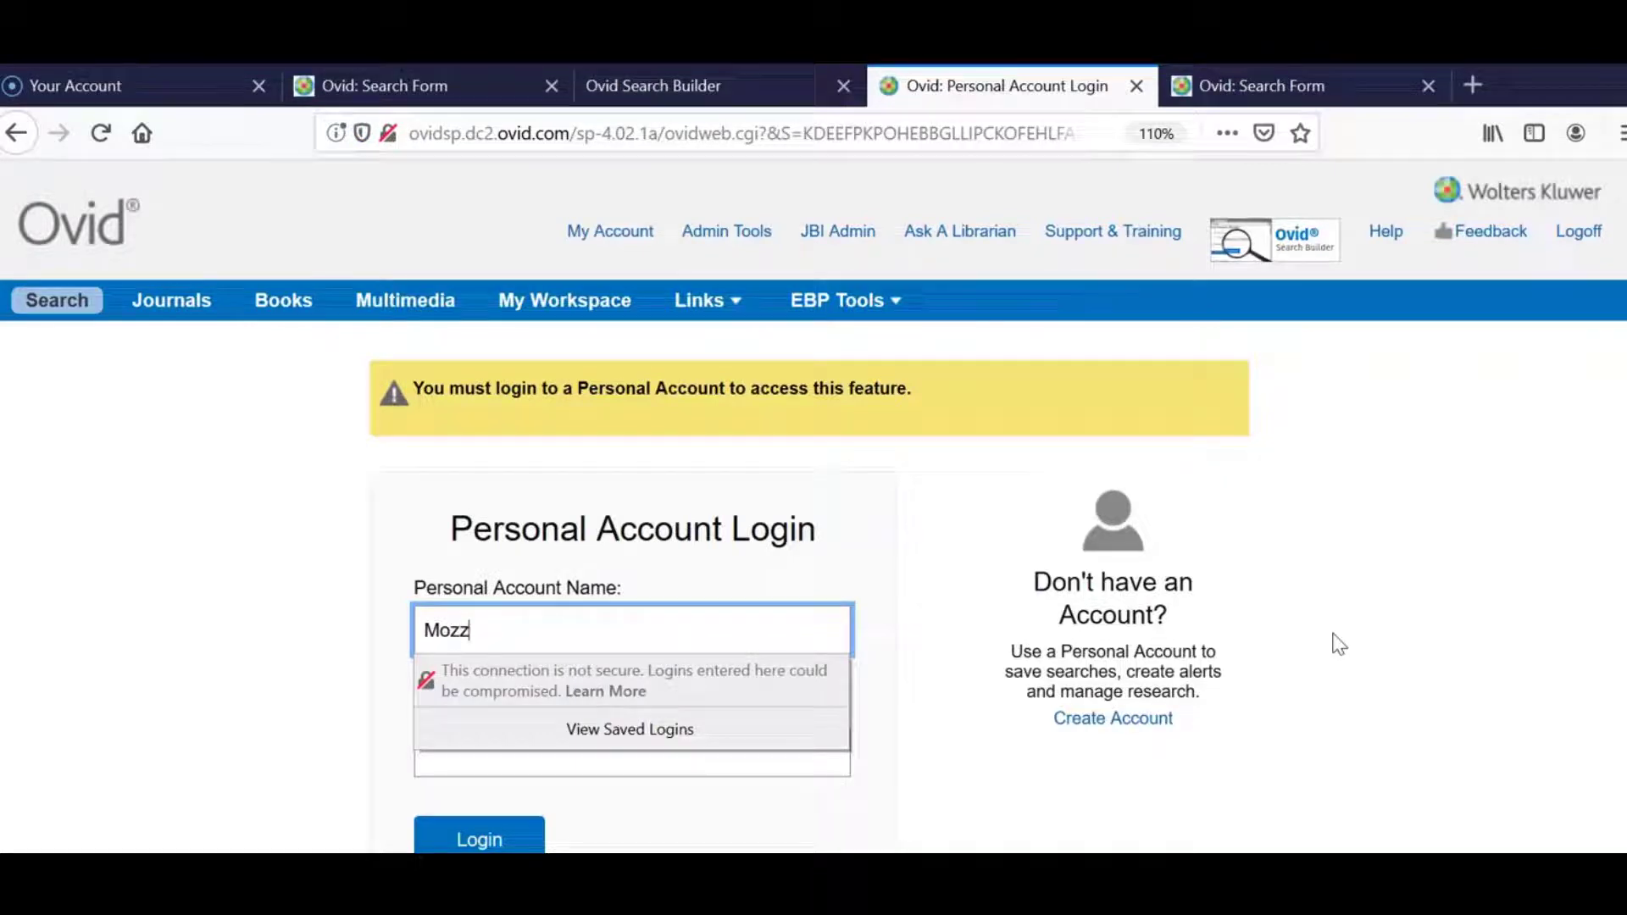
pyautogui.click(498, 833)
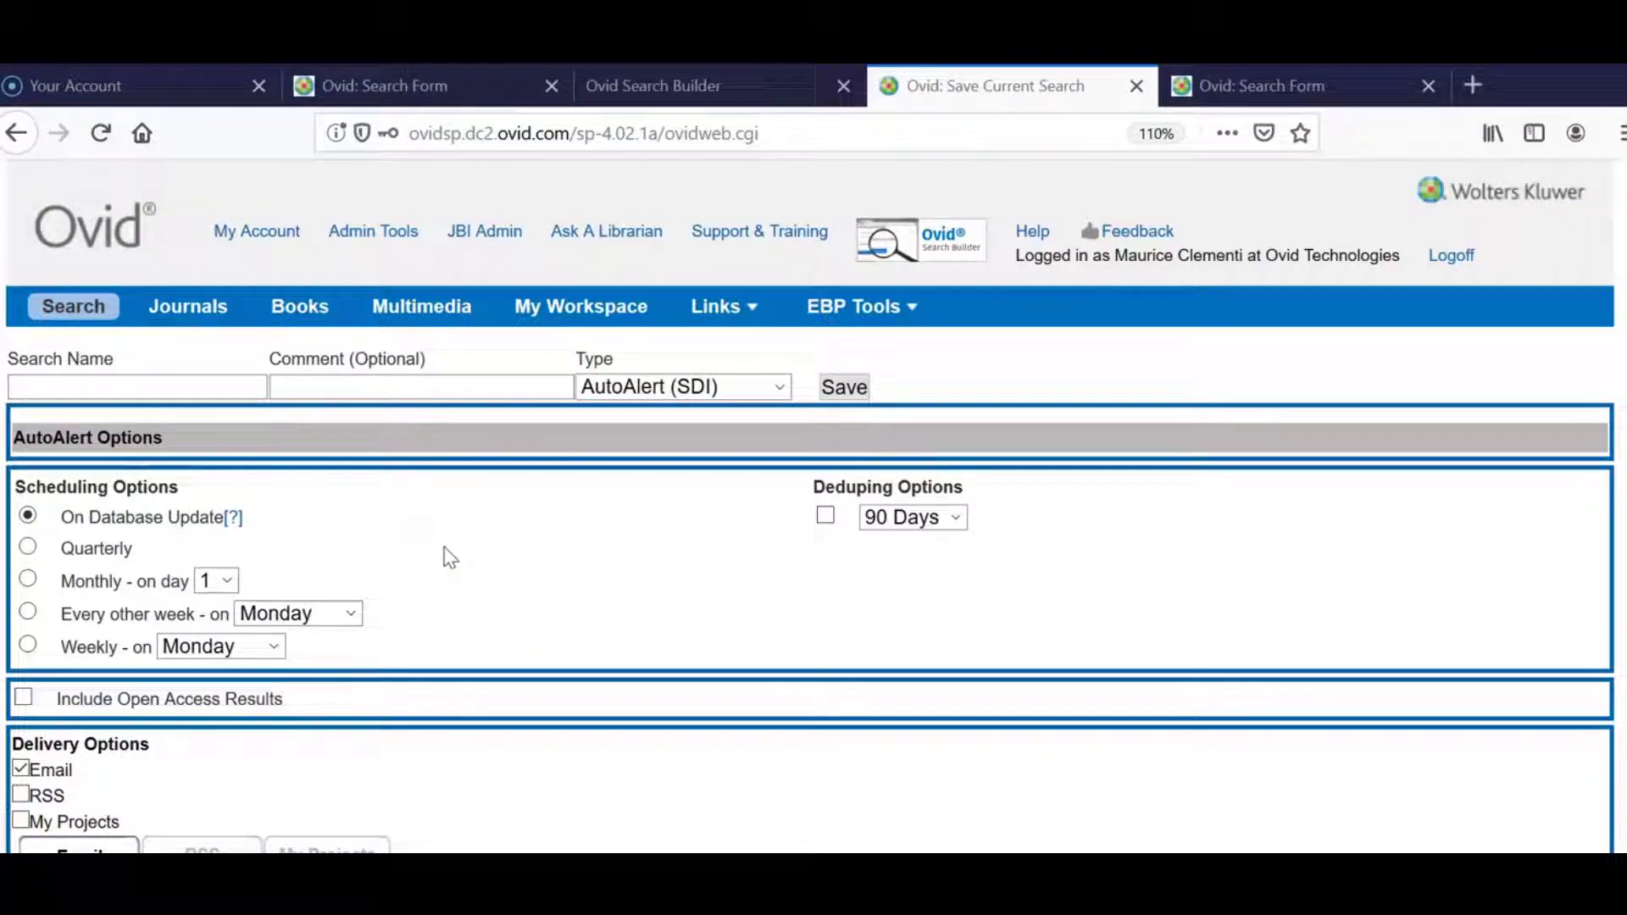
pyautogui.scroll(-2, 450, 557)
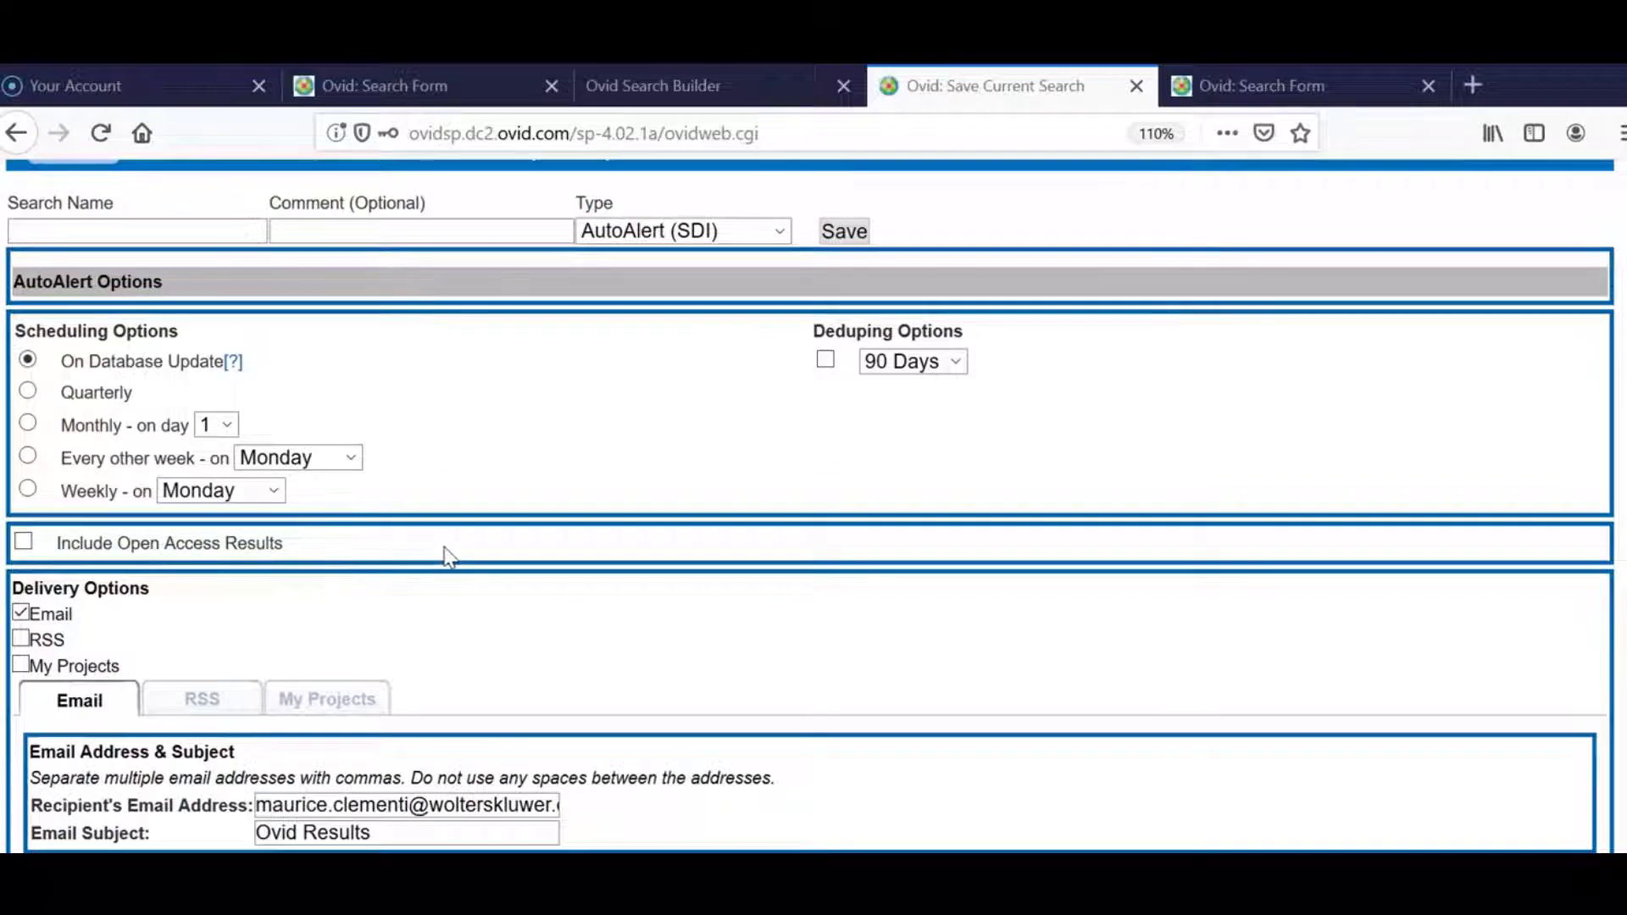